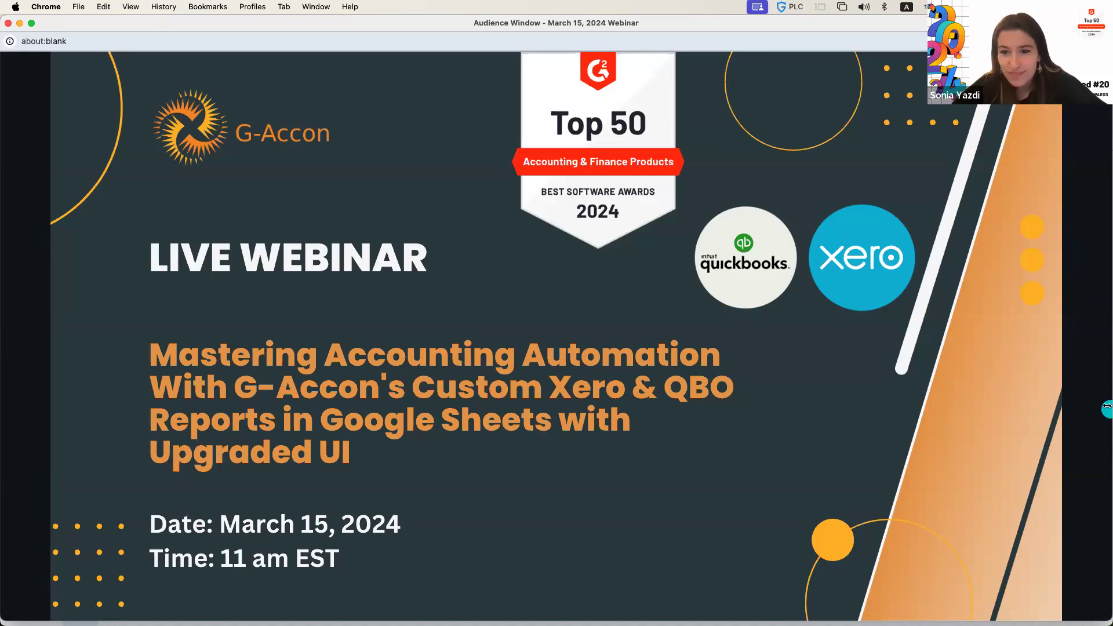
- Switch from the webinar title slide to the 'March 15th 2024 Webinar' spreadsheet in Chrome
mouse_move(1042, 557)
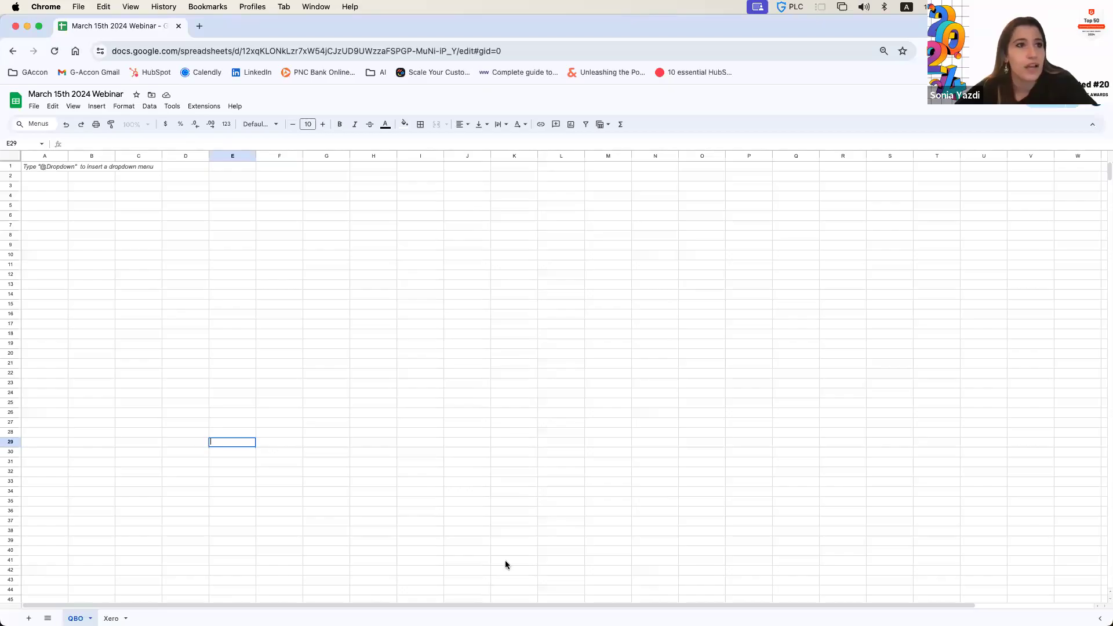
- Select A1 on the QBO sheet and launch G-Accon for QuickBooks' Get Accounting Data template
click(186, 275)
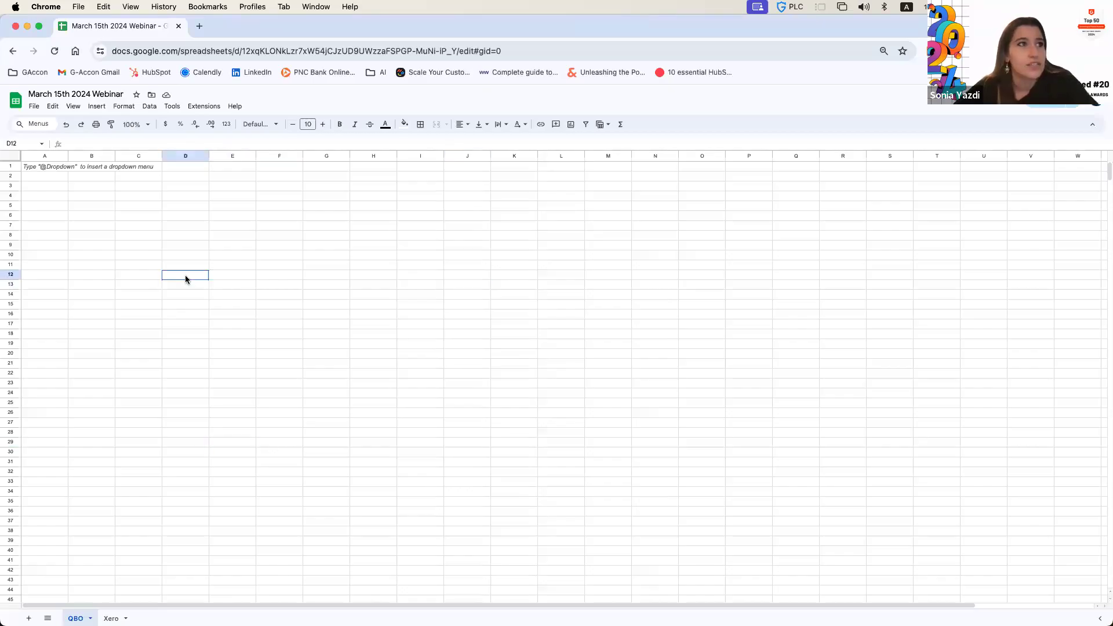
click(50, 178)
click(43, 168)
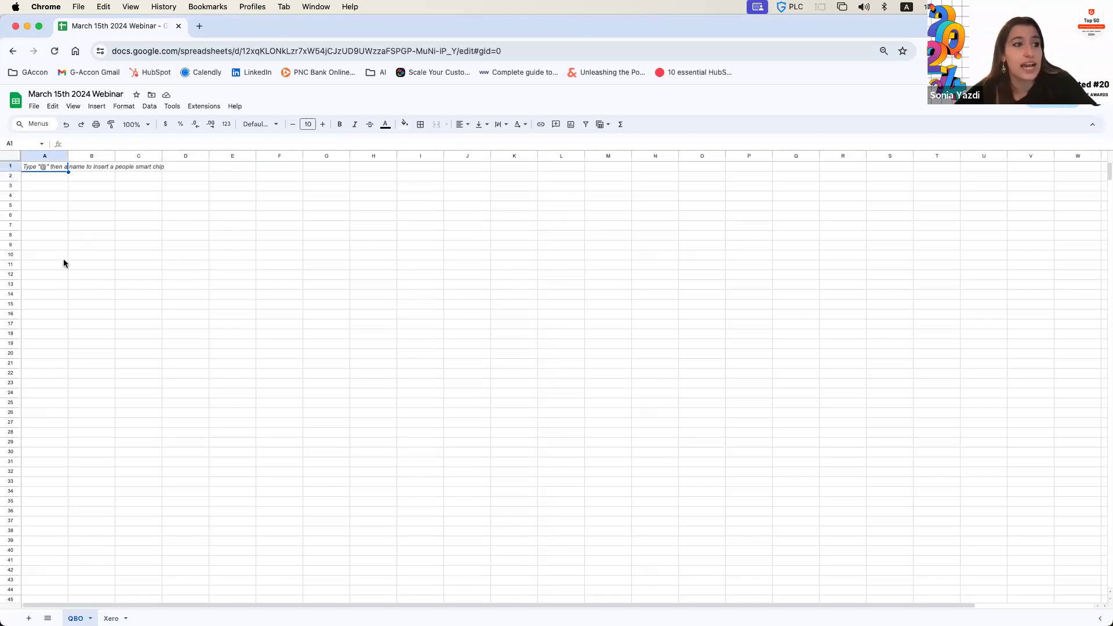
click(204, 106)
mouse_move(287, 232)
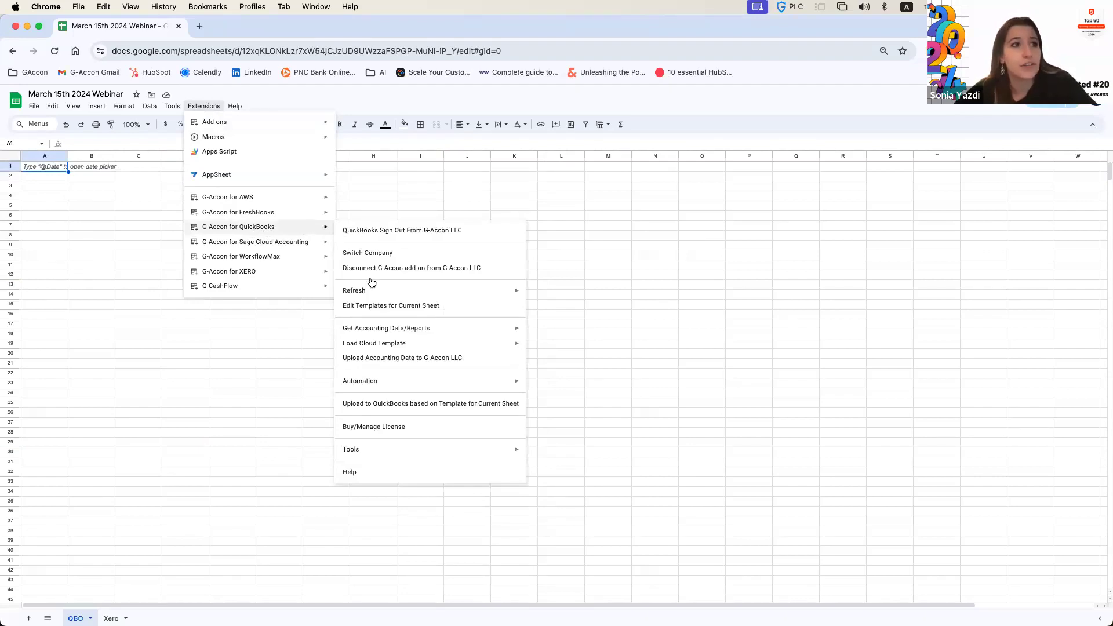
mouse_move(378, 331)
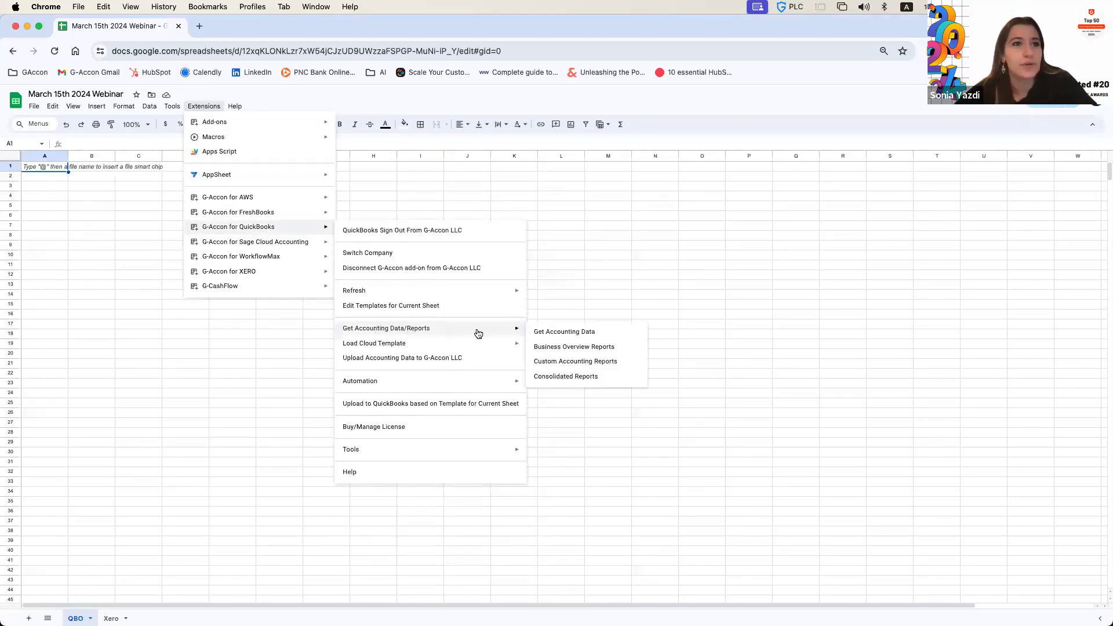
click(542, 333)
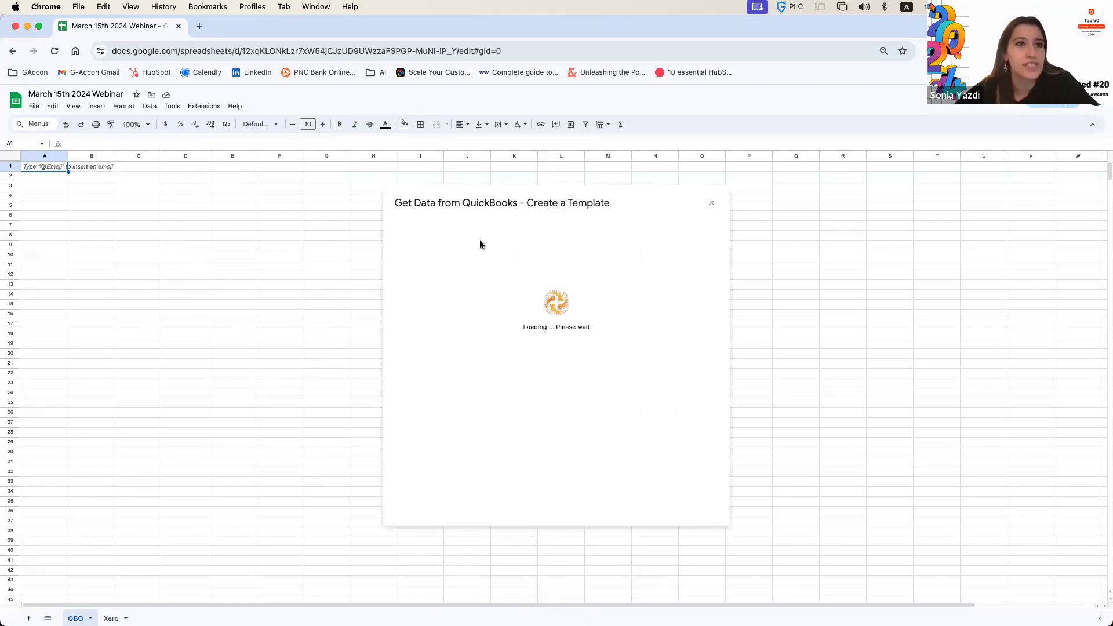
- Choose Invoices as the QuickBooks table to pull
click(511, 245)
scroll(480, 311, down, 1)
scroll(479, 312, down, 5)
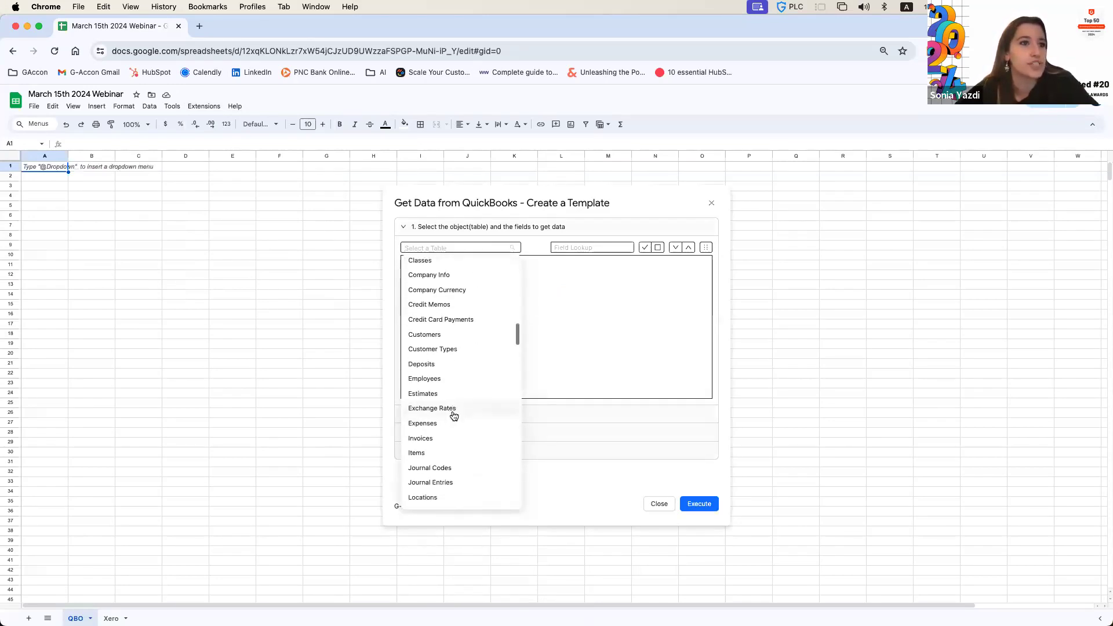
scroll(441, 417, down, 1)
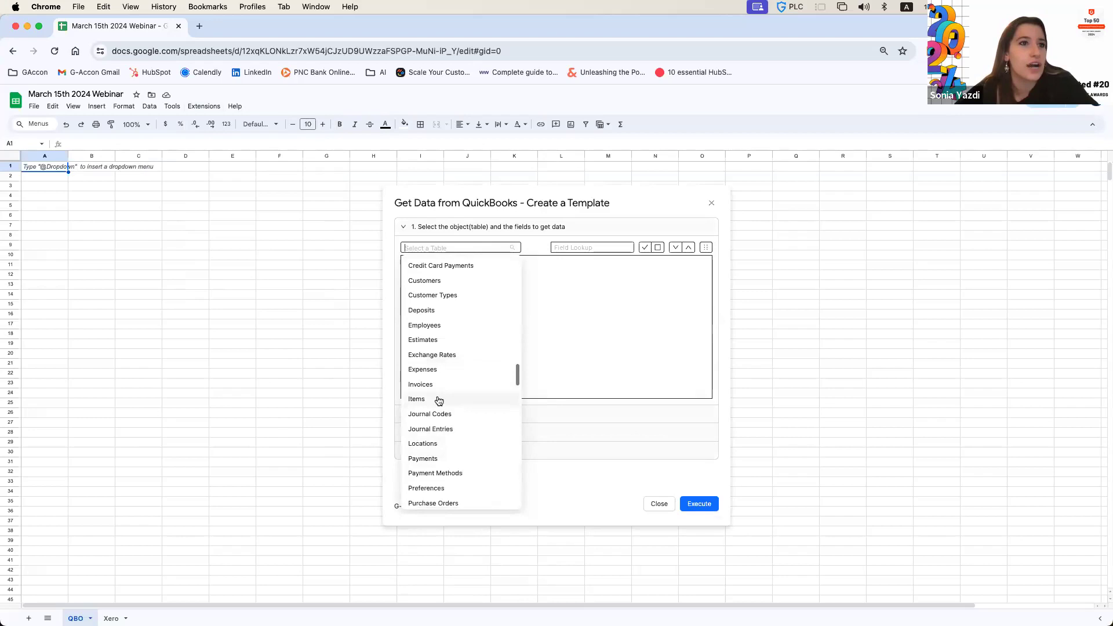
click(434, 385)
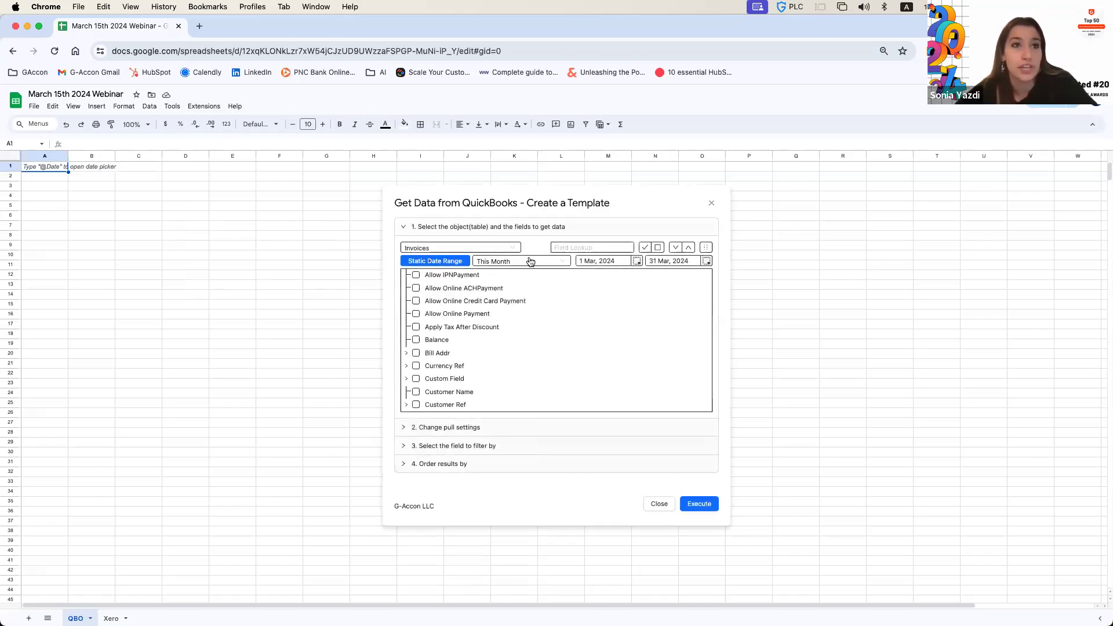
- After trying an 'account' field lookup, check every Invoices field and expand all sub-fields
text(account)
scroll(515, 316, down, 5)
scroll(514, 315, up, 1)
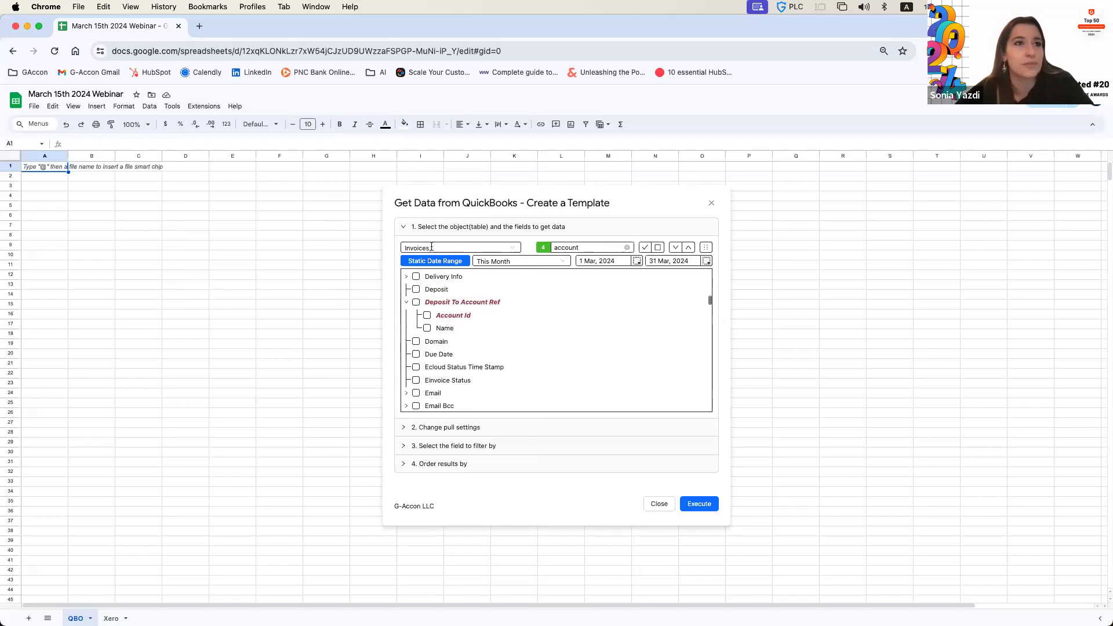
click(627, 248)
click(647, 249)
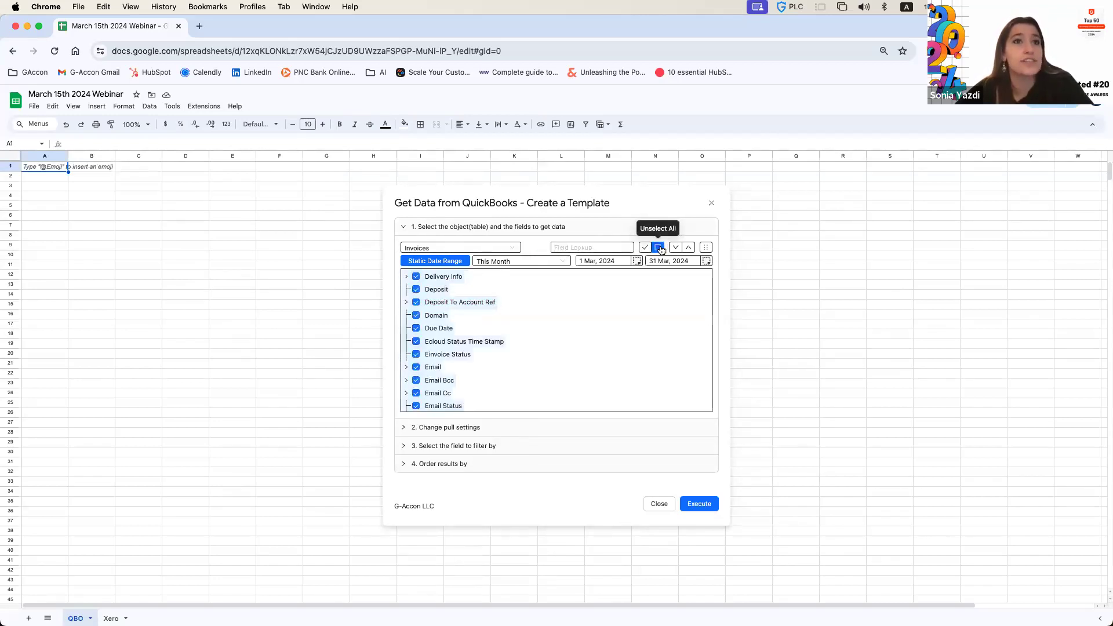
click(658, 248)
click(643, 249)
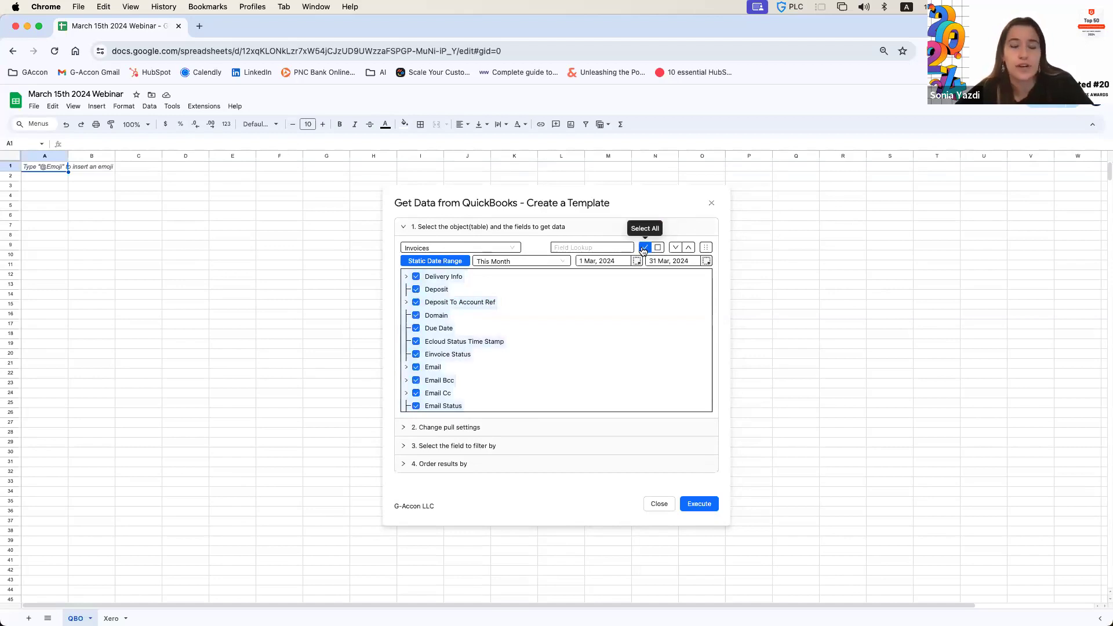
click(676, 248)
scroll(499, 354, up, 10)
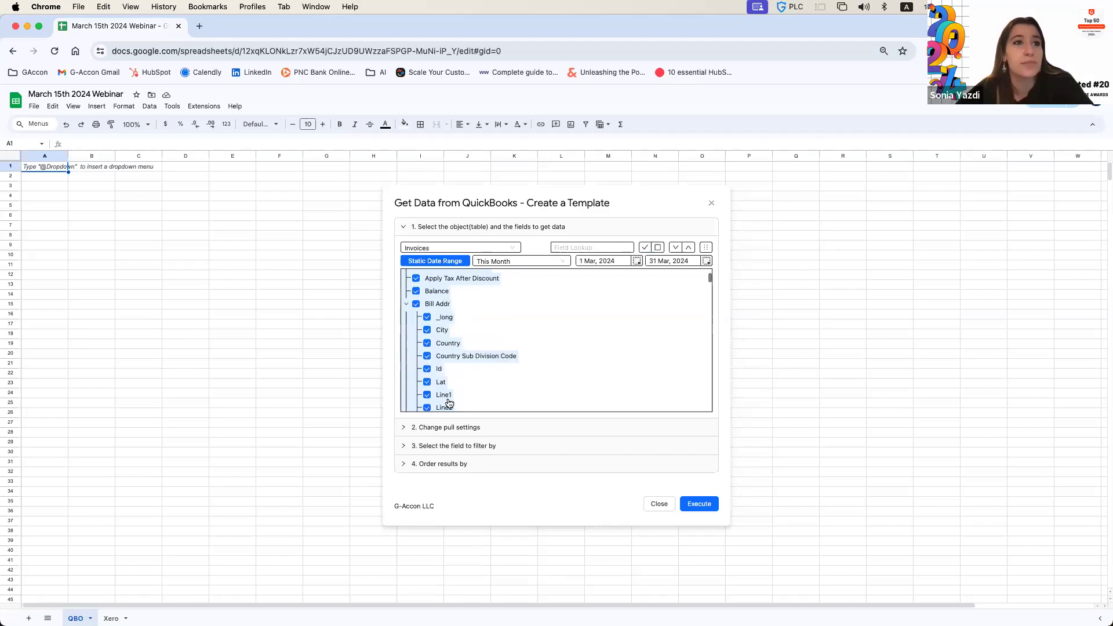
- Switch the Invoices template to a dynamic date range of Last Quarter
click(448, 262)
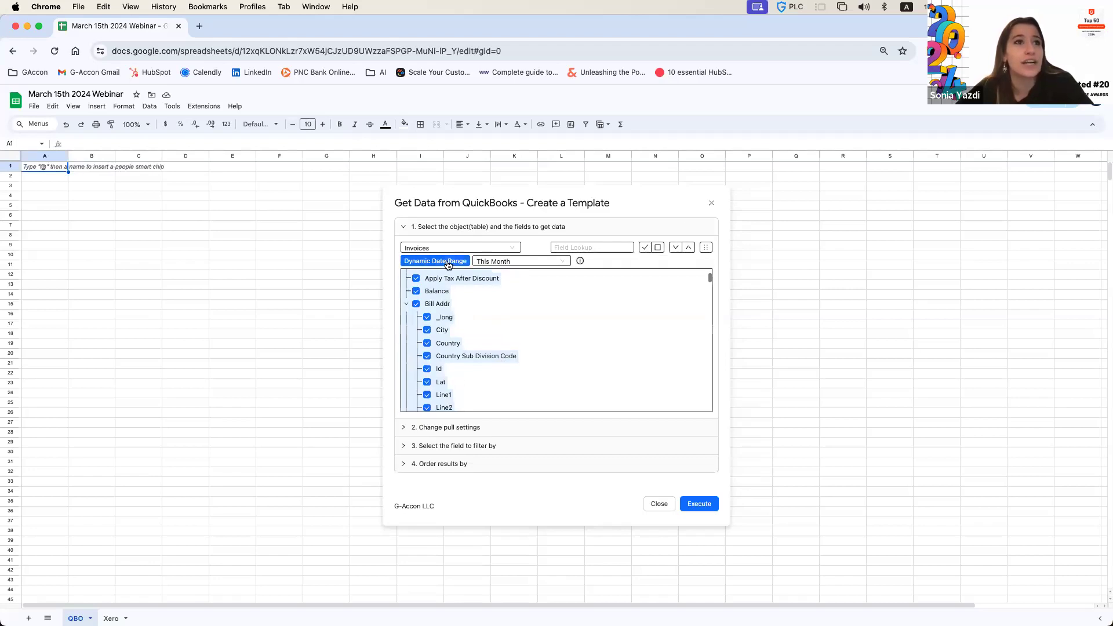
click(451, 264)
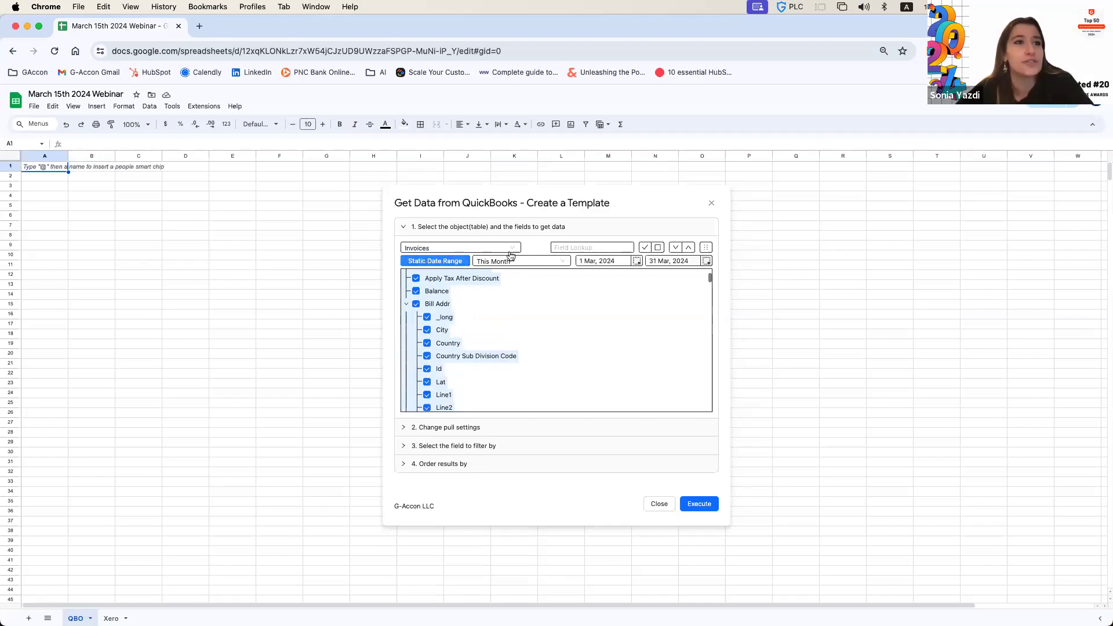
click(455, 263)
click(458, 263)
click(460, 264)
click(504, 261)
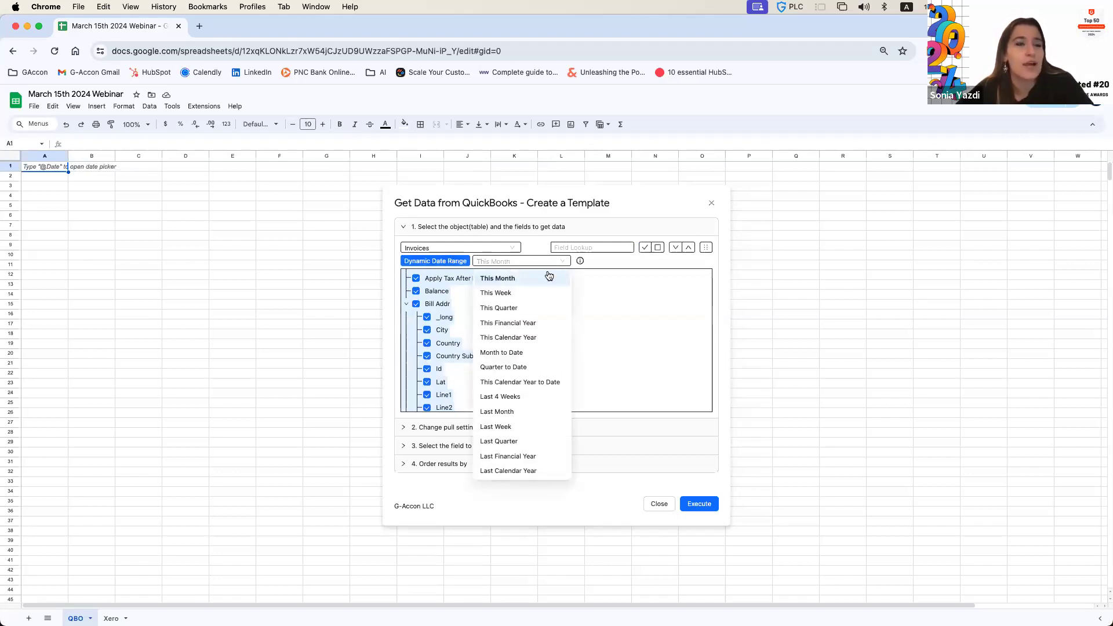
click(515, 442)
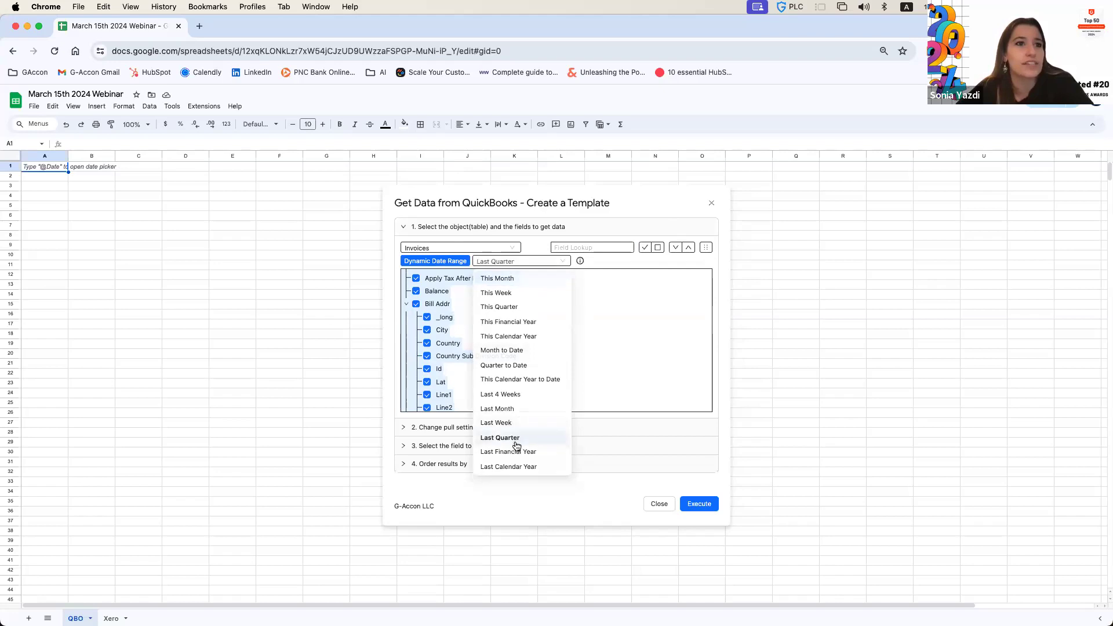
click(557, 426)
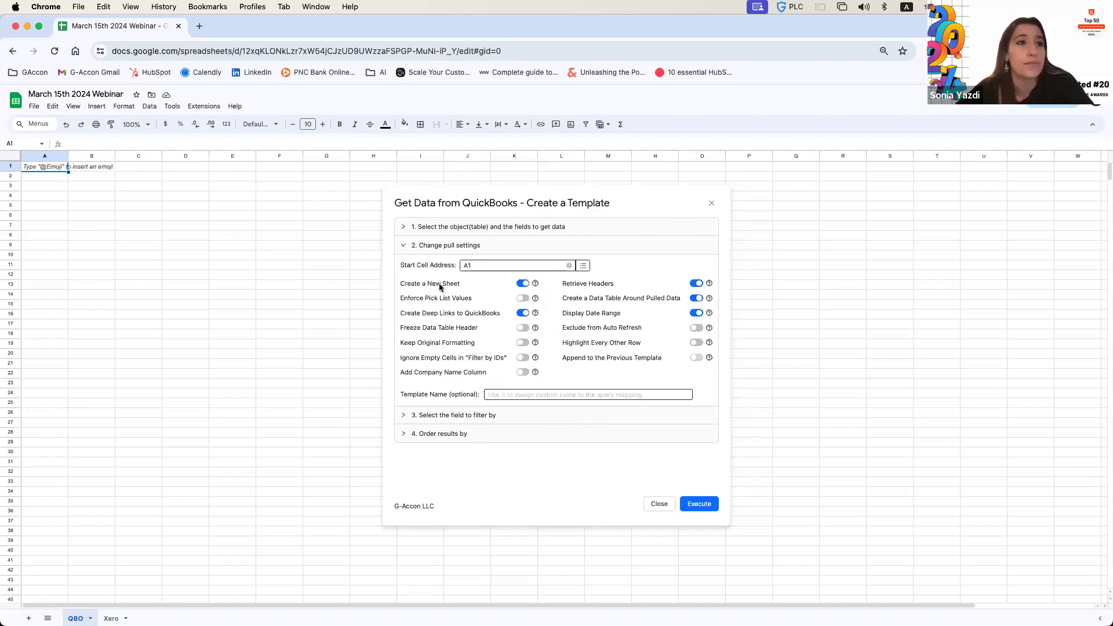
- Name the template 'Invoice Demo QBO' in the pull settings
drag(482, 264, 457, 267)
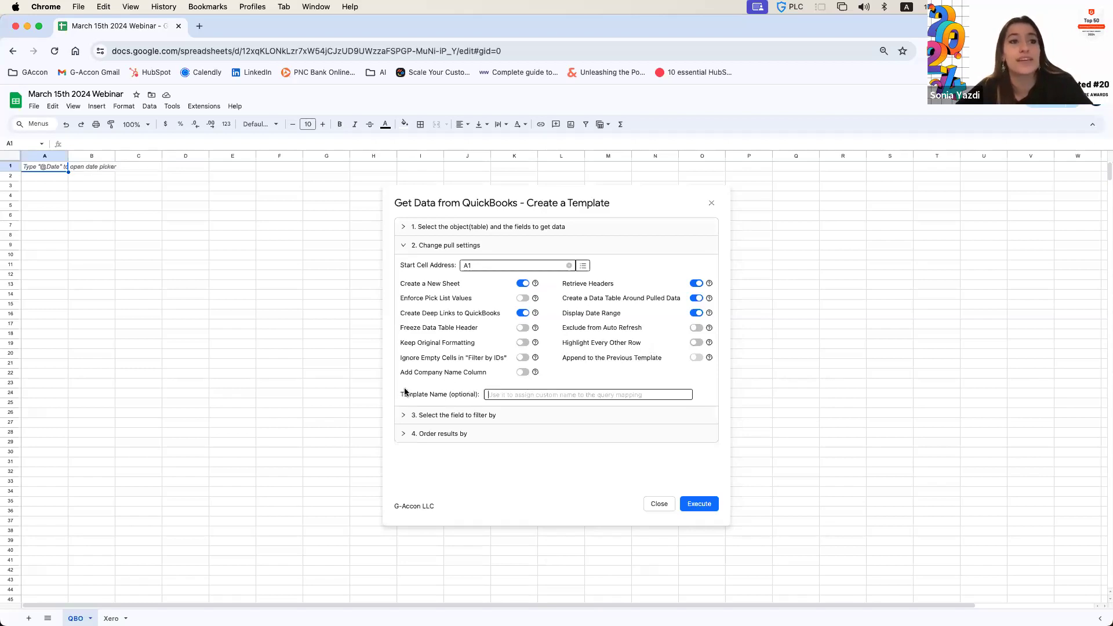
text(Invoice Demo QBO)
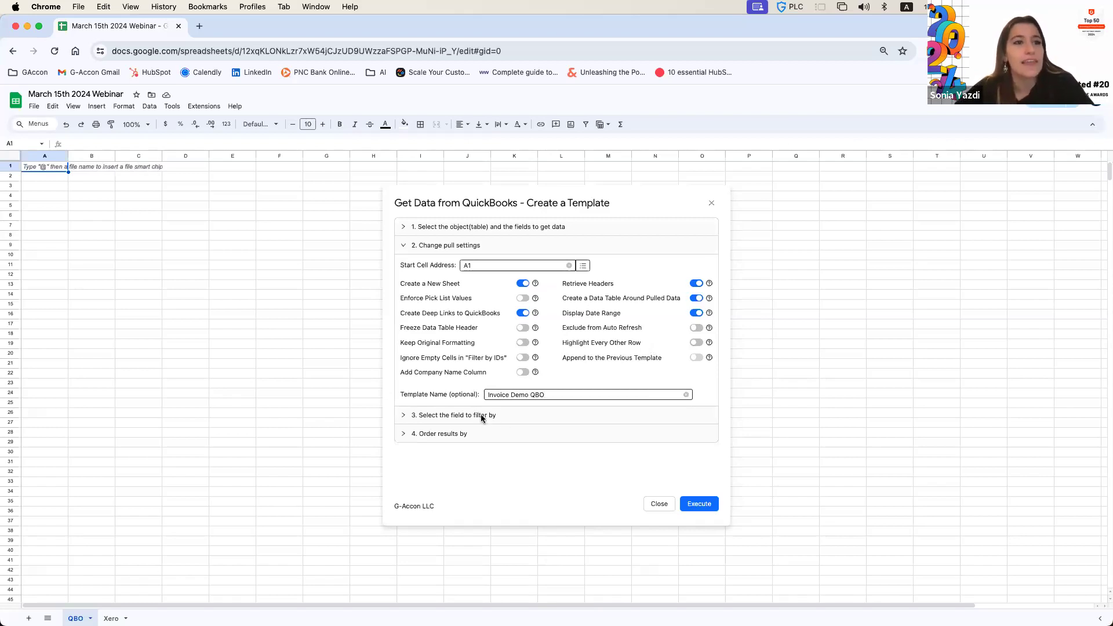
click(481, 415)
- Filter the pulled data on Estimate.Estimate Number
click(516, 327)
scroll(481, 400, down, 10)
click(463, 378)
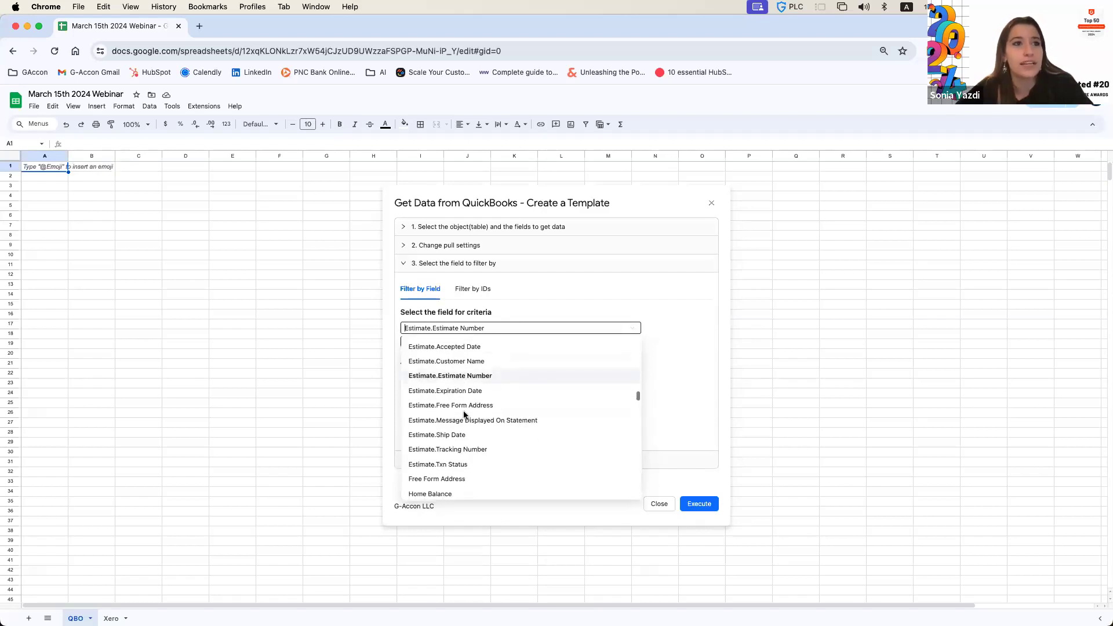
click(506, 323)
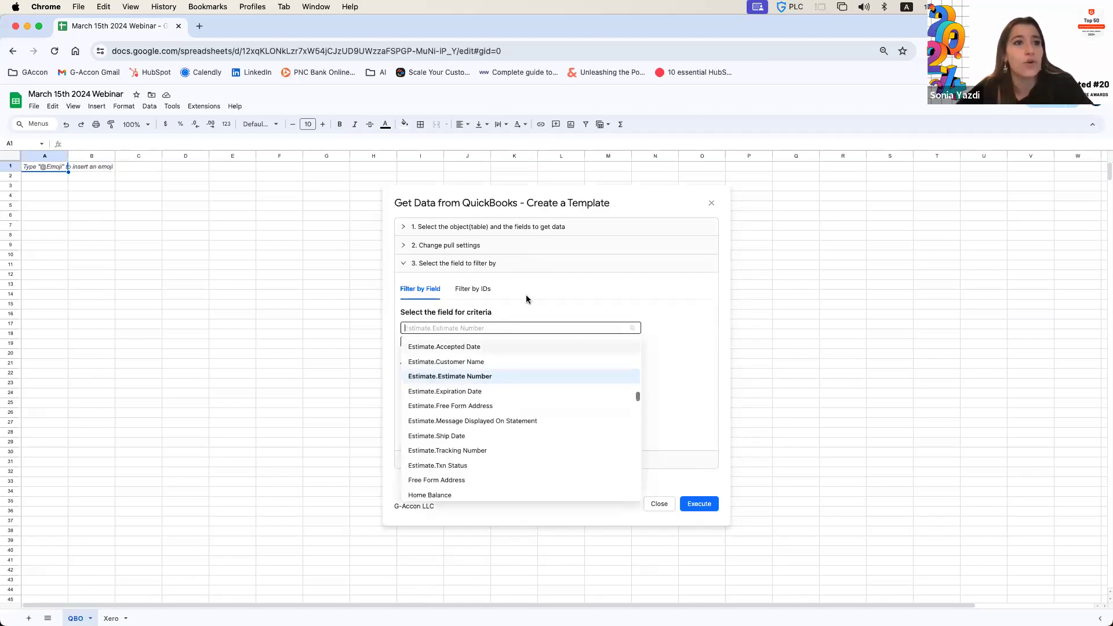
- Order results by Allow Online Credit Card Payment and execute the QuickBooks pull
click(482, 462)
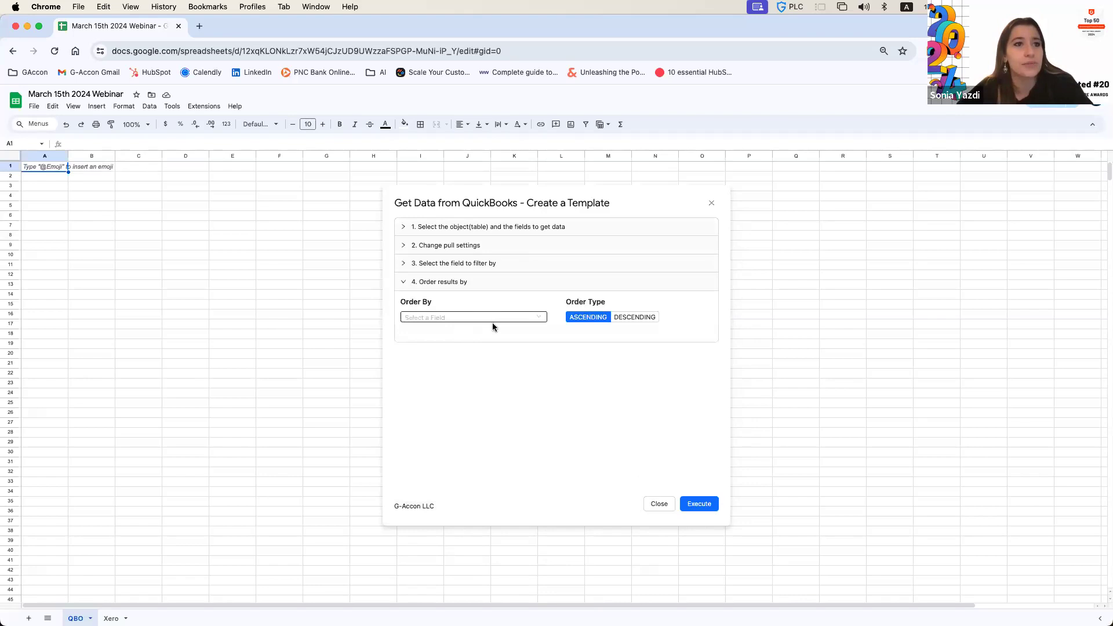
click(493, 319)
click(489, 365)
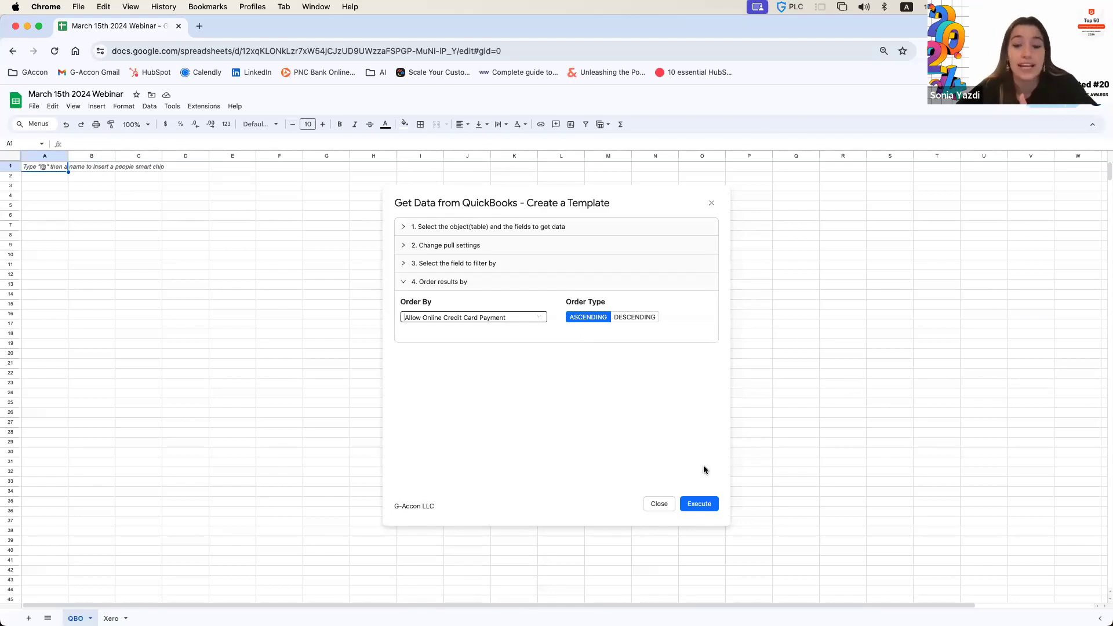
click(701, 504)
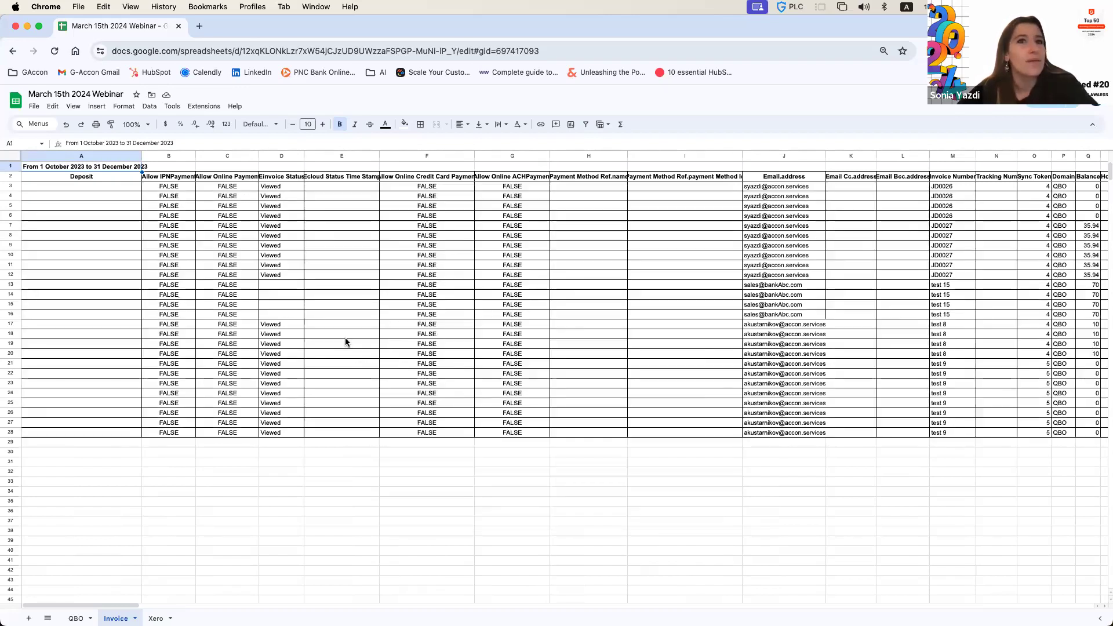
scroll(345, 342, right, 10)
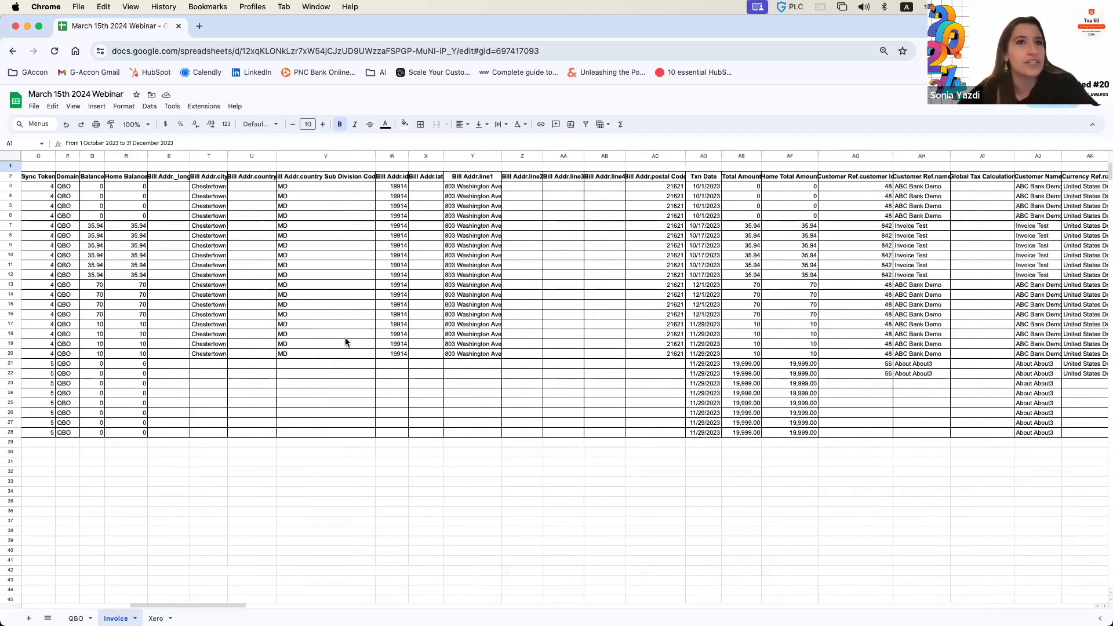
scroll(346, 342, right, 15)
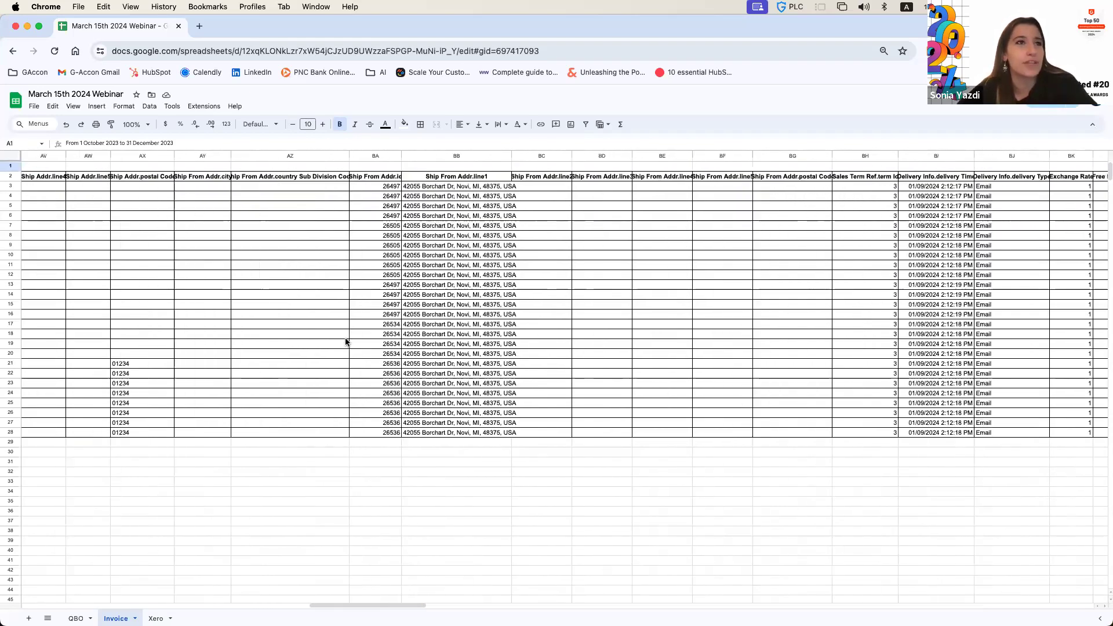
scroll(346, 342, left, 20)
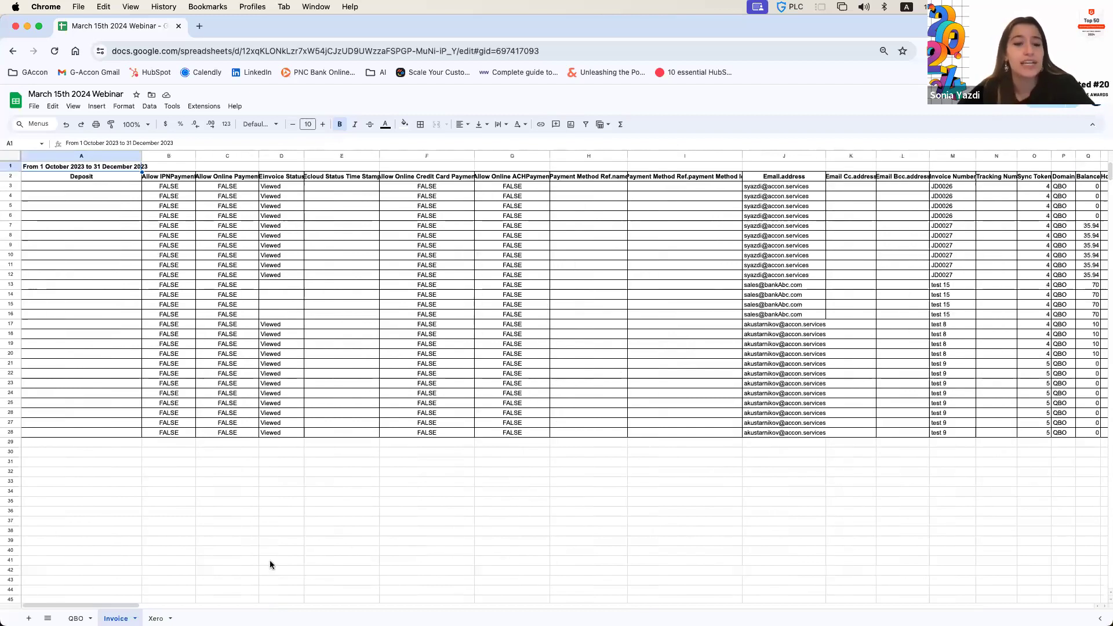
click(251, 462)
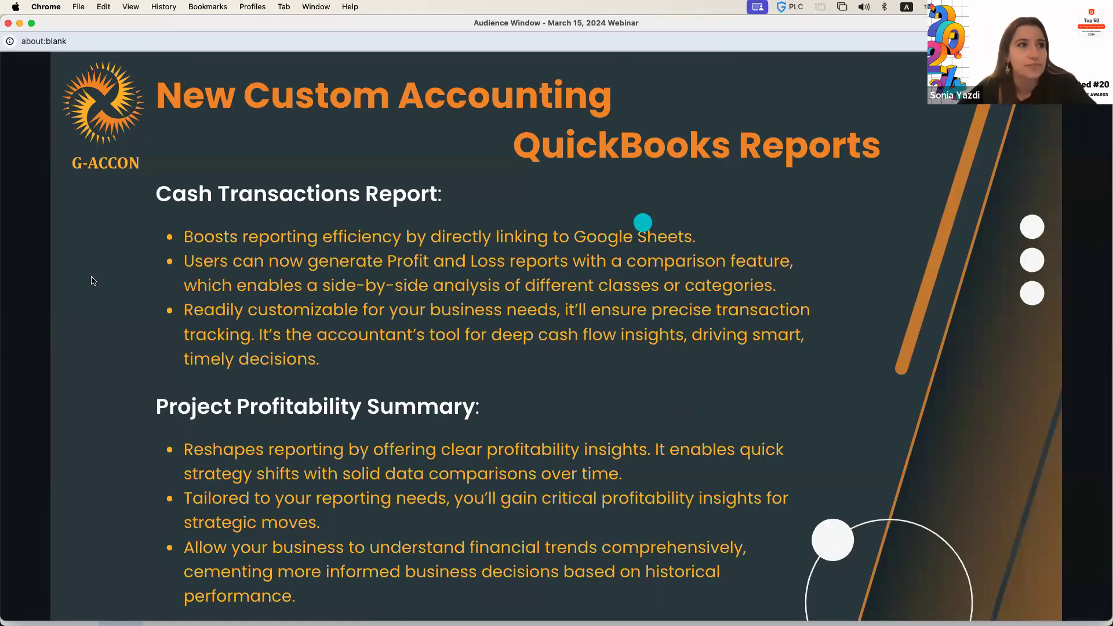
- Switch from the slides back to the spreadsheet's Invoice sheet
key(super+Tab)
- On the empty Xero sheet, launch G-Accon for XERO's Custom Reports template window
click(106, 335)
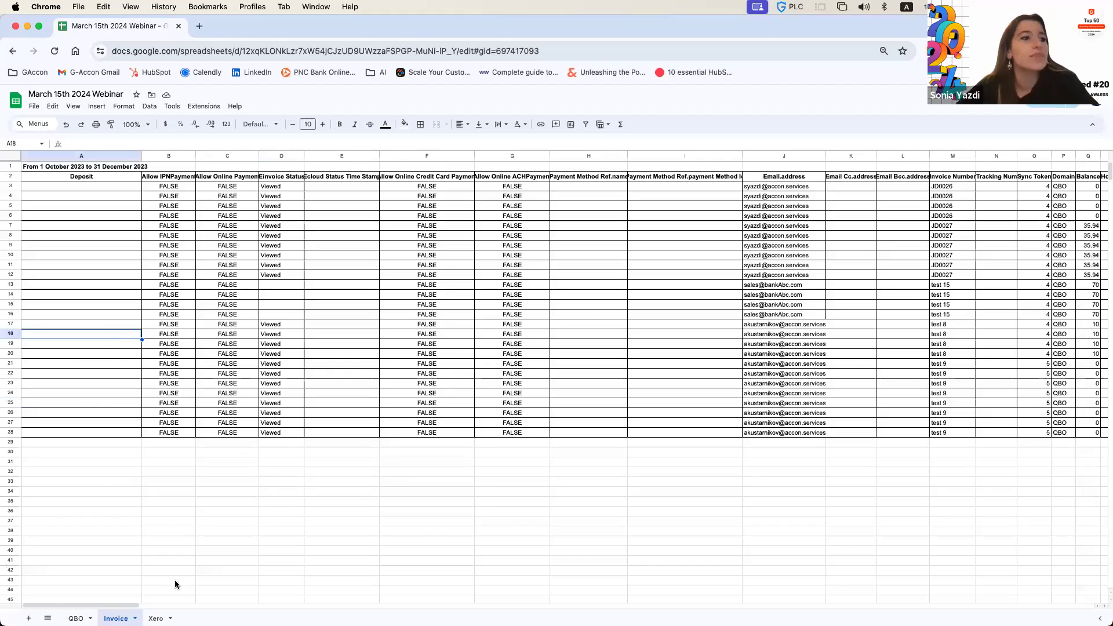
click(155, 617)
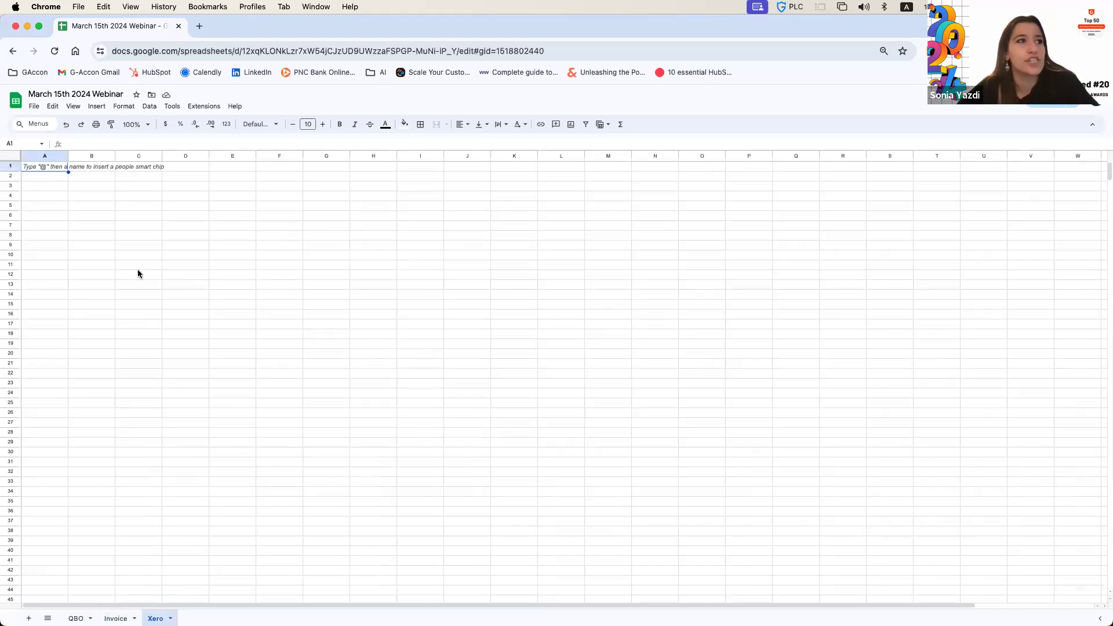
click(204, 106)
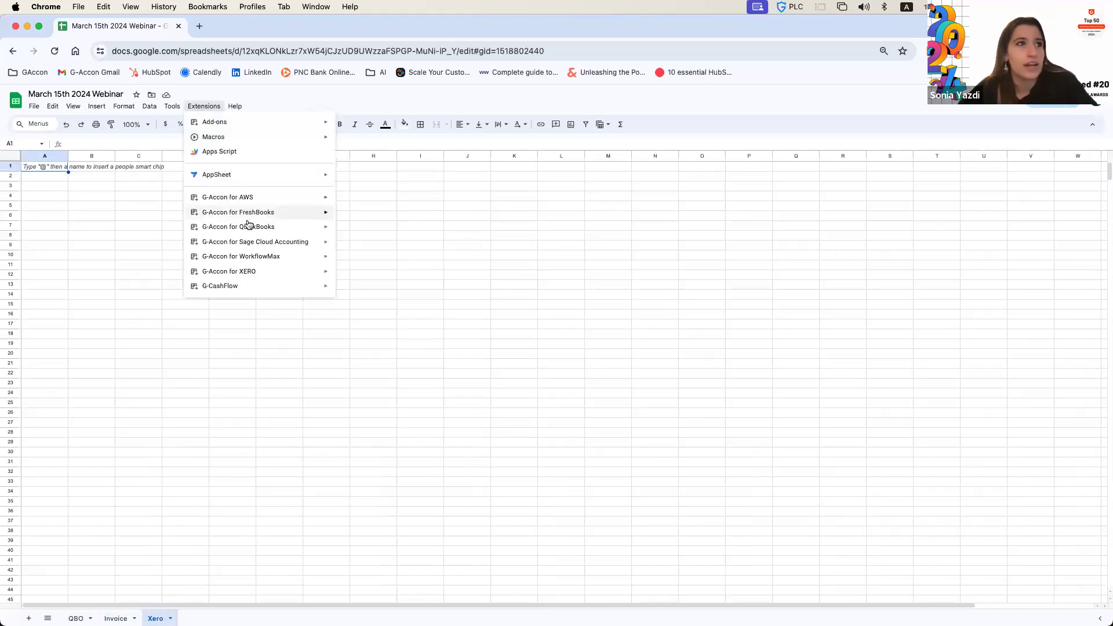
mouse_move(256, 274)
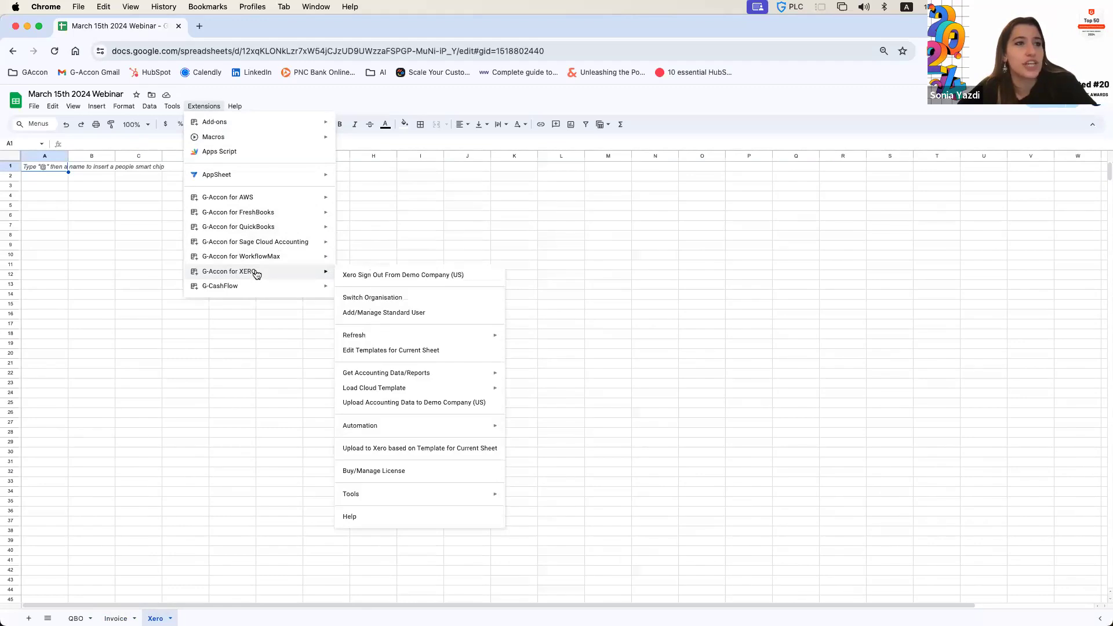
mouse_move(376, 374)
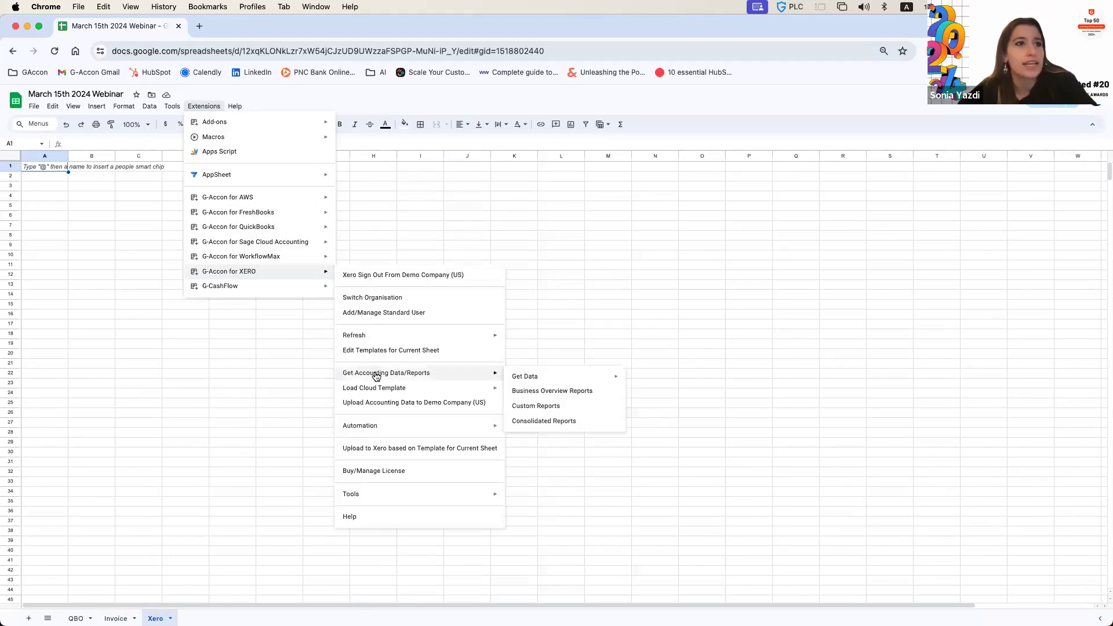
click(537, 405)
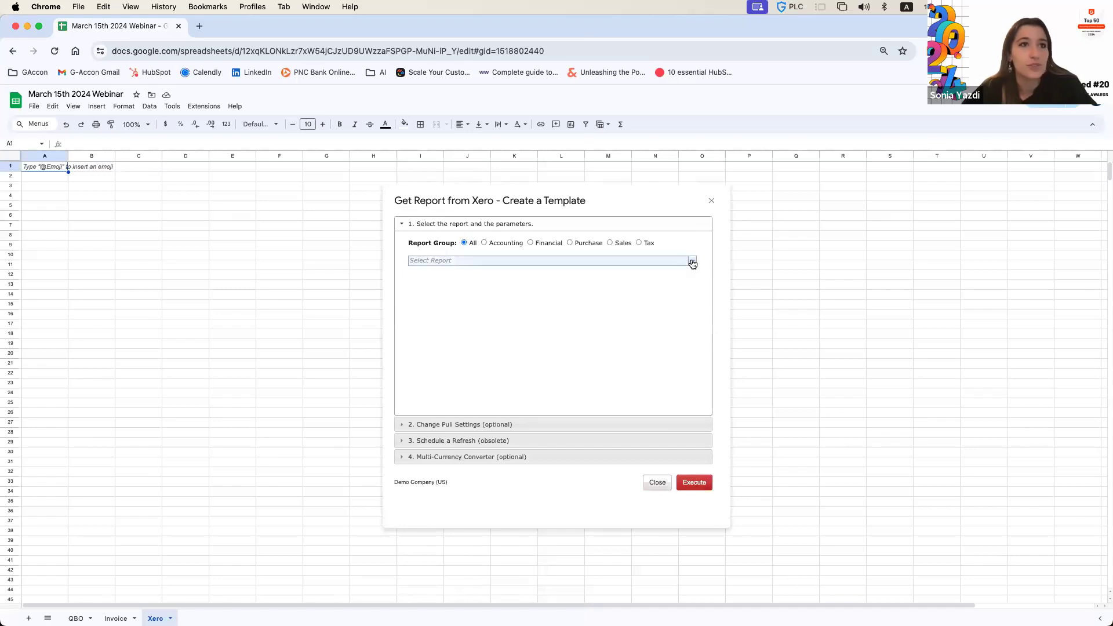
- Pick the Budget vs Actual by Tracking Category report
click(692, 264)
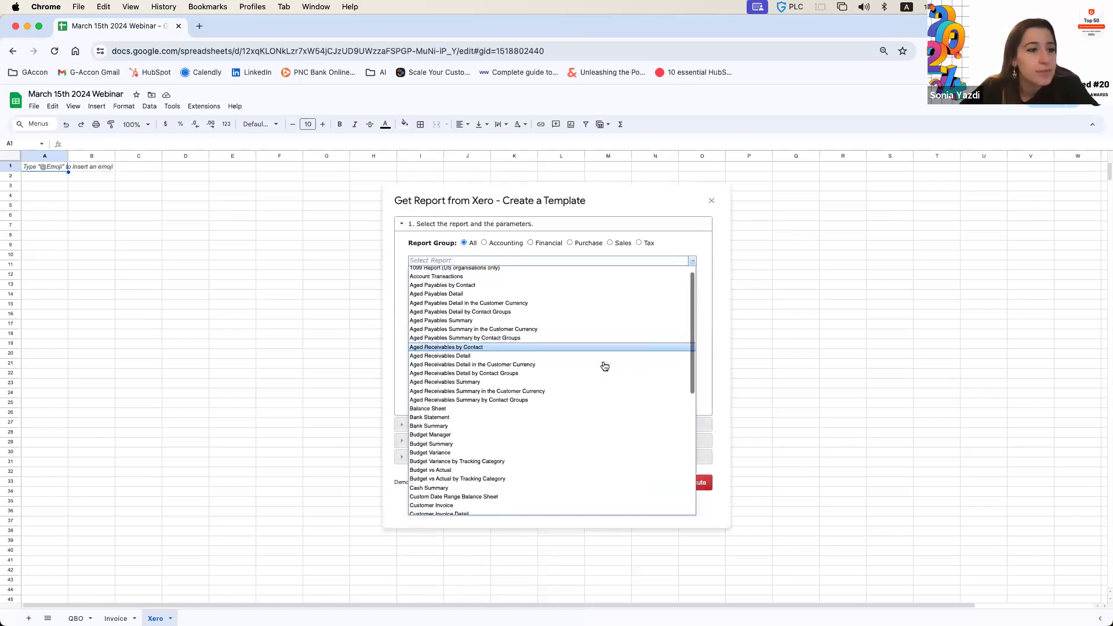
scroll(605, 366, down, 1)
scroll(605, 366, down, 3)
scroll(605, 365, down, 4)
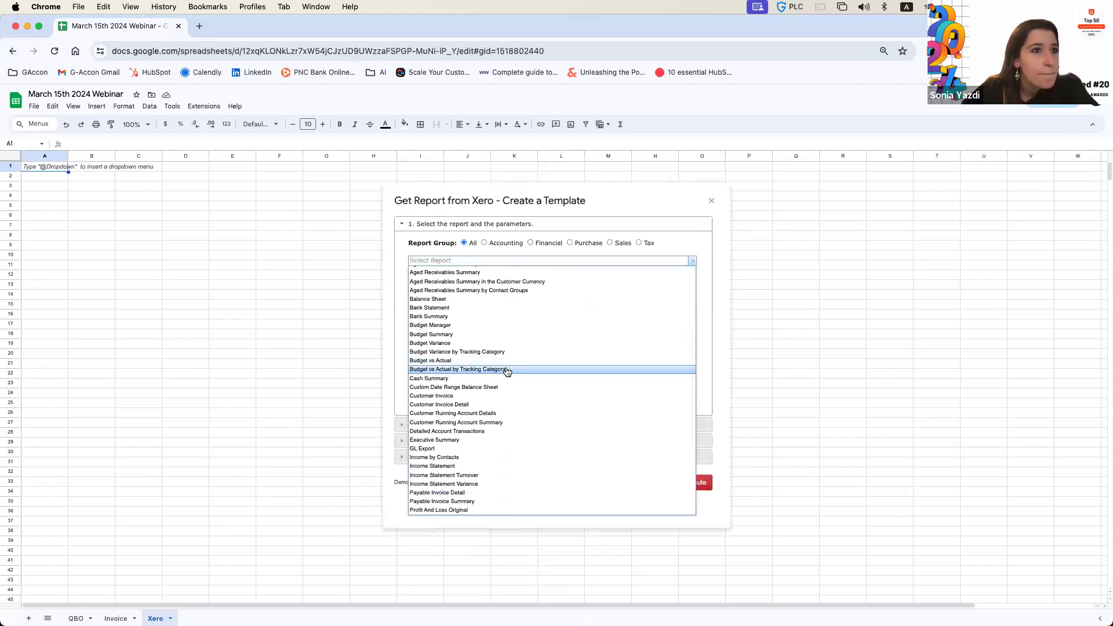
click(507, 371)
- Review the report parameters, keeping Dynamic Budget Date as Today and checking budgets and Region Options
scroll(641, 320, down, 3)
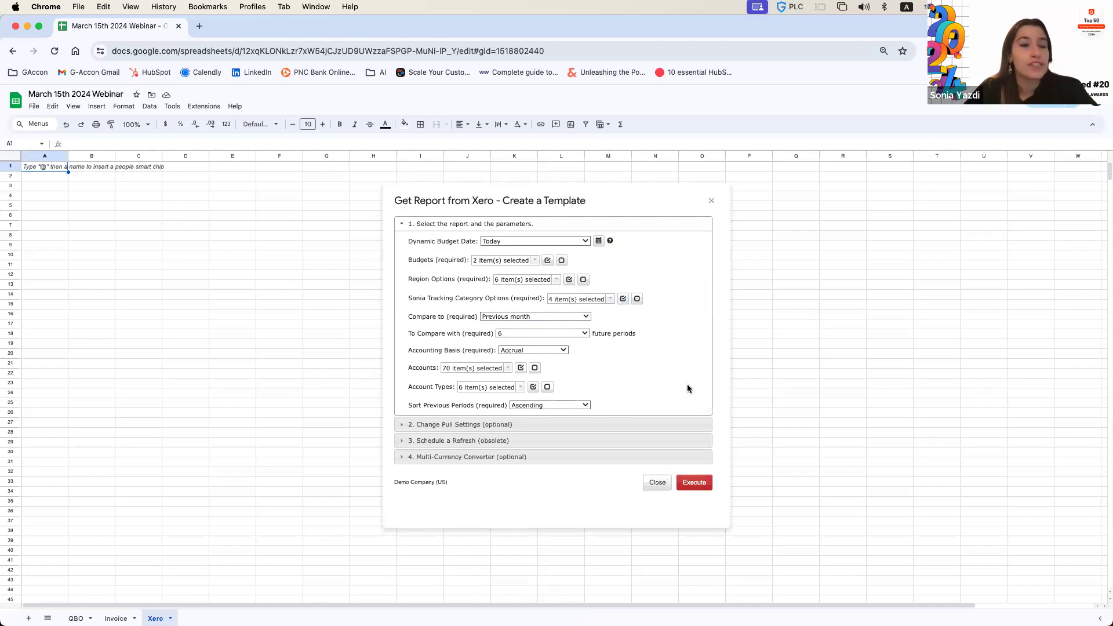
scroll(617, 390, up, 2)
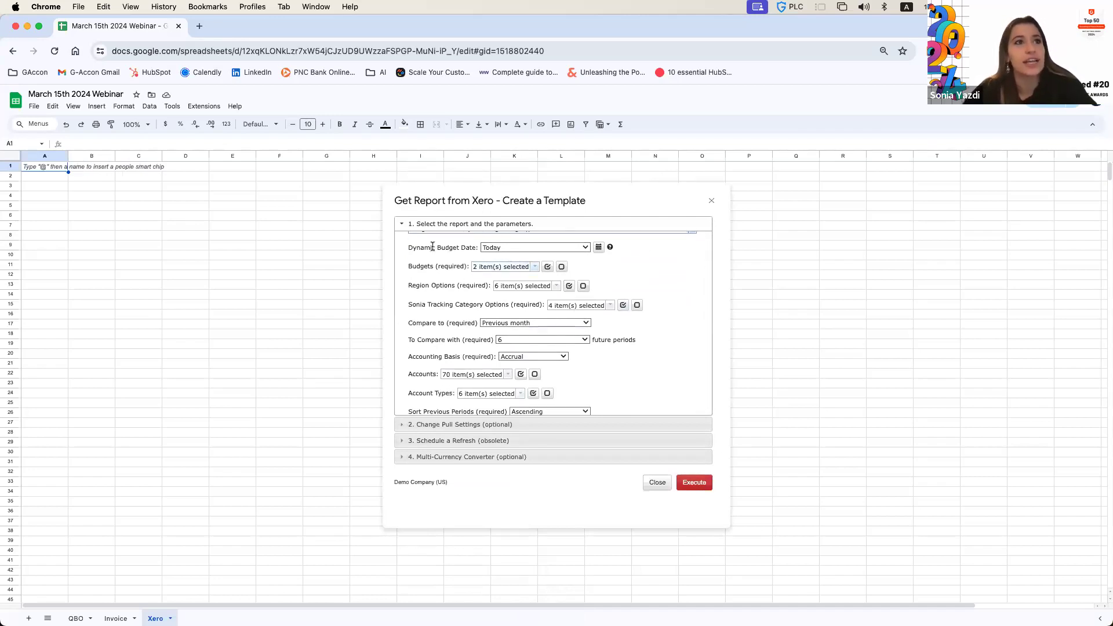
click(554, 244)
click(497, 259)
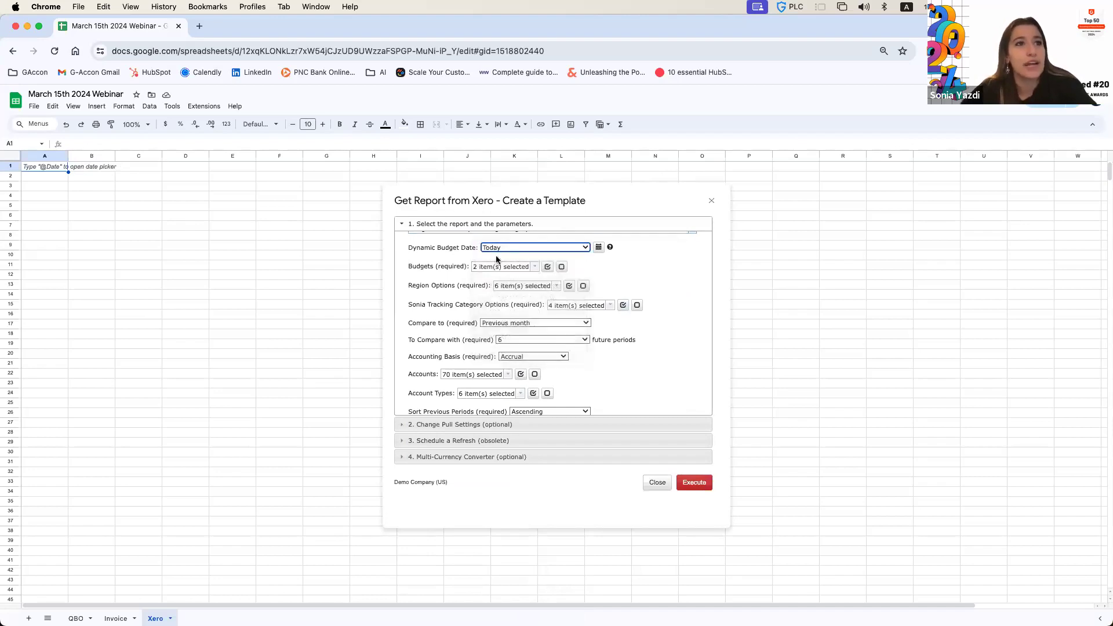
scroll(472, 299, down, 1)
click(535, 261)
click(535, 261)
click(557, 281)
click(557, 282)
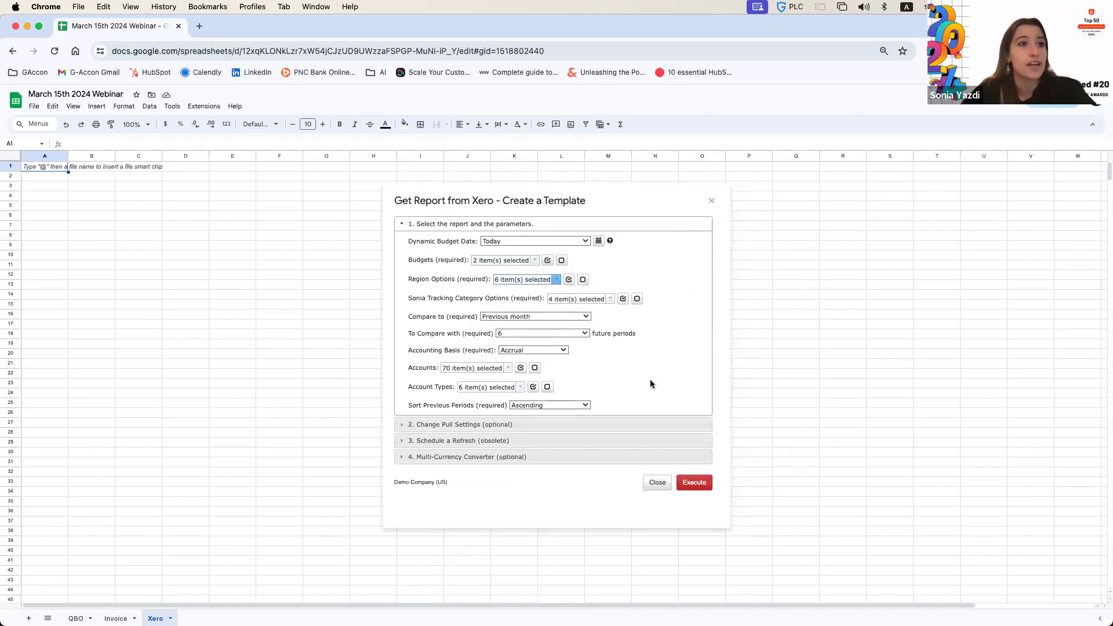
click(507, 425)
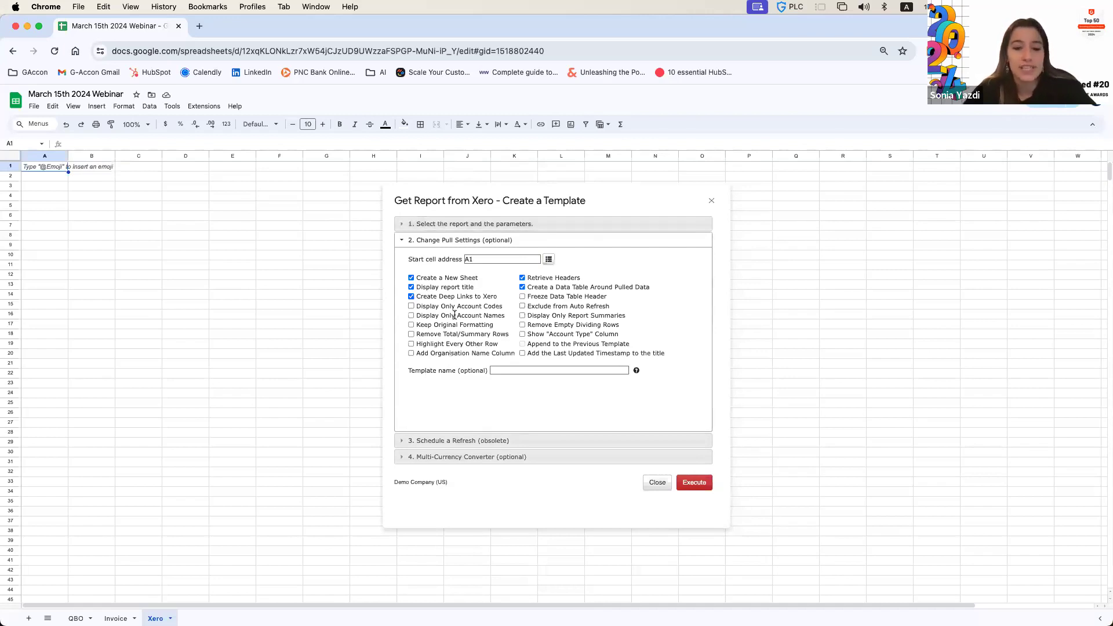
- Review the pull settings: start cell A1 and the optional display checkboxes
double_click(480, 258)
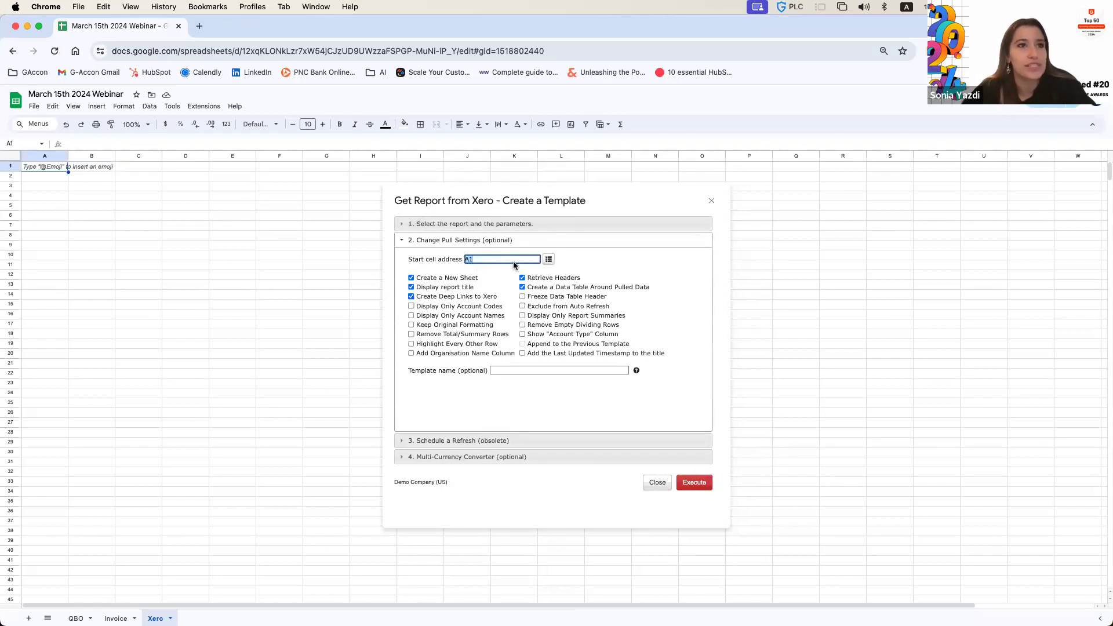
click(446, 257)
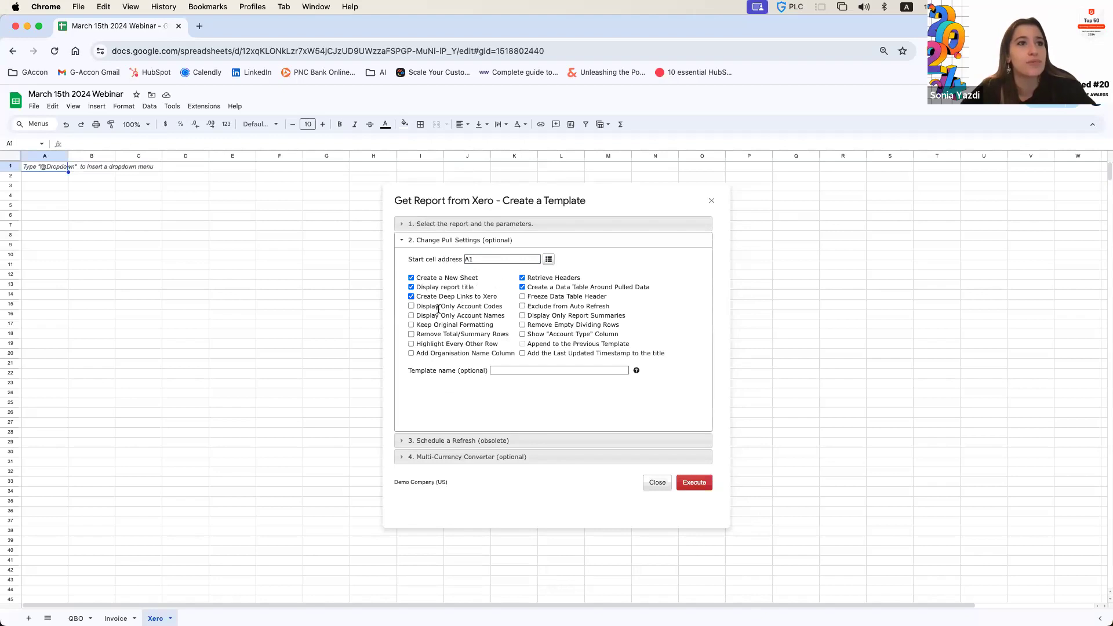
drag(431, 306, 478, 344)
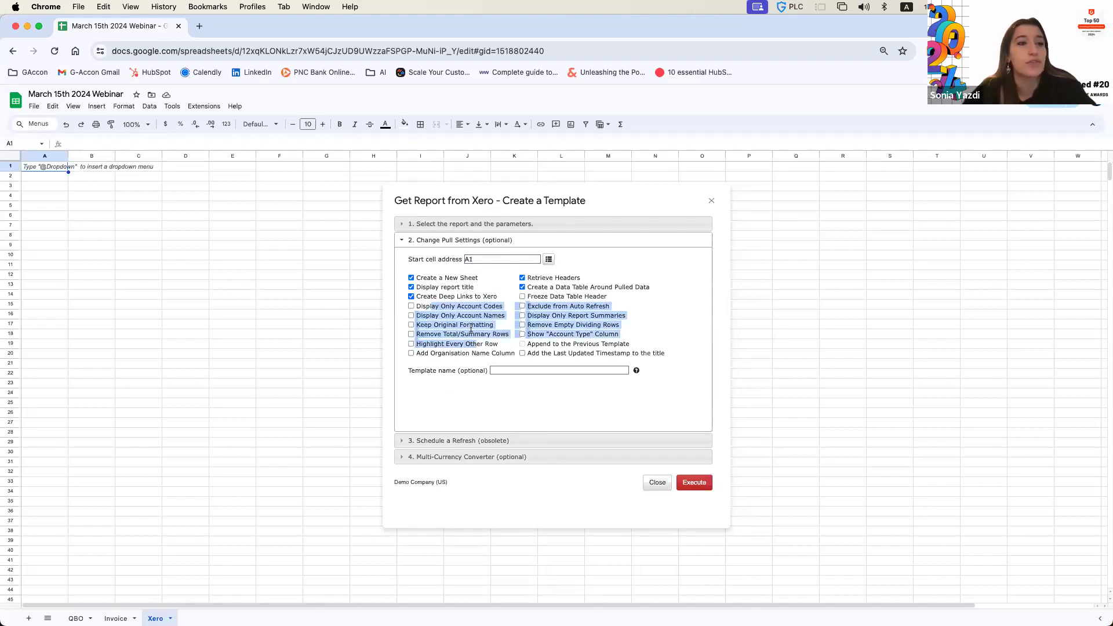
click(650, 259)
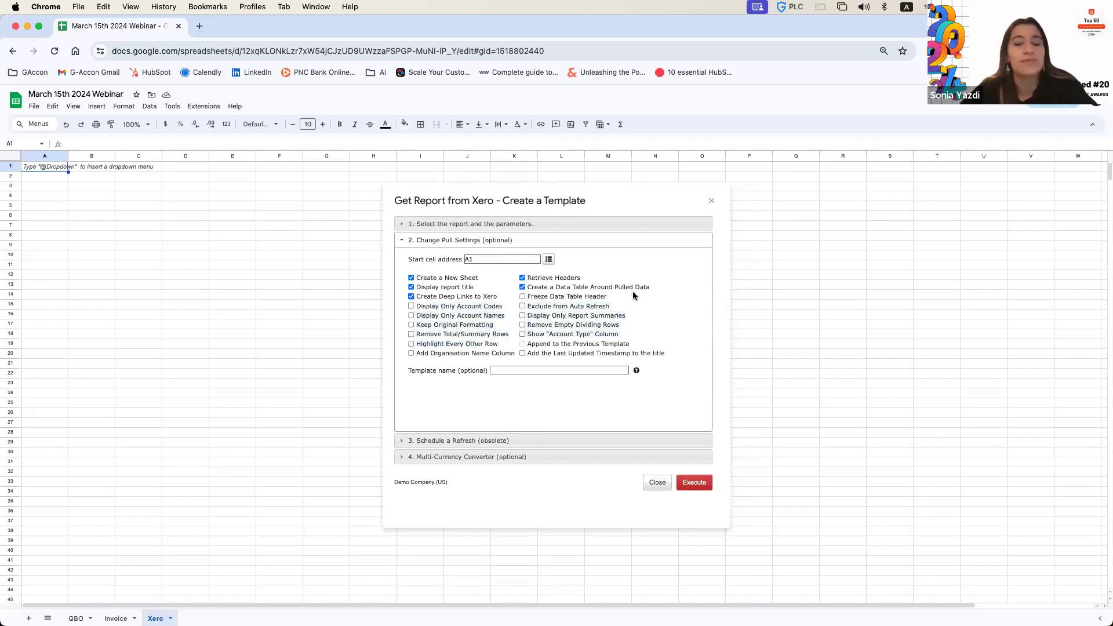
- Name the template 'Budget vs Actual by Tracking Category' and execute the Xero pull
click(525, 368)
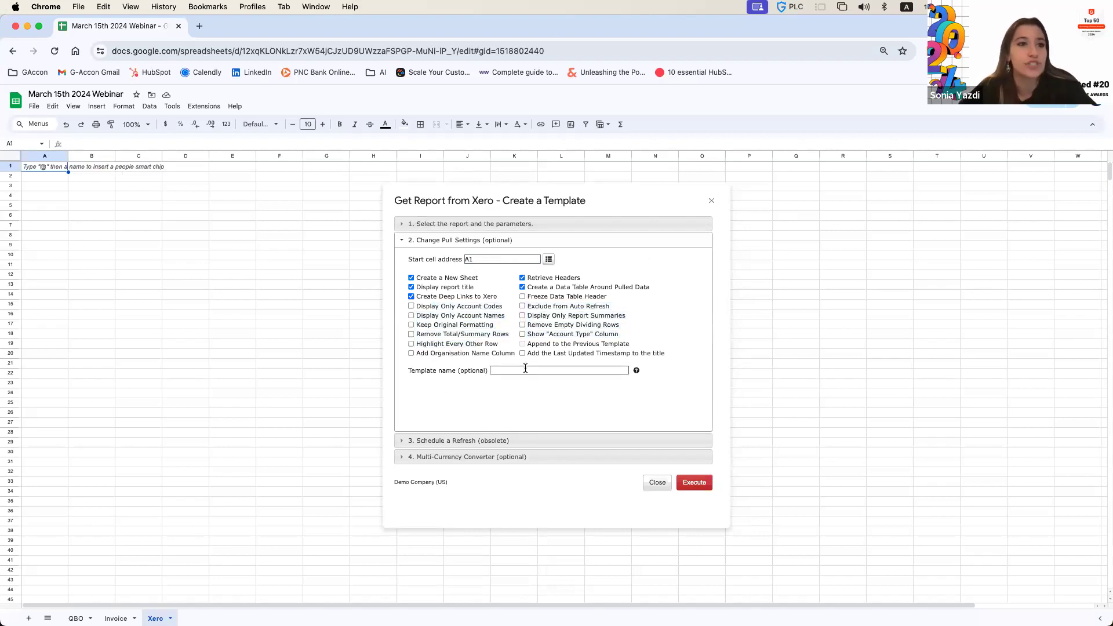
click(514, 369)
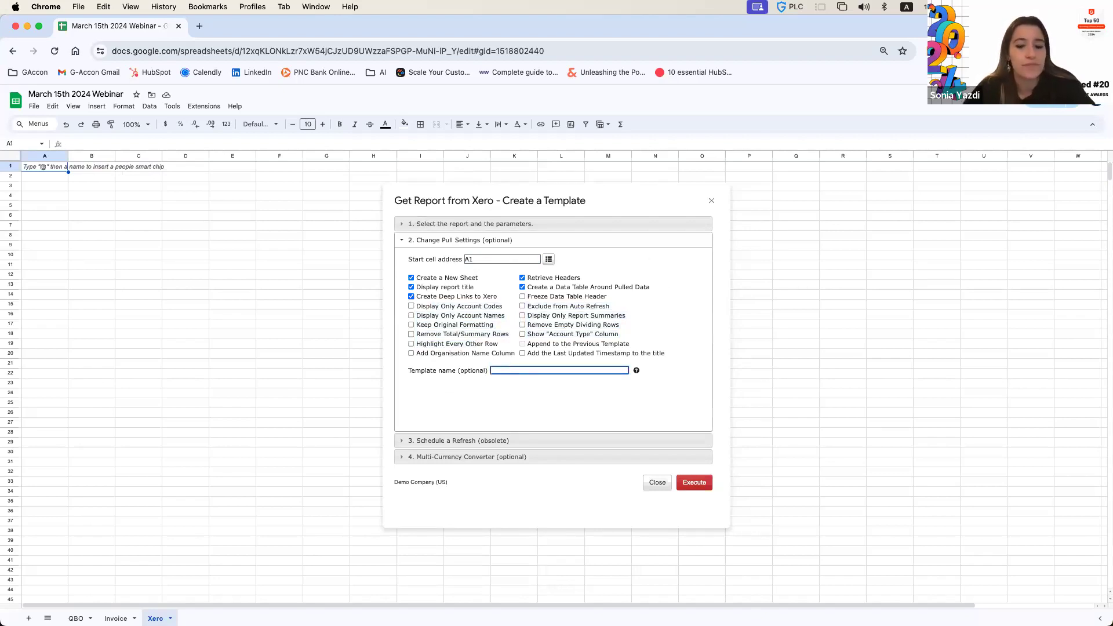
text(Budget vs Actual b)
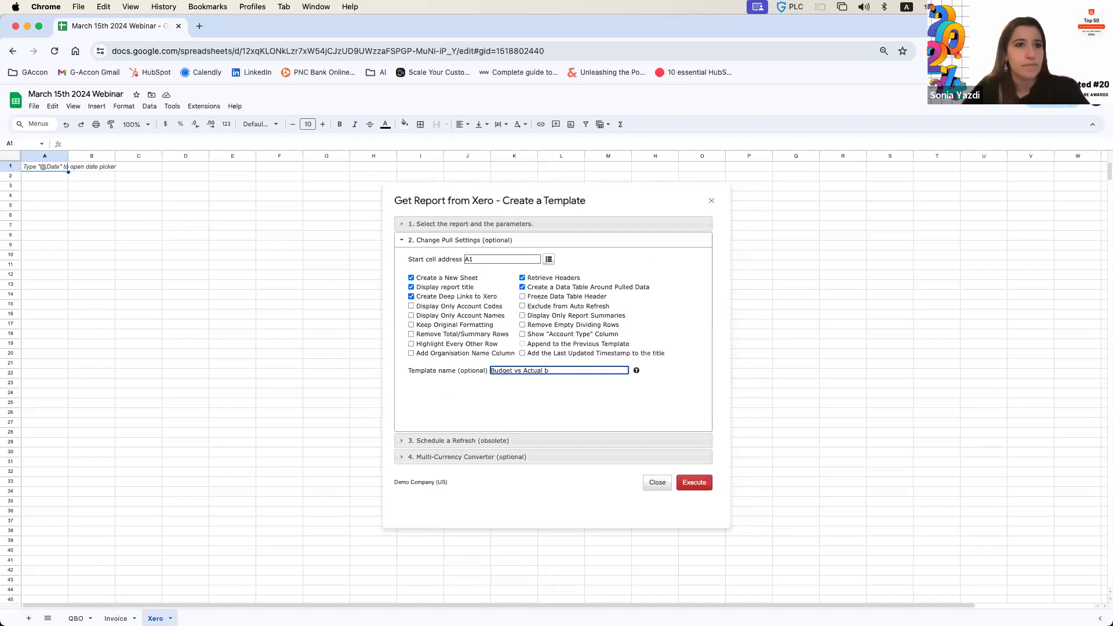
text(egory)
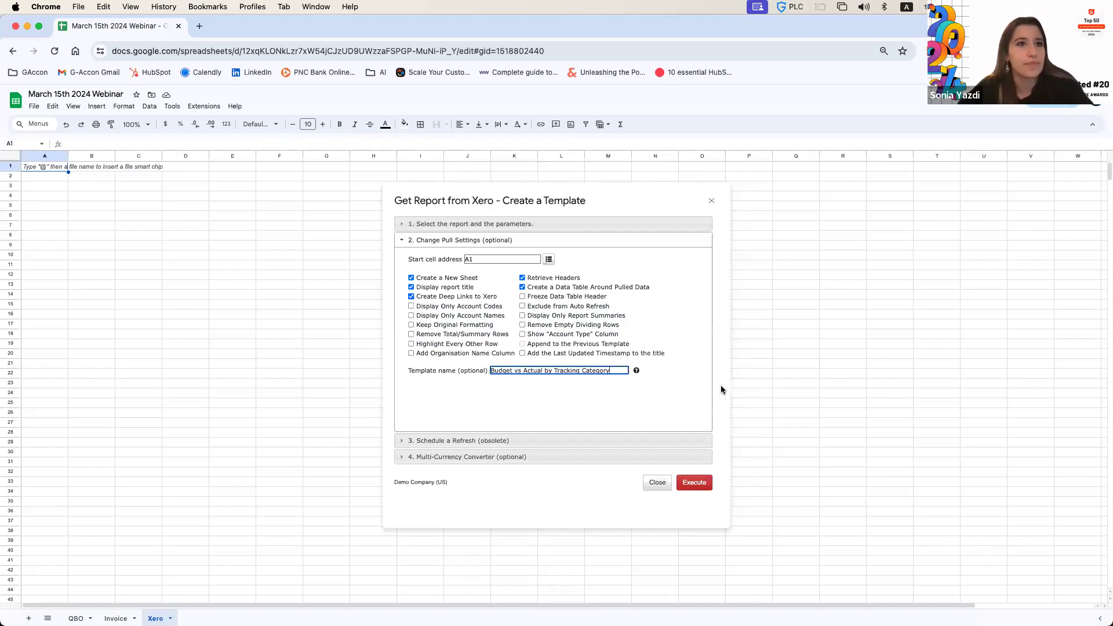
click(701, 482)
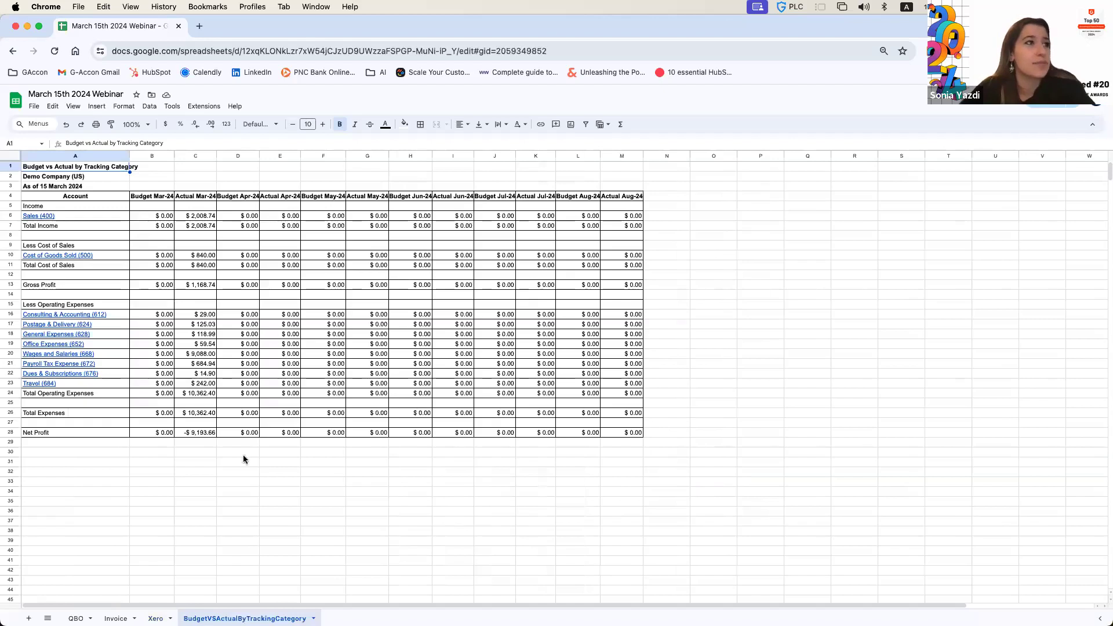
- Start another Xero custom report template from the G-Accon add-on menu
click(204, 106)
mouse_move(256, 271)
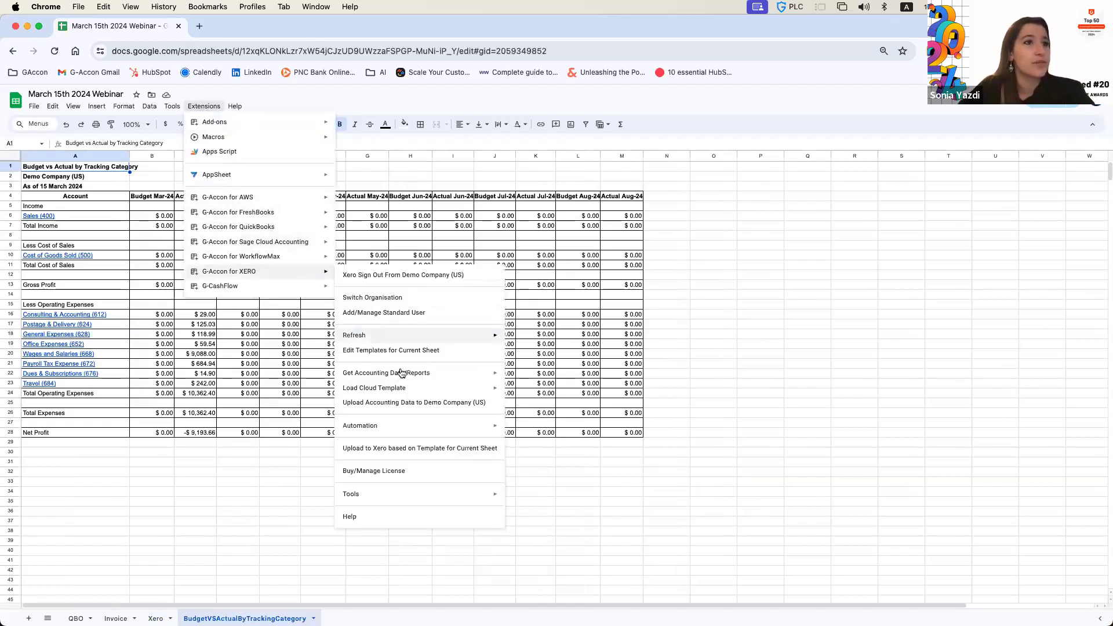
mouse_move(473, 375)
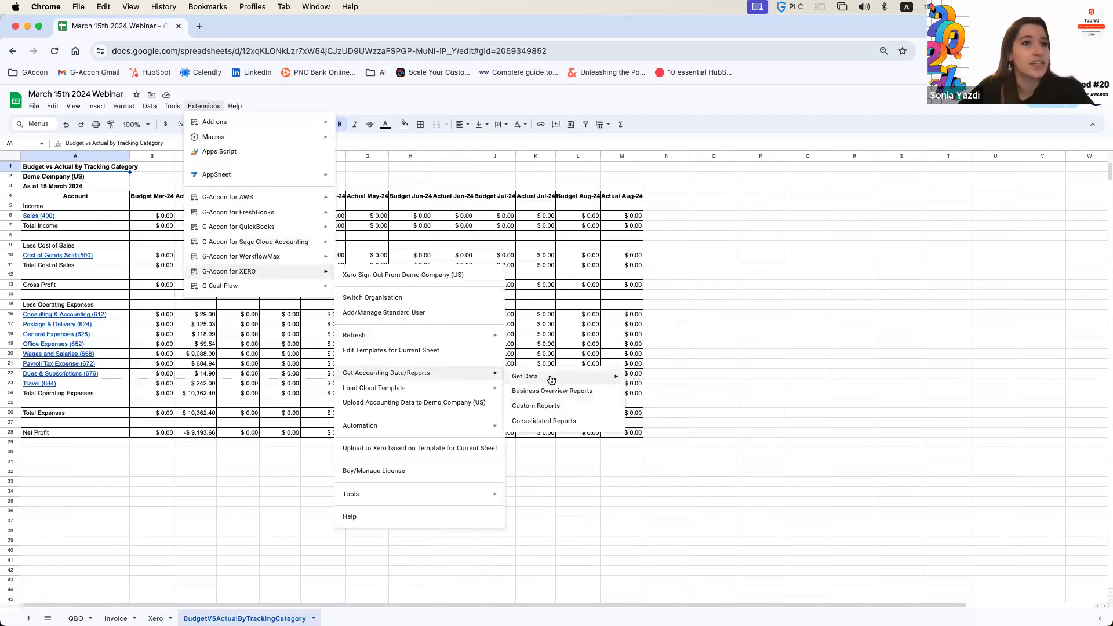
click(555, 408)
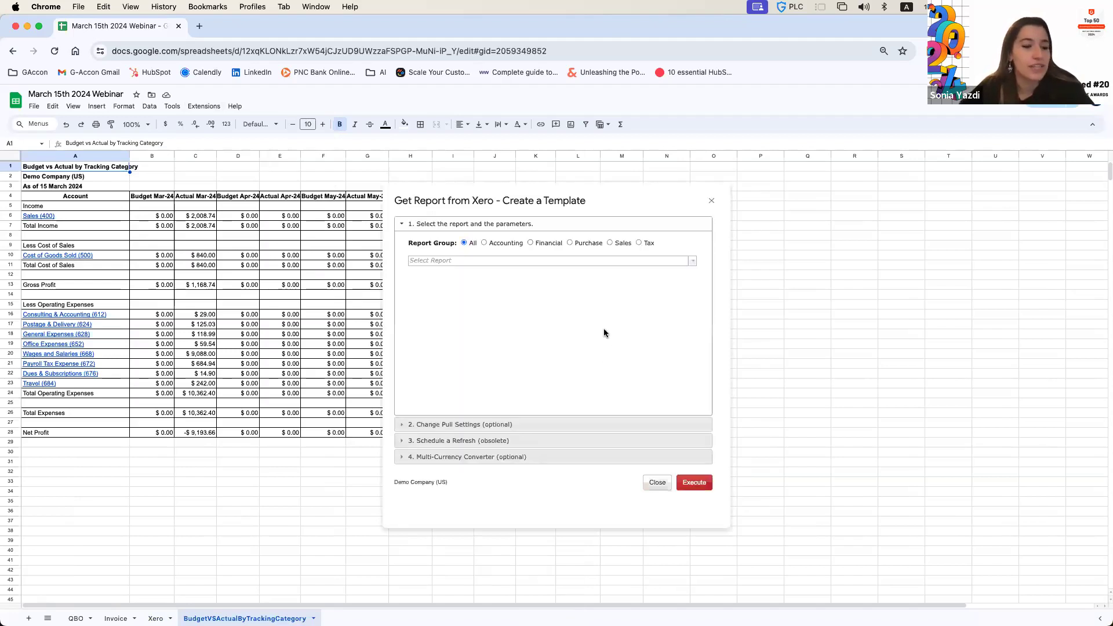
- Select the Aged Payables Summary by Contact Groups report and check its Contact Groups list
click(693, 264)
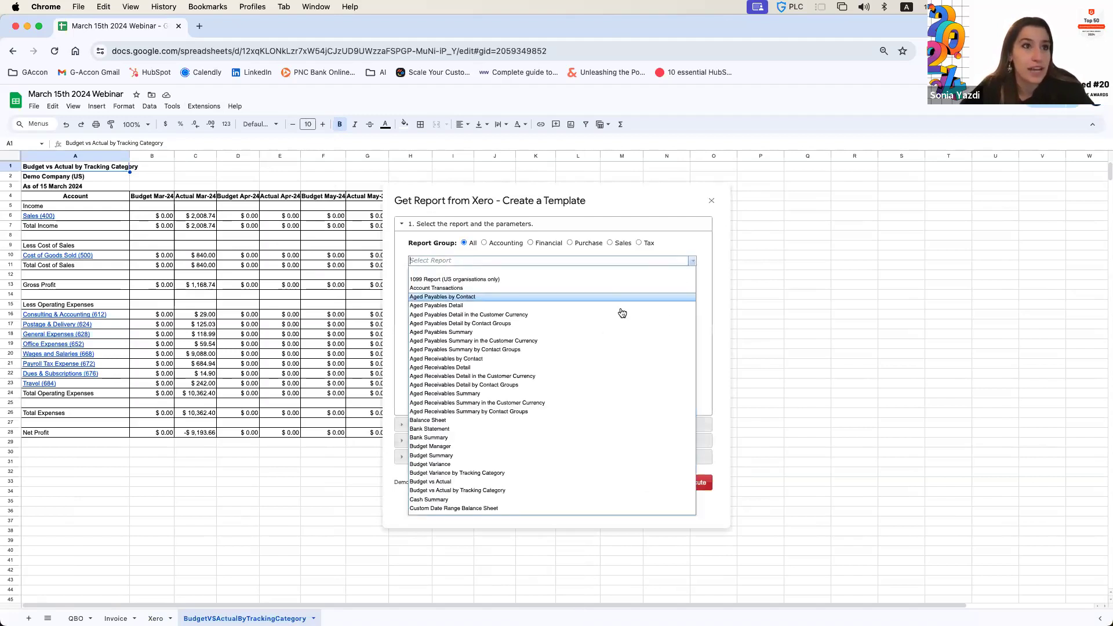
click(561, 349)
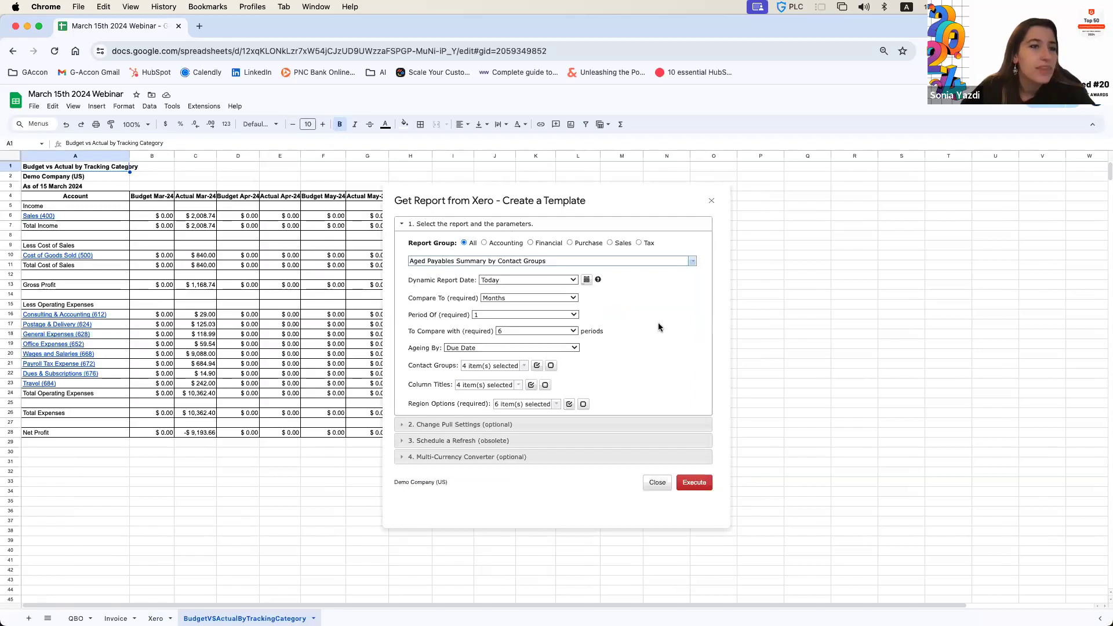
scroll(658, 313, down, 2)
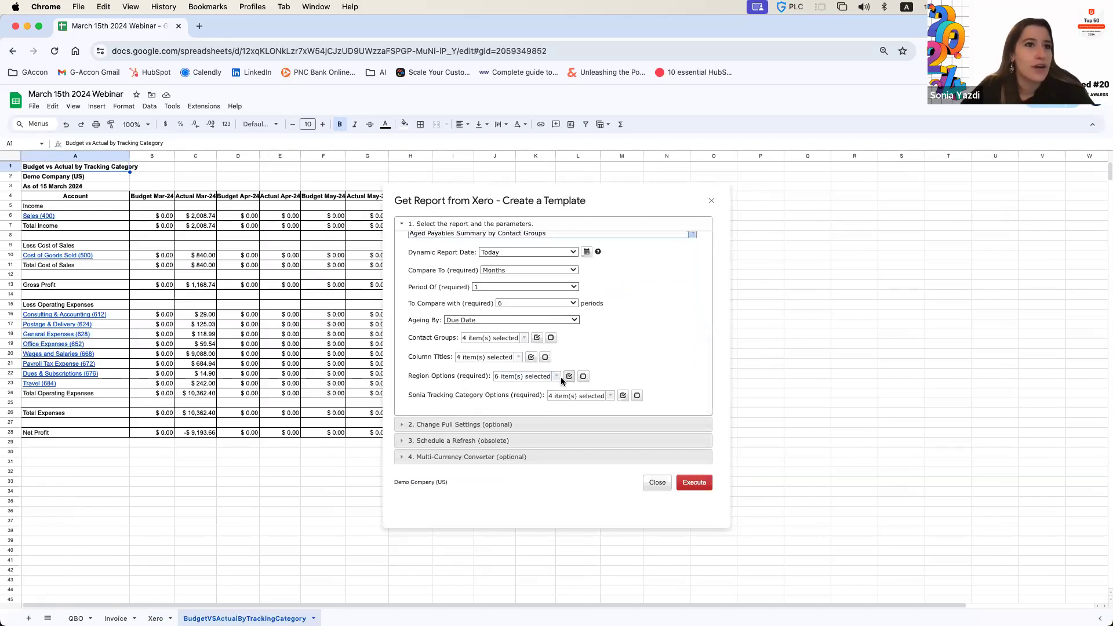
click(524, 339)
click(524, 339)
scroll(603, 348, up, 2)
scroll(607, 354, down, 2)
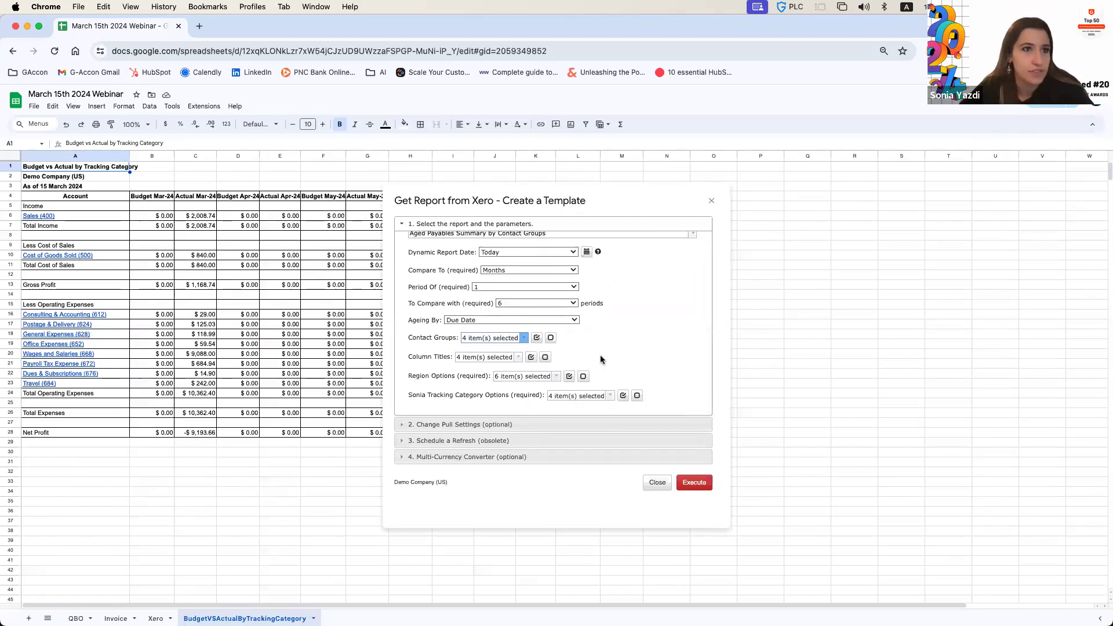
- Name the template 'Aged Payables Summary by Contact Group' and execute it into a new sheet
click(463, 425)
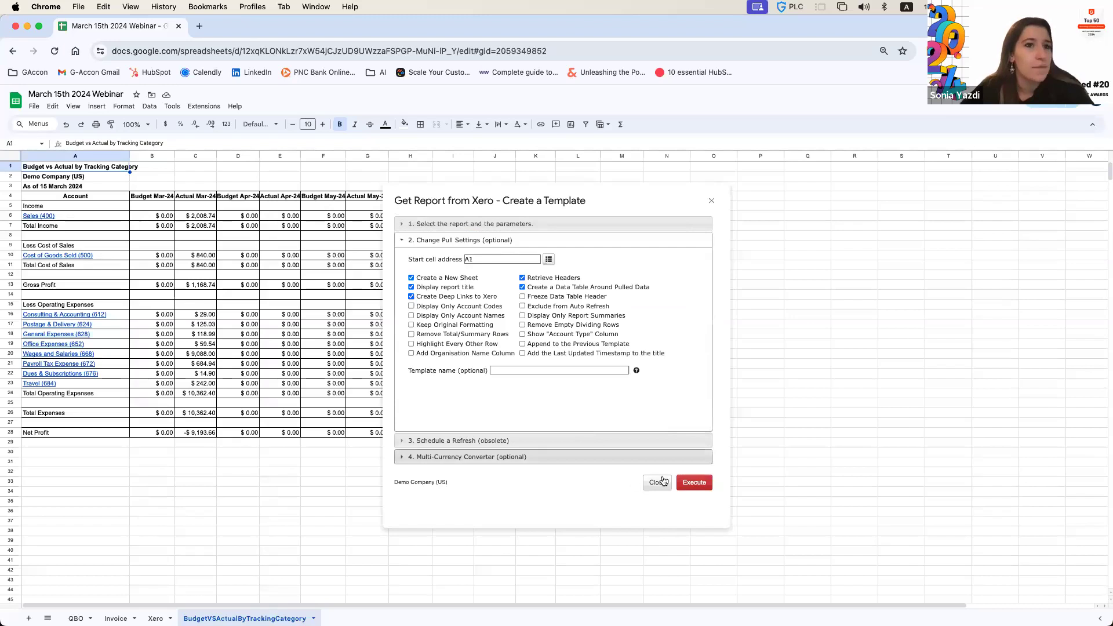
click(539, 371)
text(A)
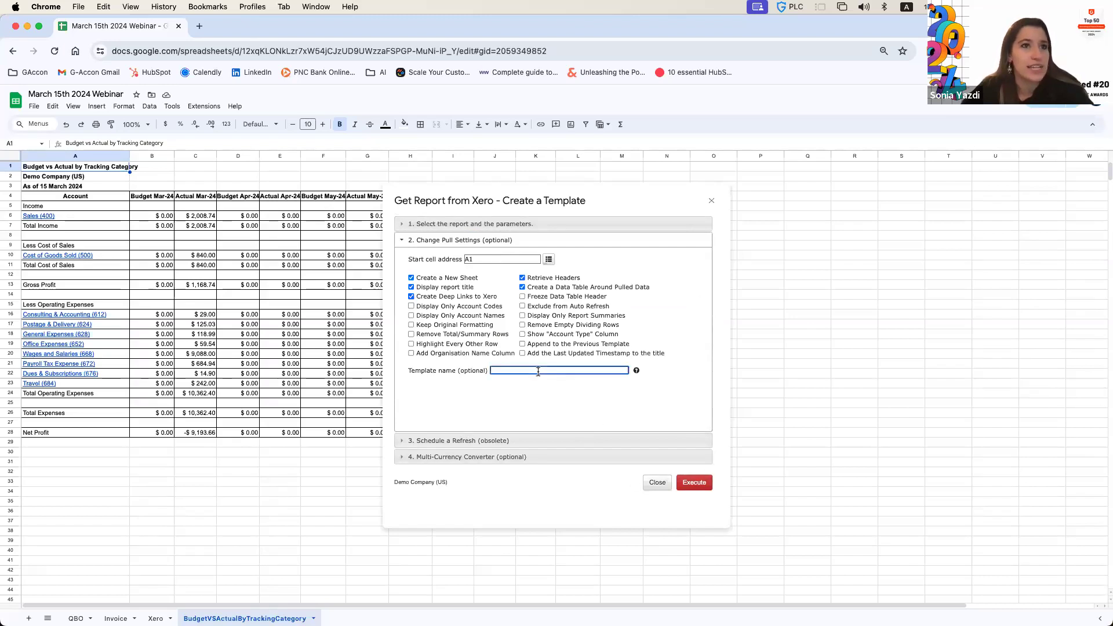
text(ged Payables Su)
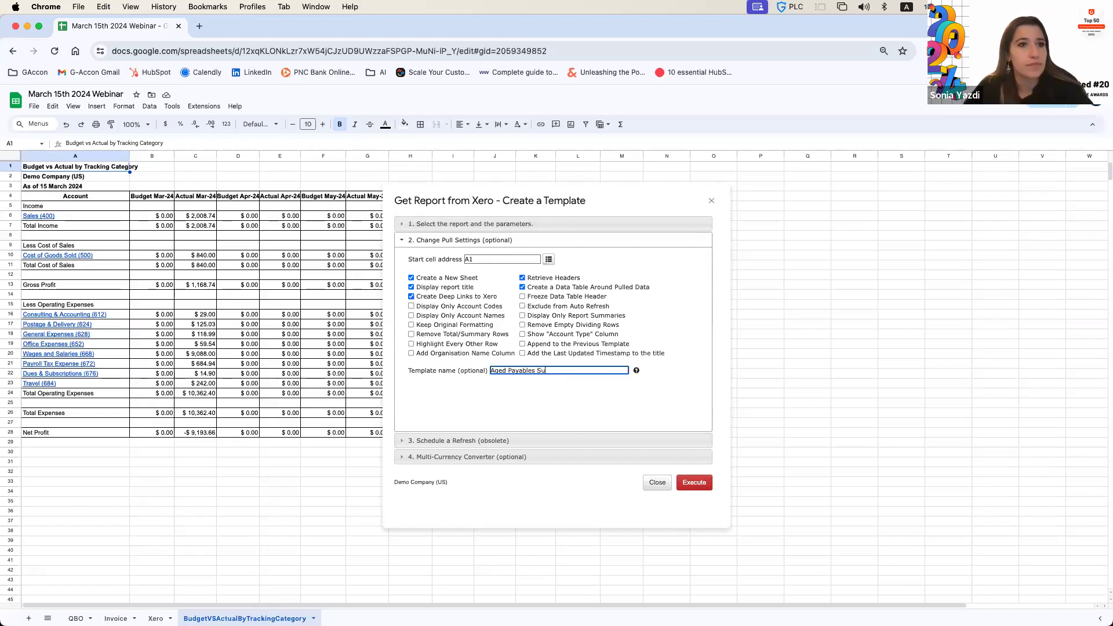
text(mmary by Contac)
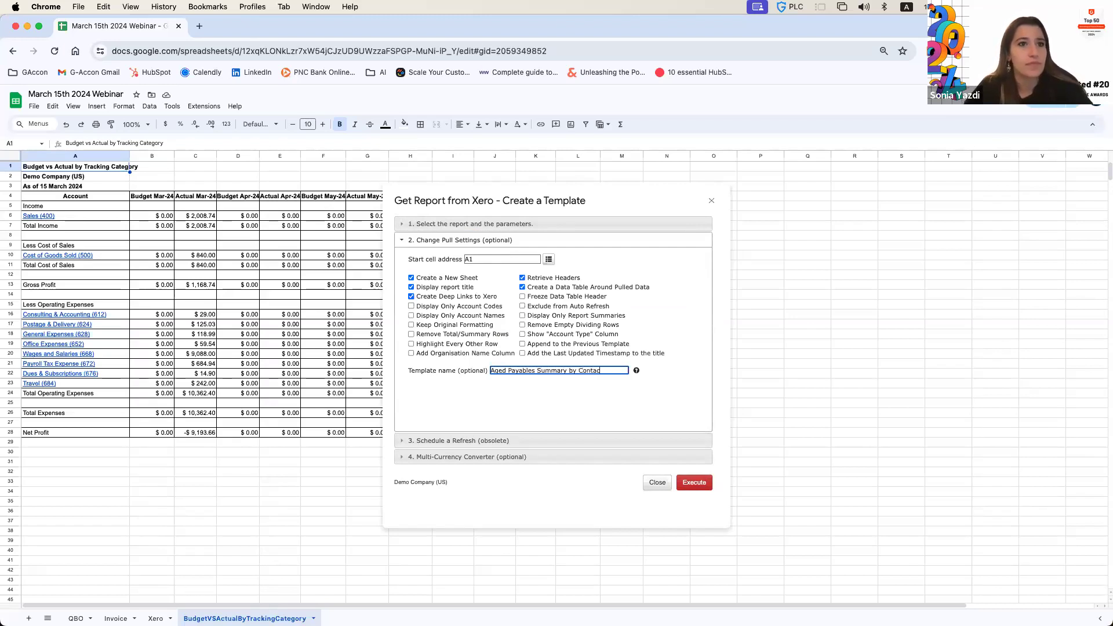
text(t Group)
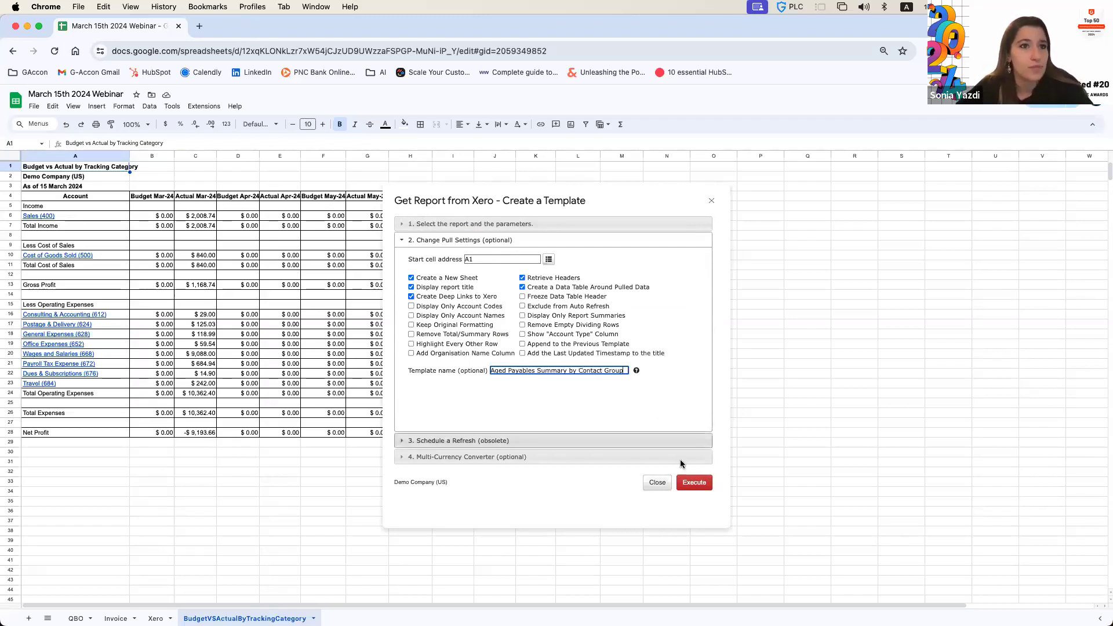
click(701, 484)
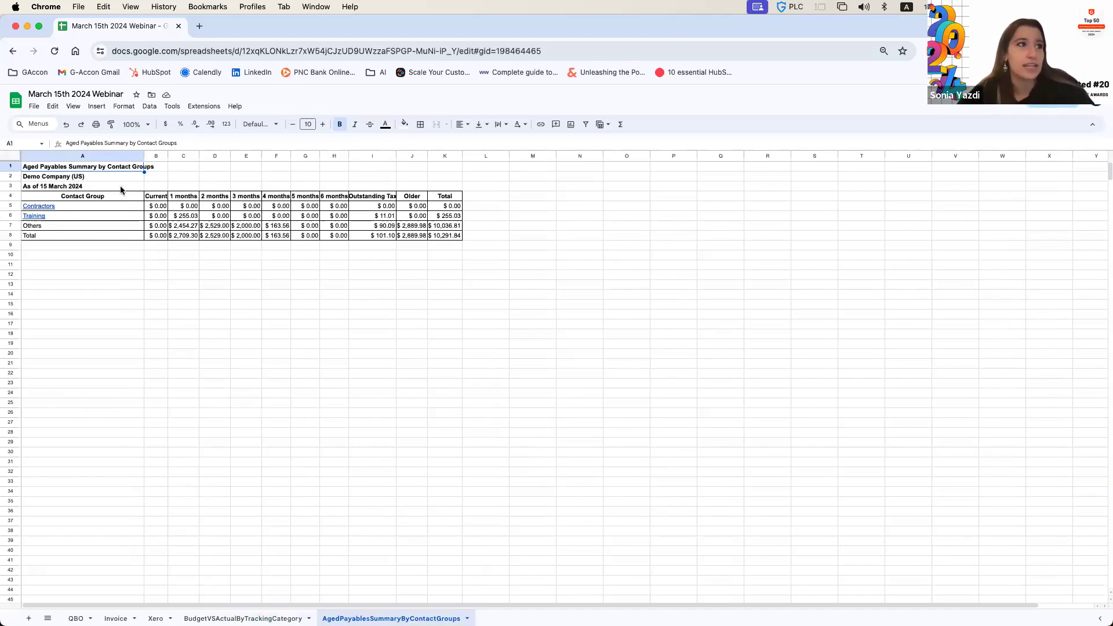
- Open a Xero custom report template set to Aged Receivables Detail in the Customer Currency
click(203, 106)
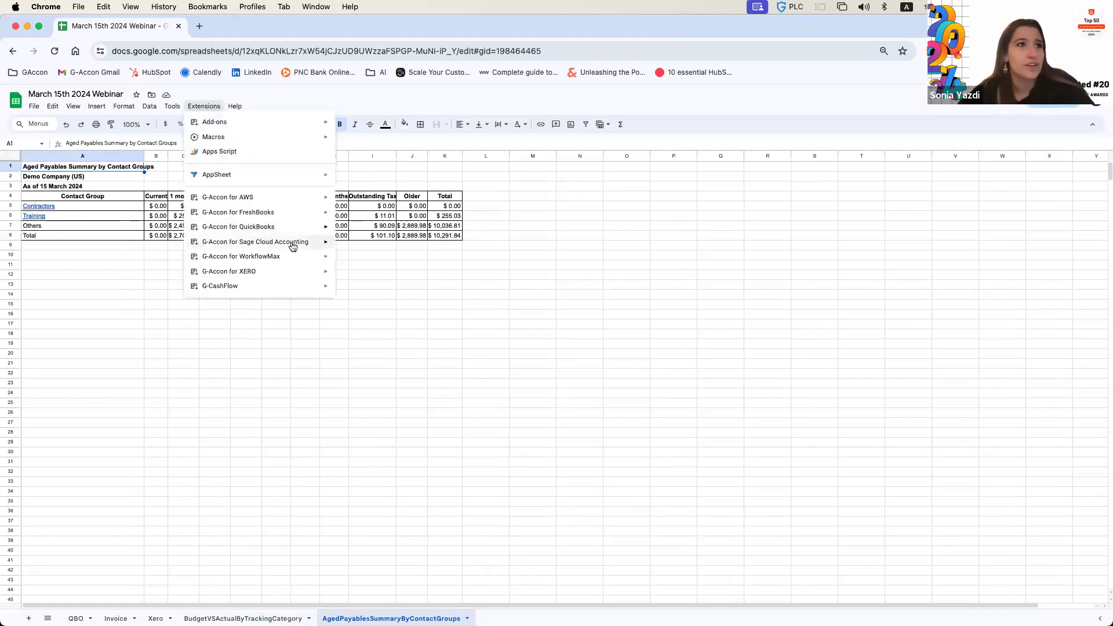
mouse_move(276, 272)
mouse_move(384, 379)
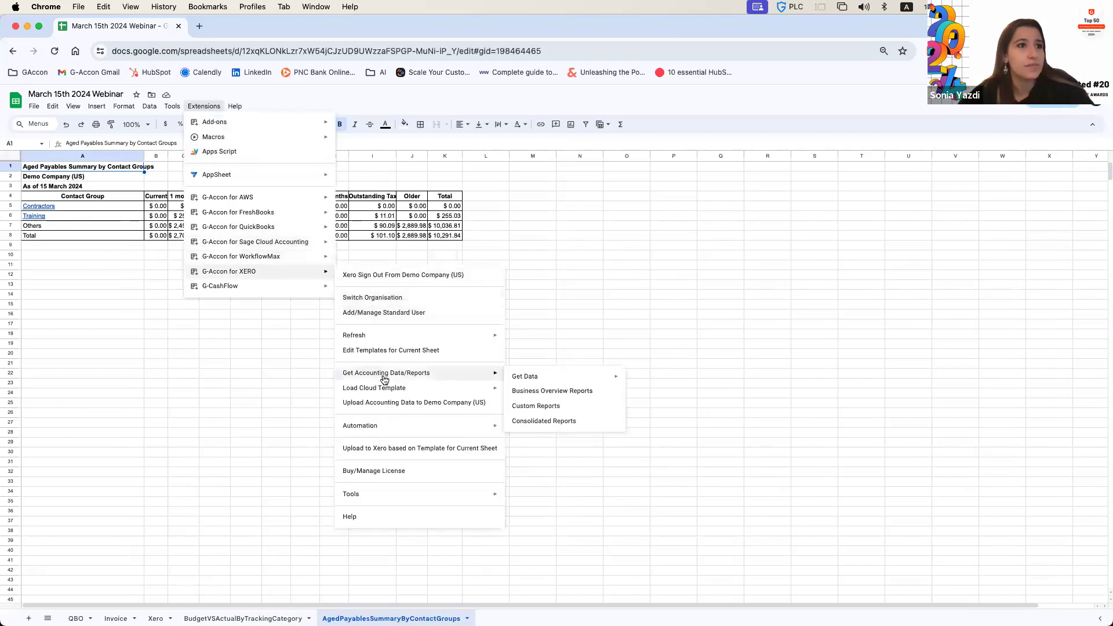
click(545, 406)
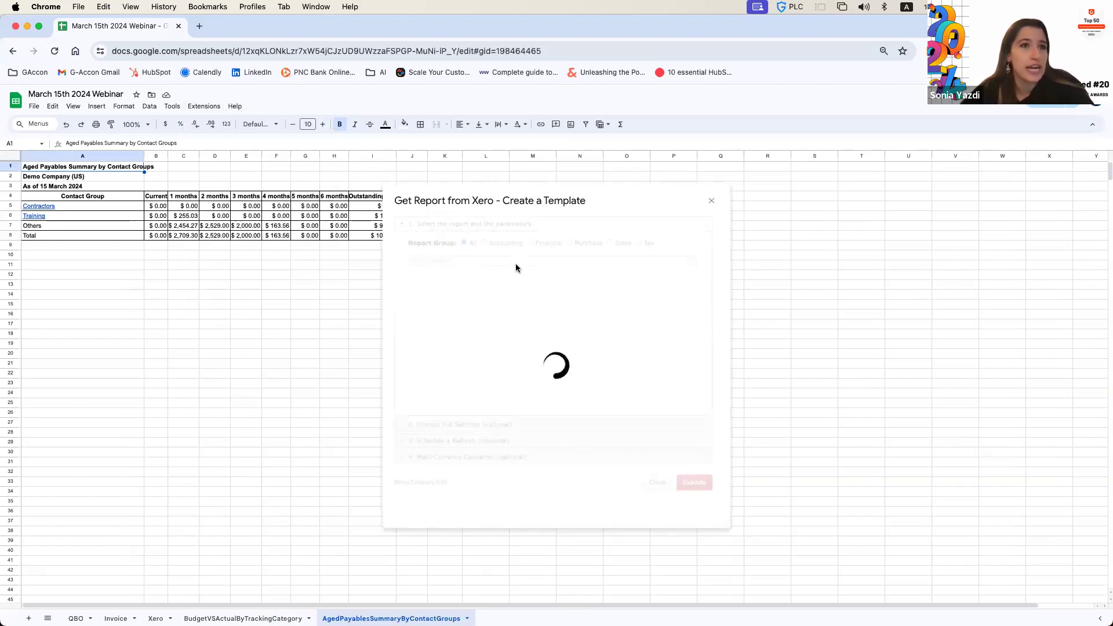
click(692, 262)
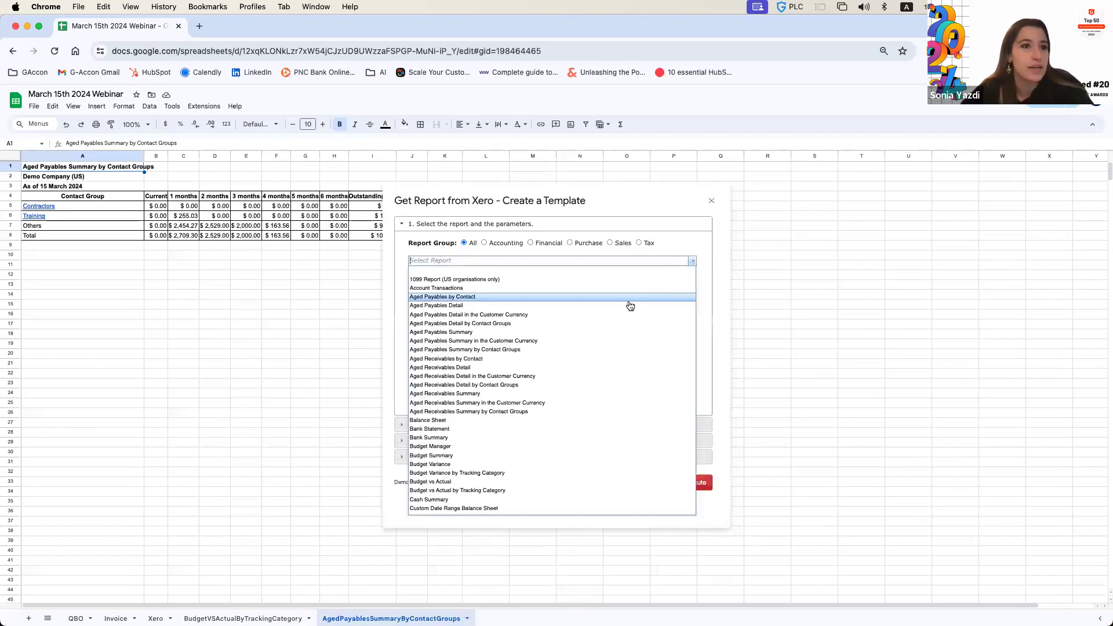
click(556, 381)
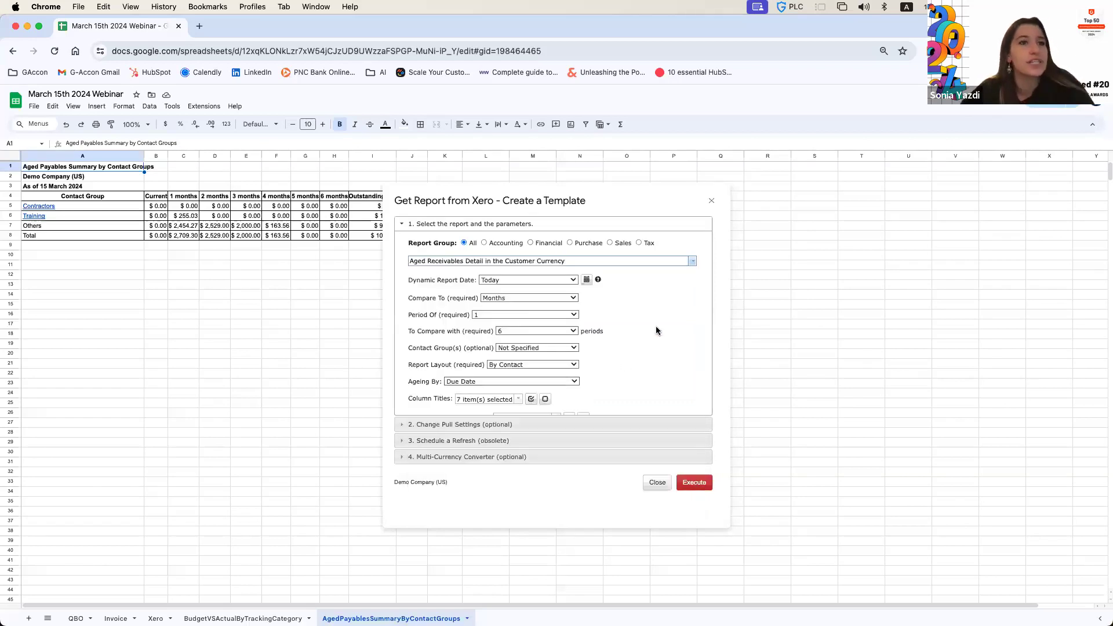
scroll(656, 325, down, 2)
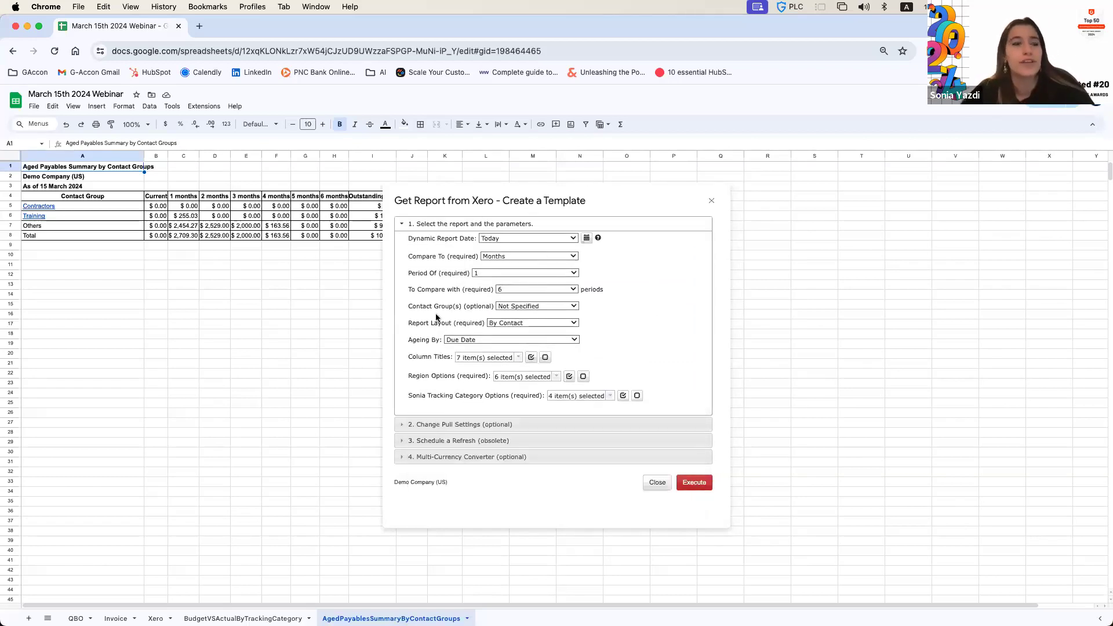
- Enter 'Aged Receivables Detail in Customer Currency' as the template name under pull settings
click(536, 424)
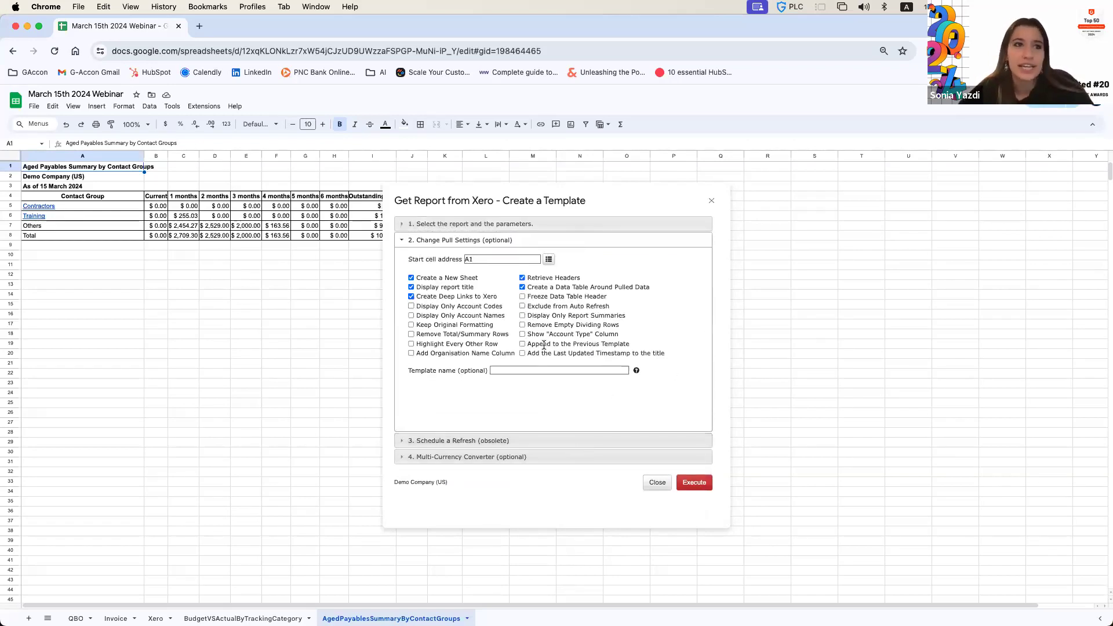
click(525, 371)
text(A)
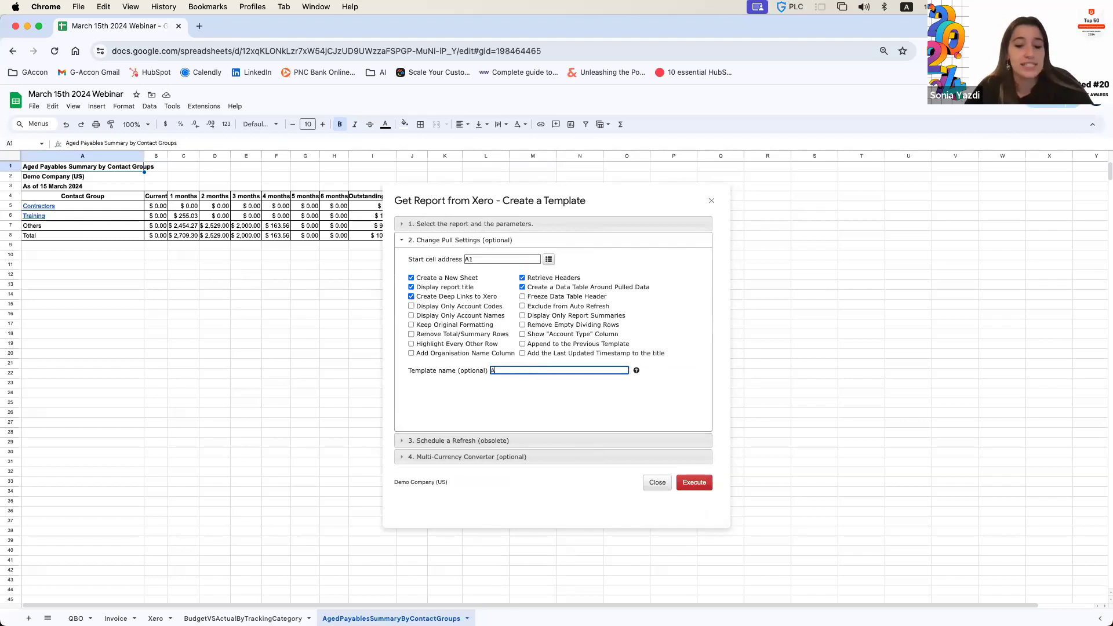
text(ged Receivables Detail in Customer C)
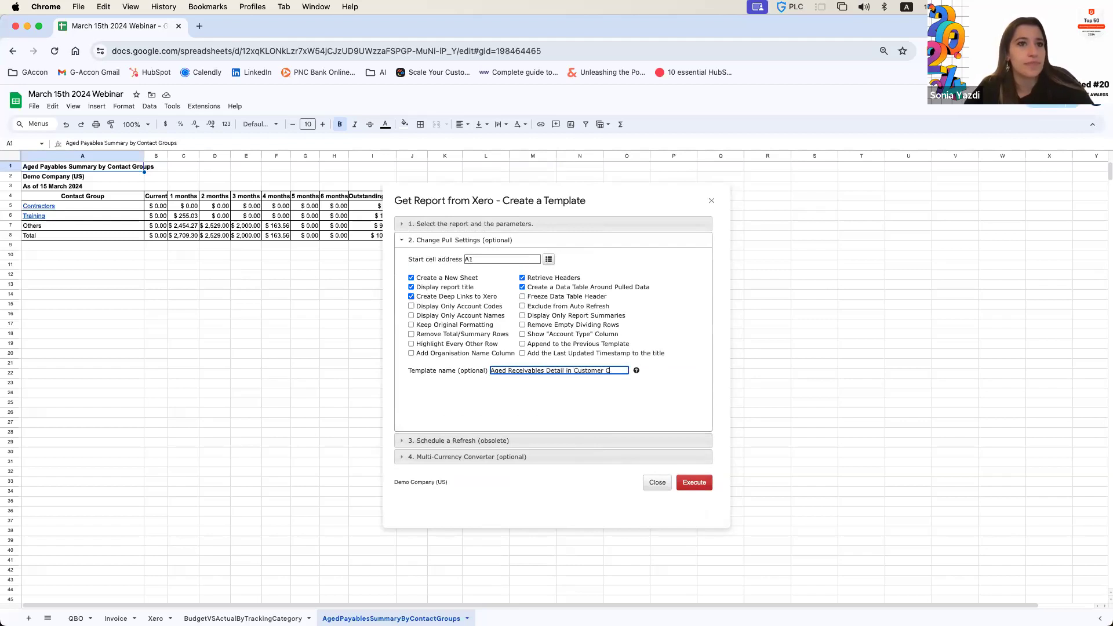
text(urrency)
- Execute the template to create the AgedReceivablesDetailInCustomerCurrency sheet totalling 8,382.05
click(539, 403)
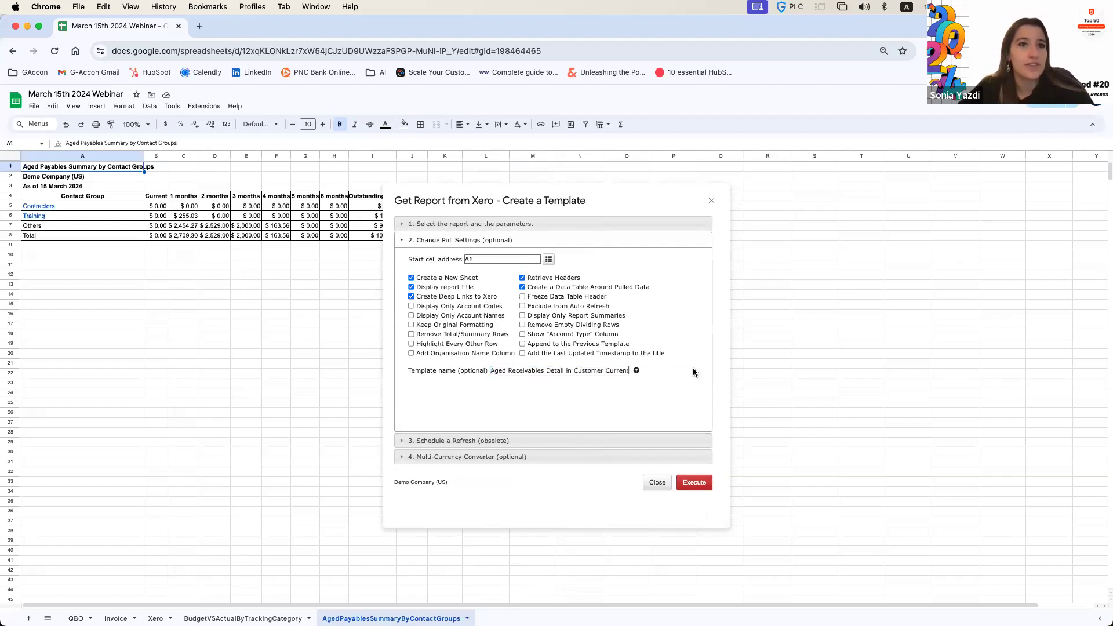
click(699, 487)
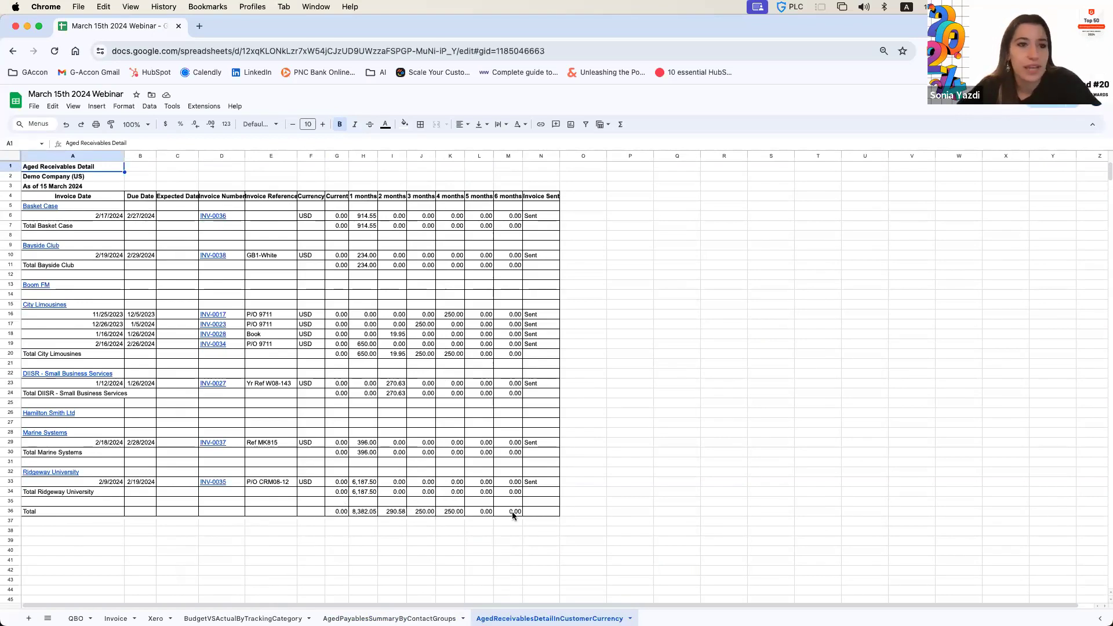
click(639, 367)
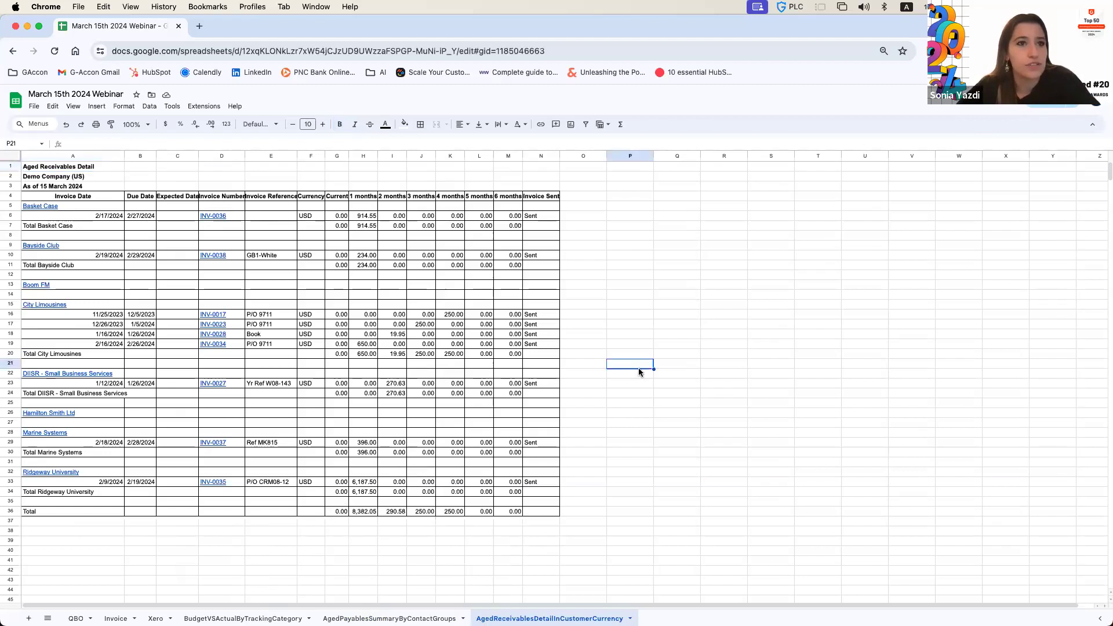
- Advance the slides to the QuickBooks reports slide, then return to the empty QBO sheet
key(super+Tab)
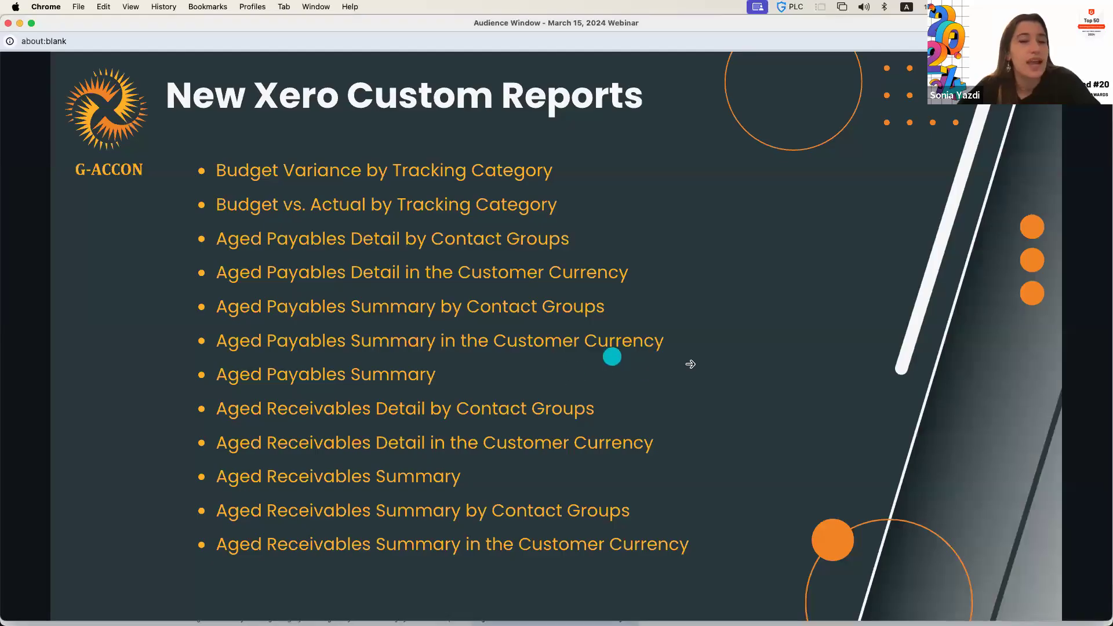
click(796, 358)
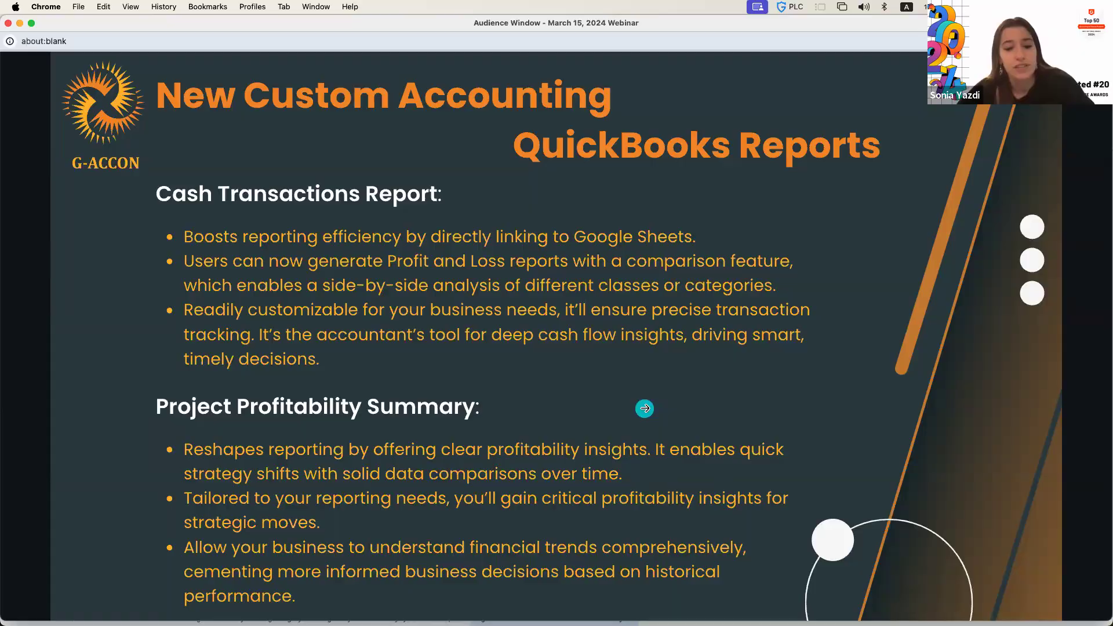
key(super+Tab)
click(75, 618)
click(73, 344)
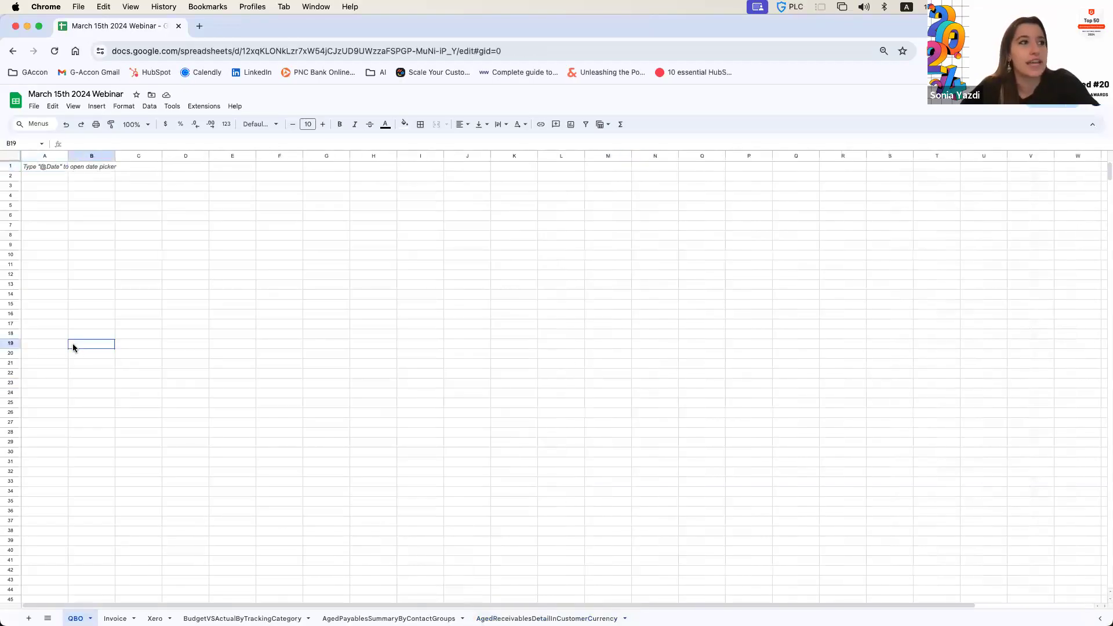
- From cell A3 on QBO, start a QuickBooks custom report template for Cash Transactions
click(37, 185)
click(204, 106)
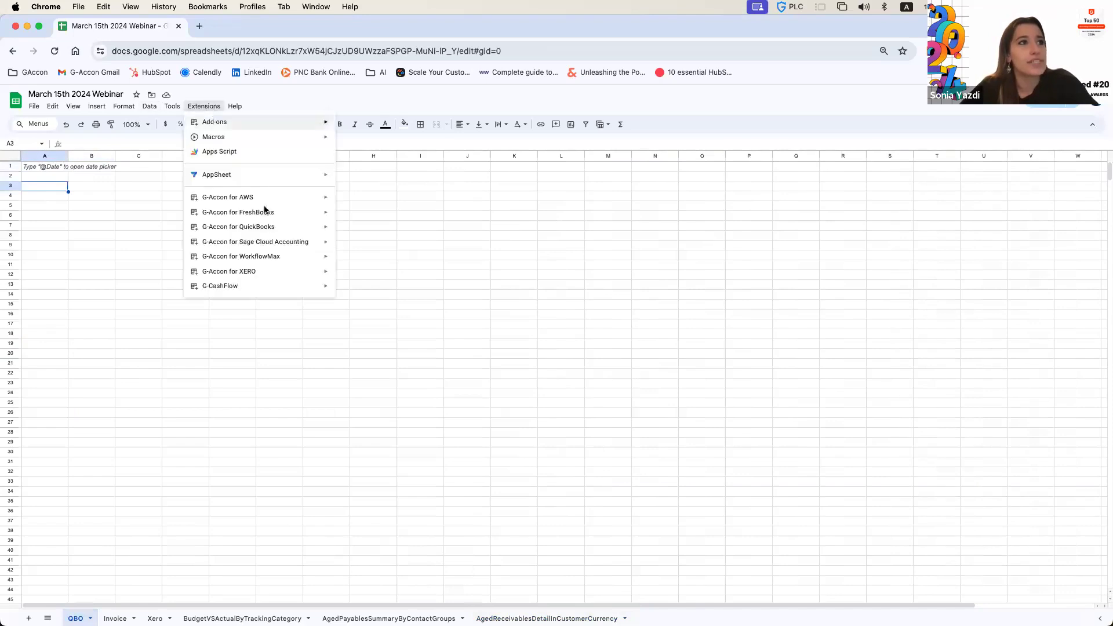
mouse_move(265, 226)
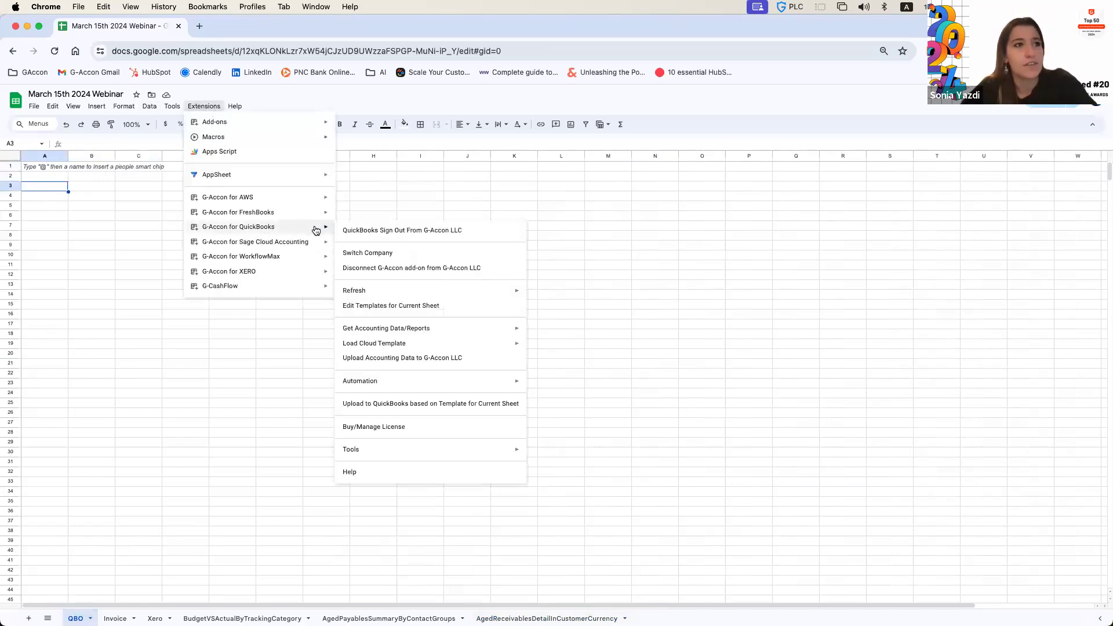
mouse_move(377, 329)
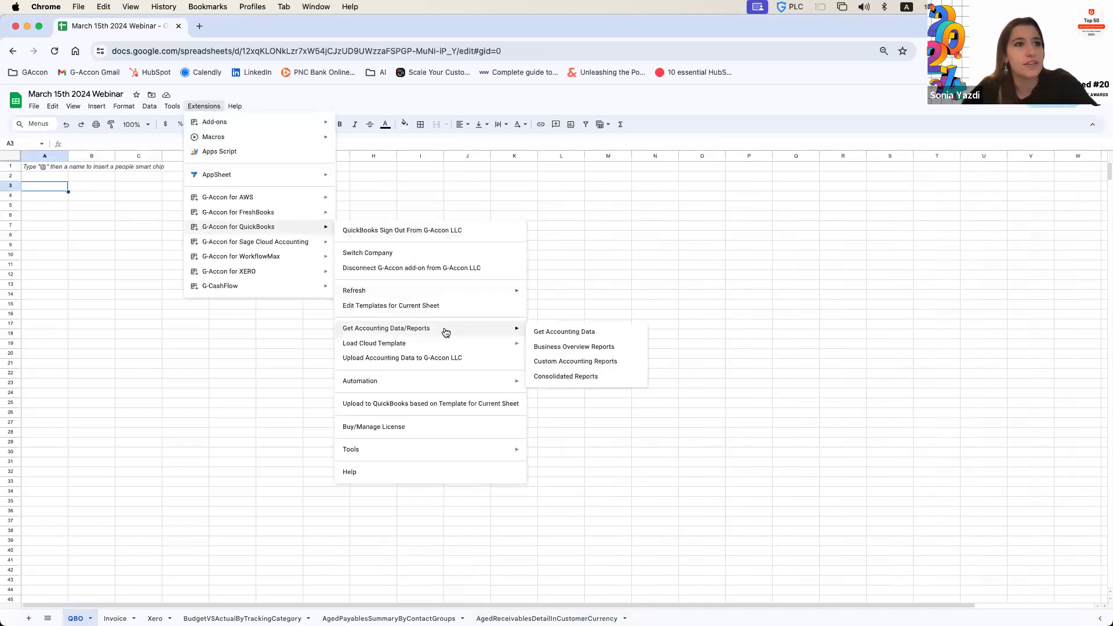
click(549, 362)
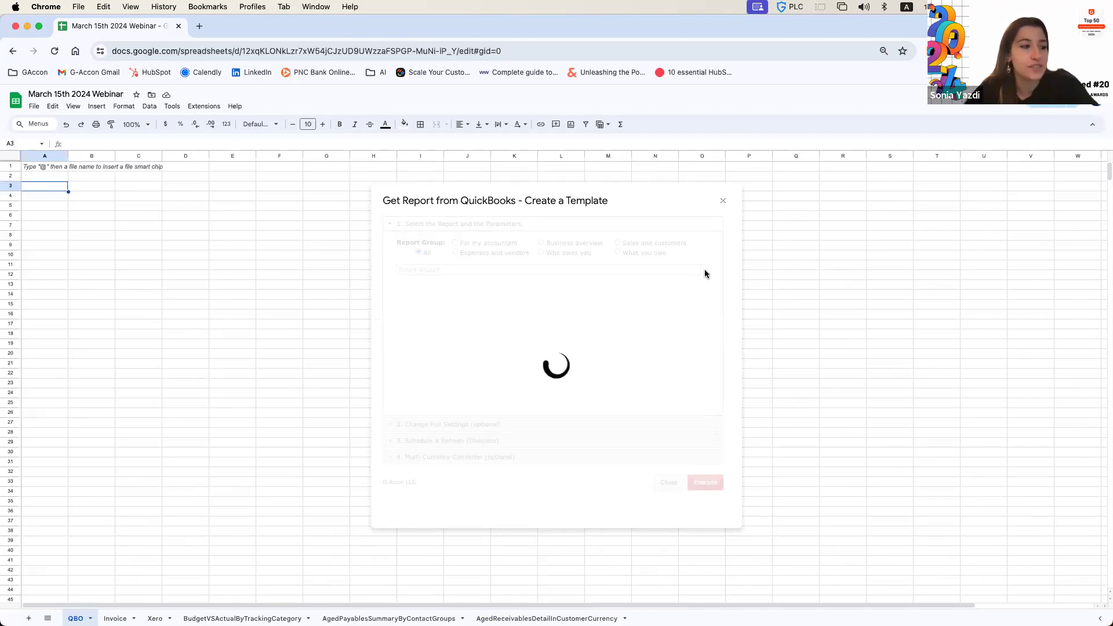
click(704, 271)
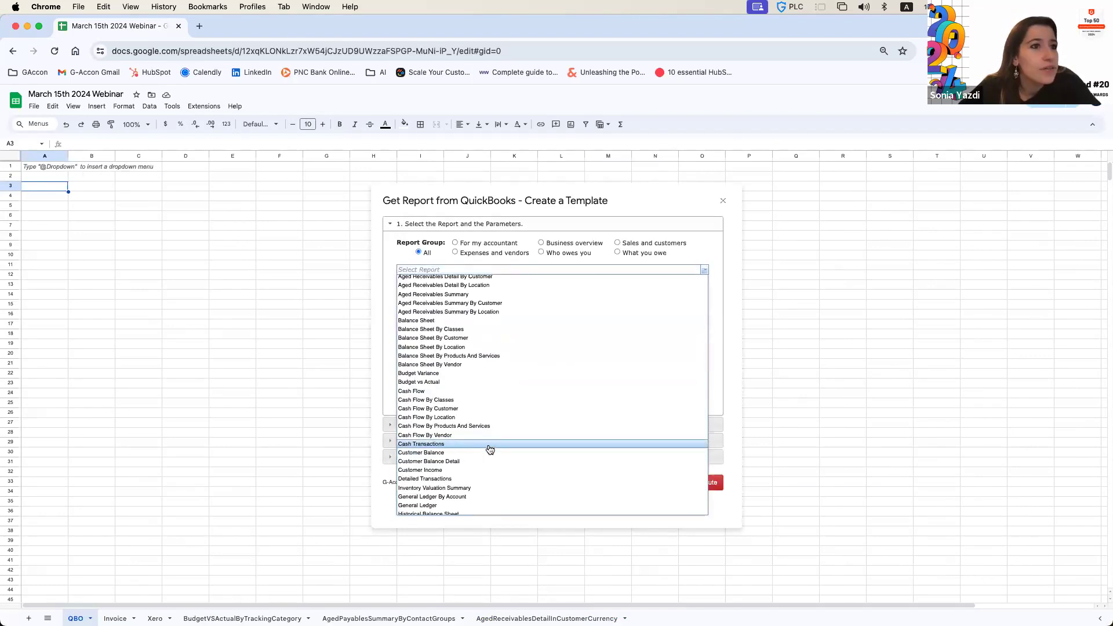
click(489, 450)
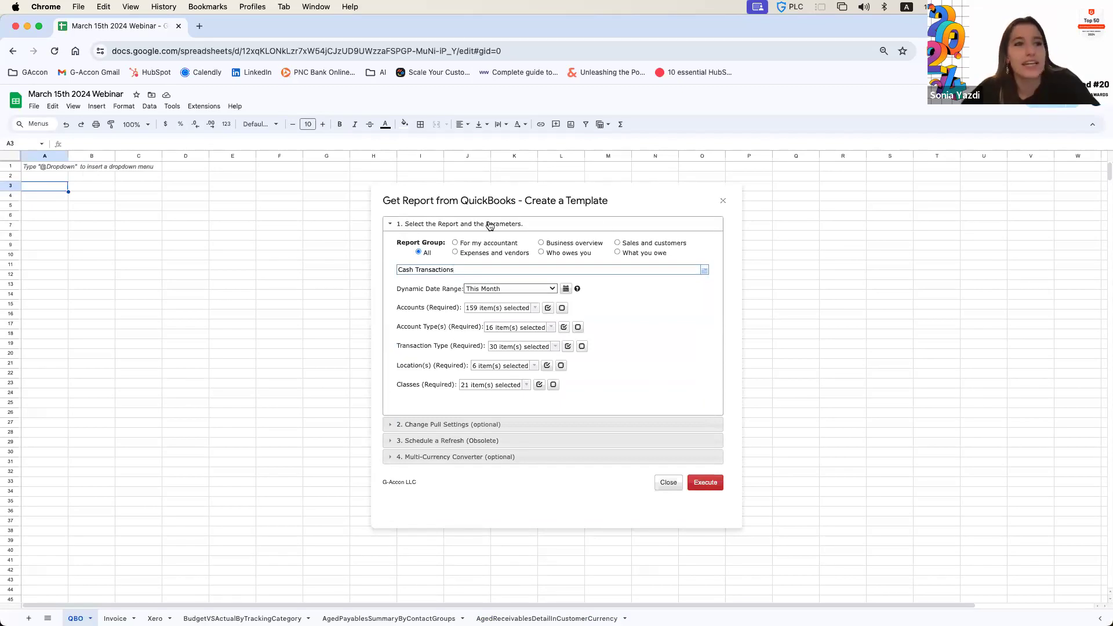
- Try deselecting and picking accounts, ending with all 159 accounts selected, and show pull settings
click(536, 309)
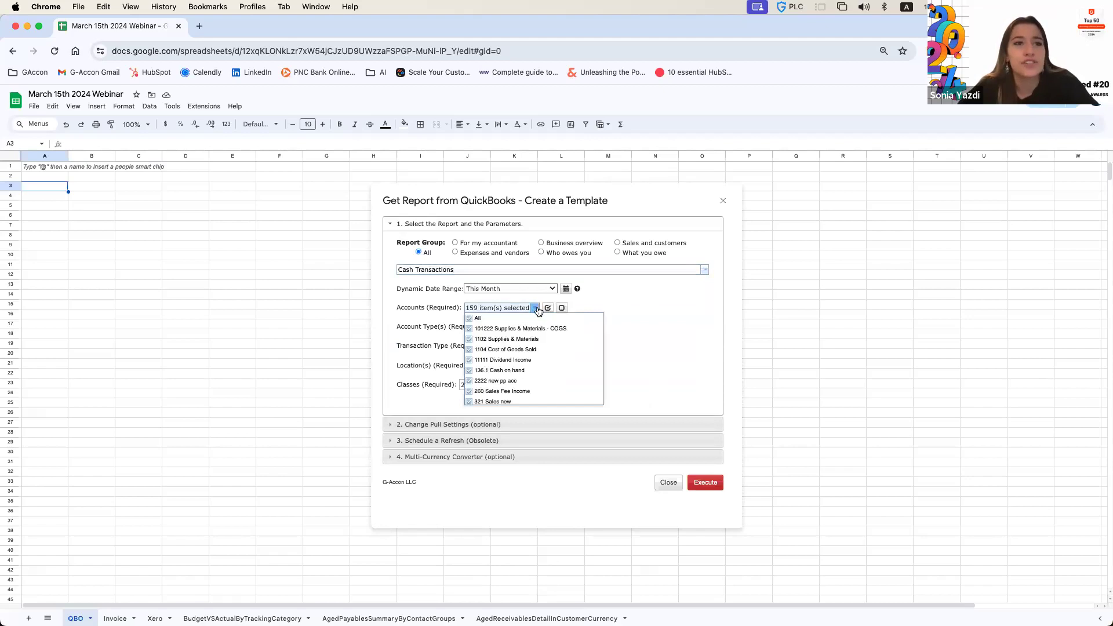
click(538, 311)
click(536, 310)
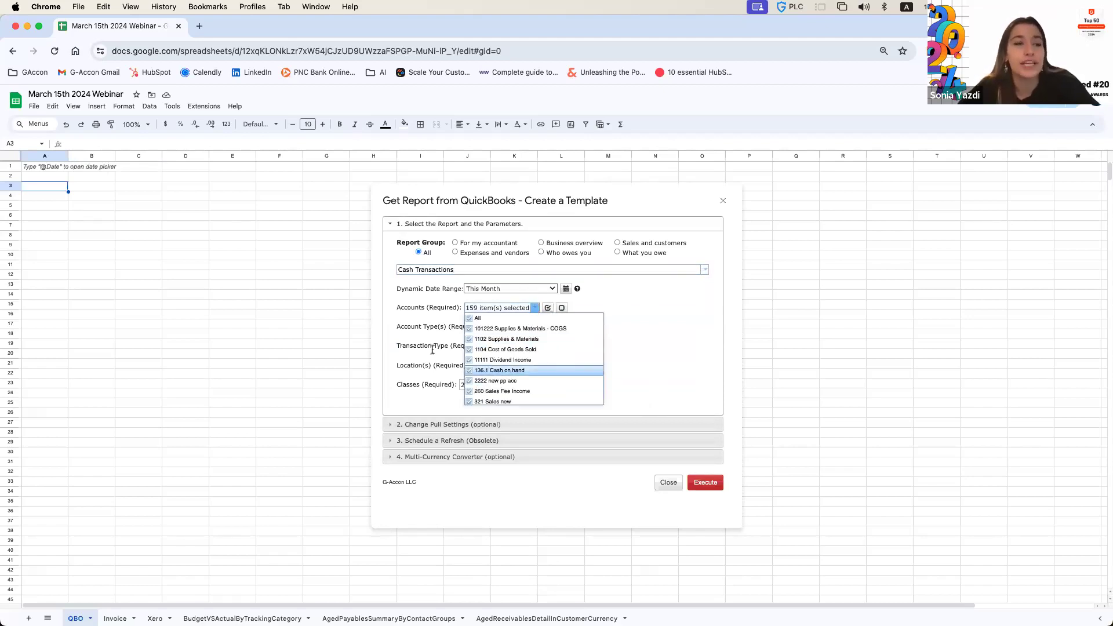
click(561, 307)
click(526, 312)
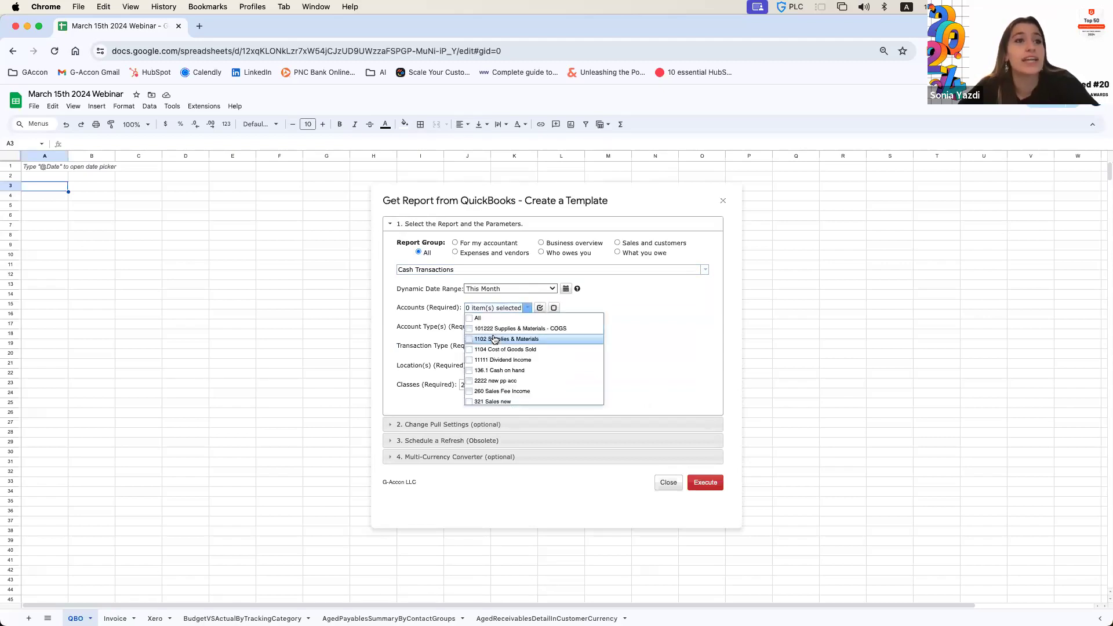
click(493, 349)
click(495, 360)
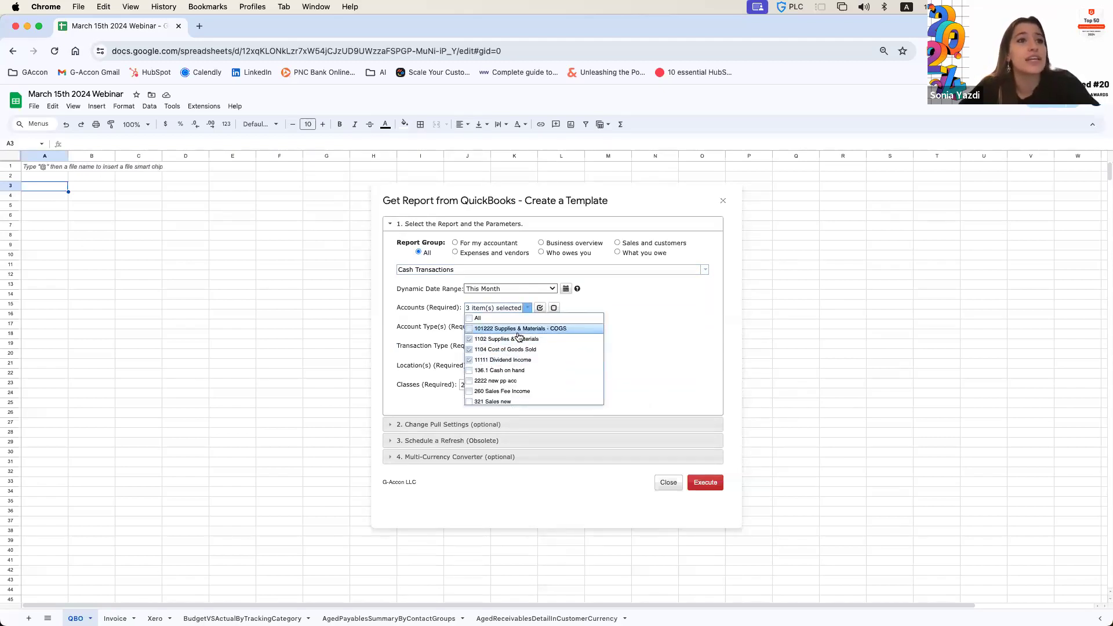
click(539, 307)
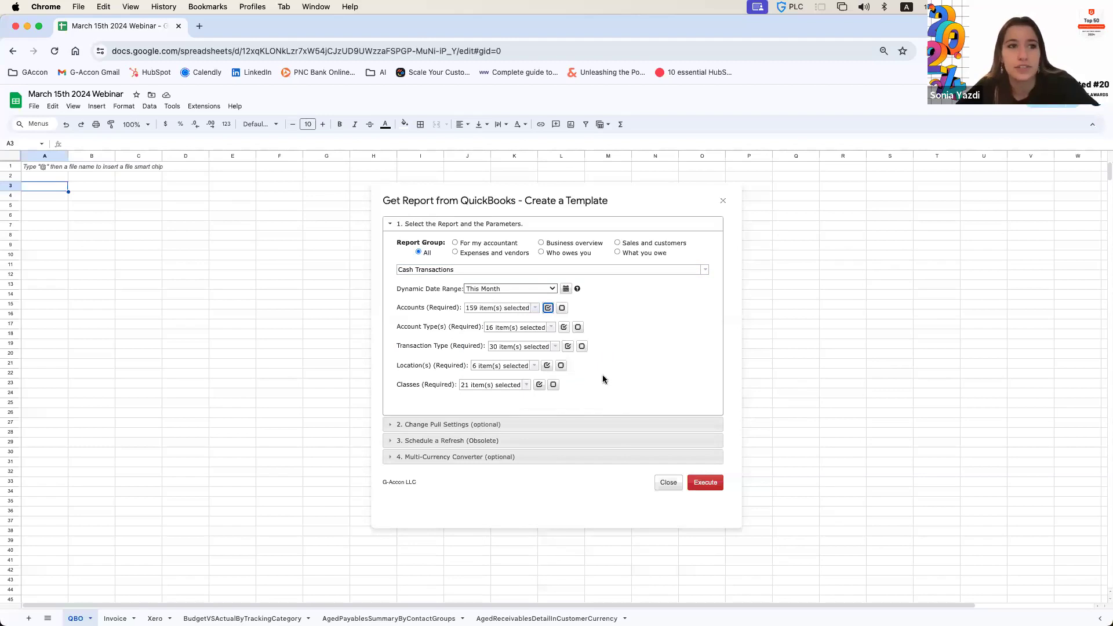
click(524, 429)
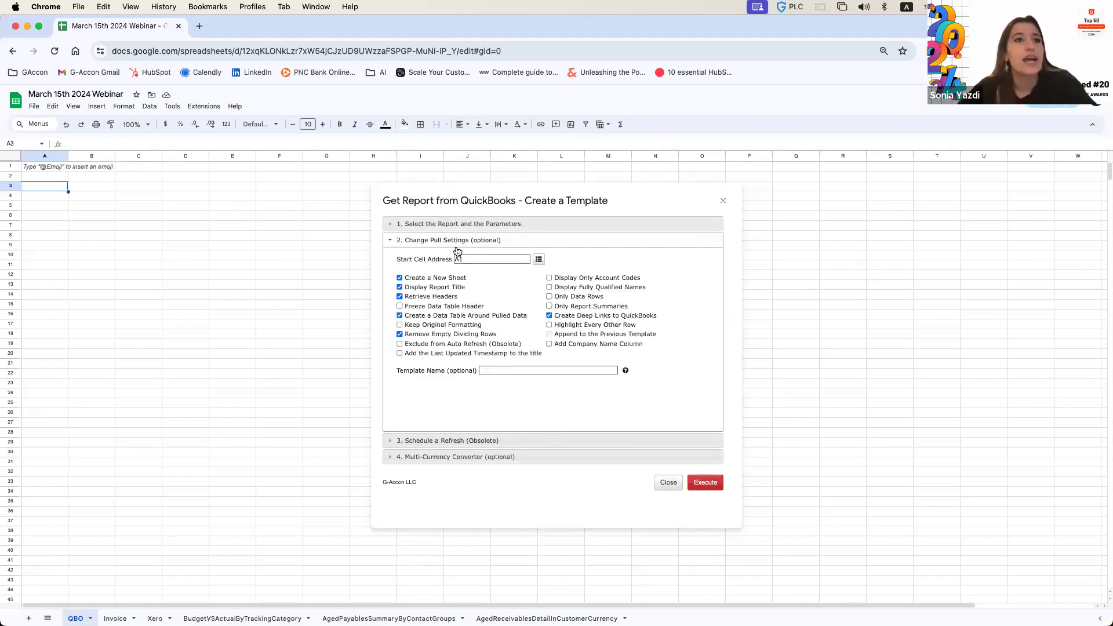
- Name the template 'Cash Transactio' and pull the March 2024 Cash Transactions into a new sheet
click(530, 372)
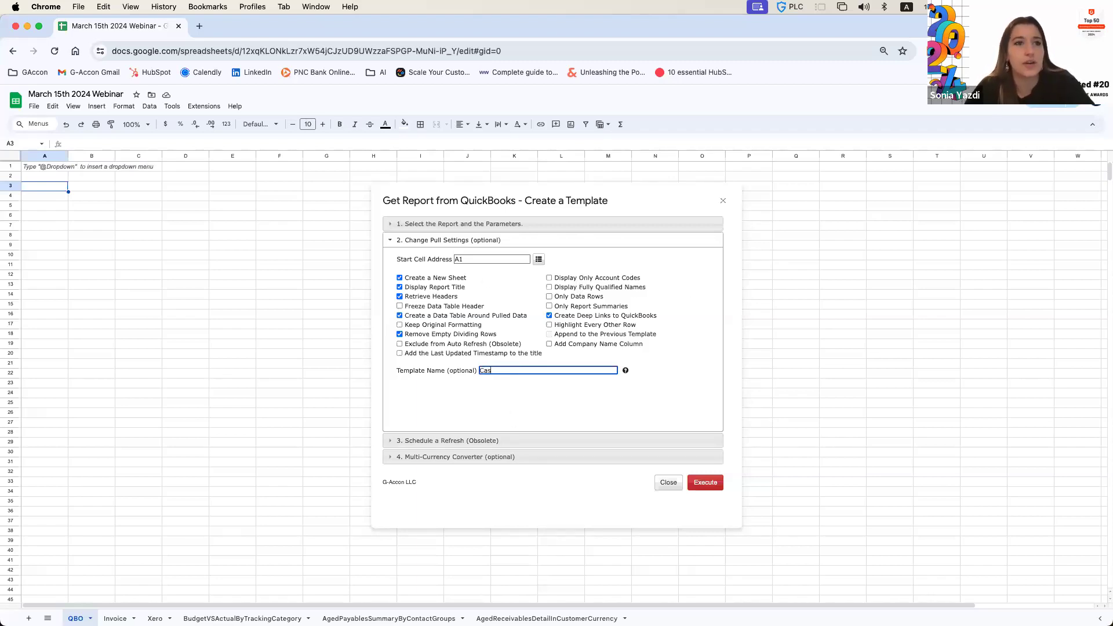
text(Cash Transactions)
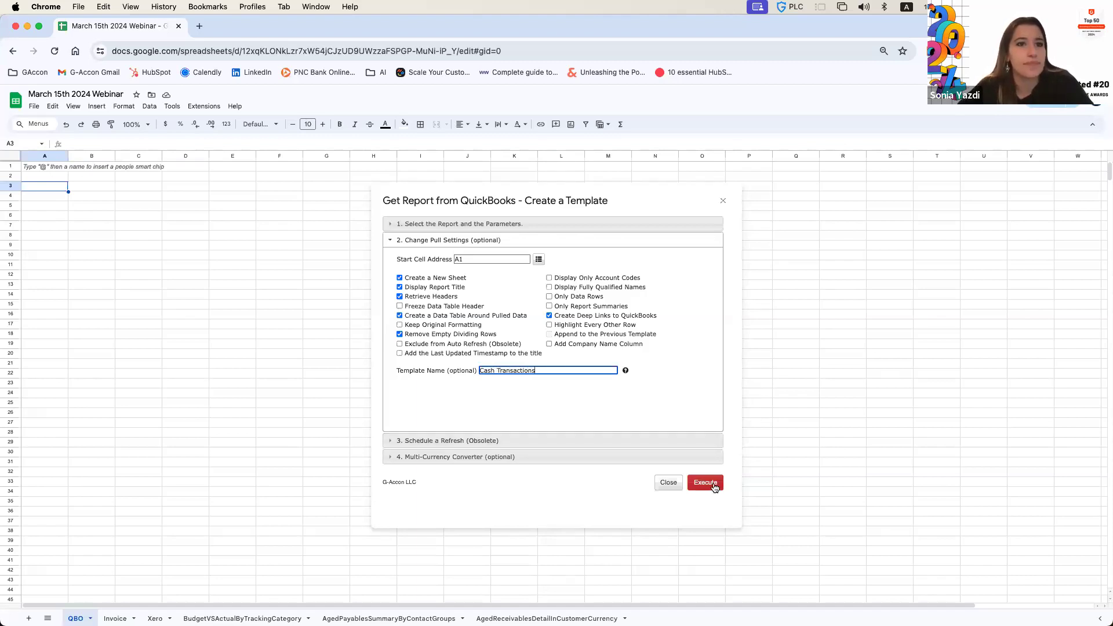
click(712, 483)
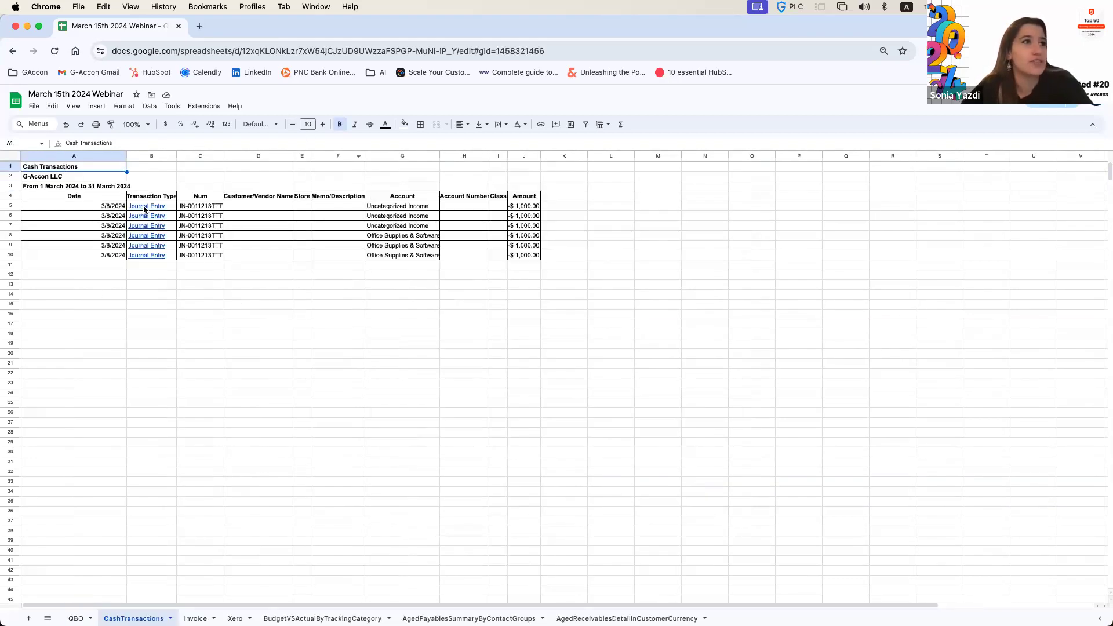
mouse_move(145, 212)
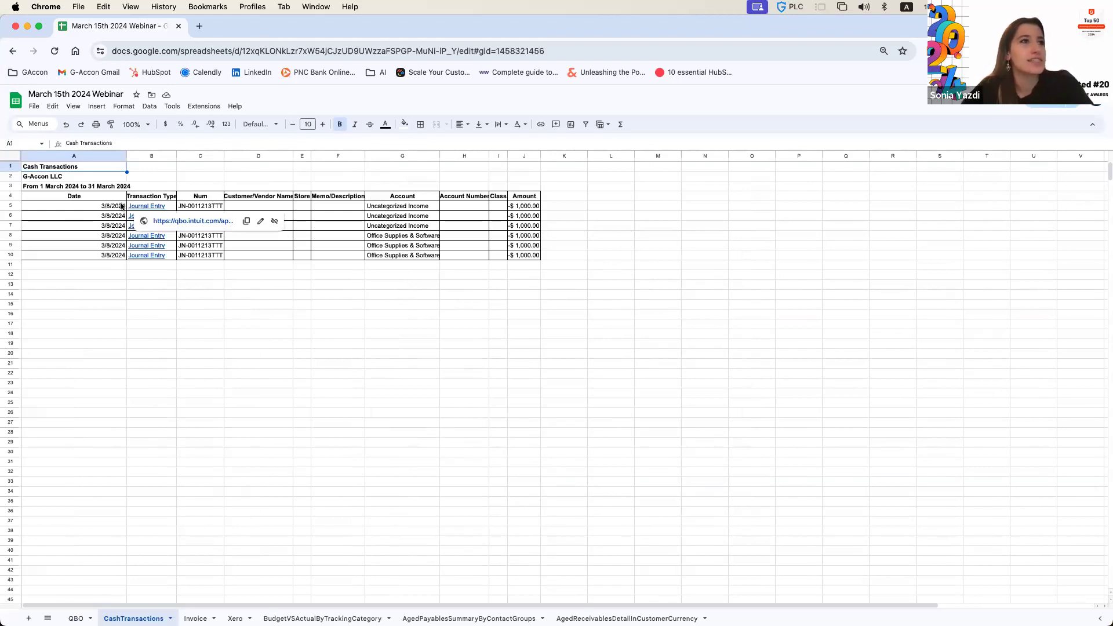
click(207, 285)
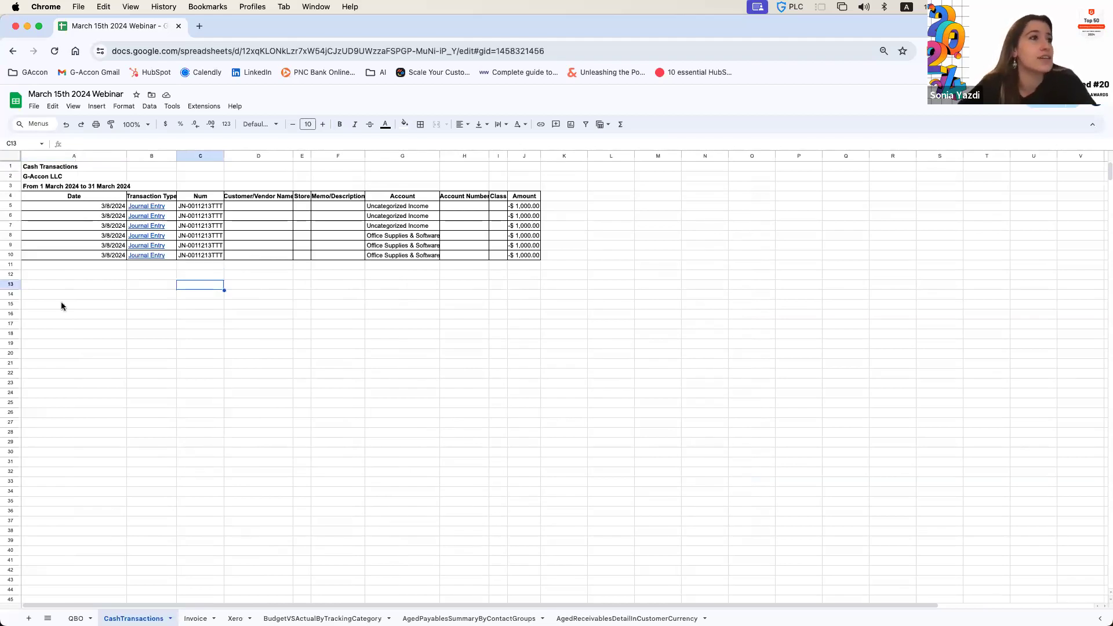
click(203, 106)
- Choose Project Profitability Summary in the QuickBooks report builder and execute it into a new sheet
mouse_move(251, 228)
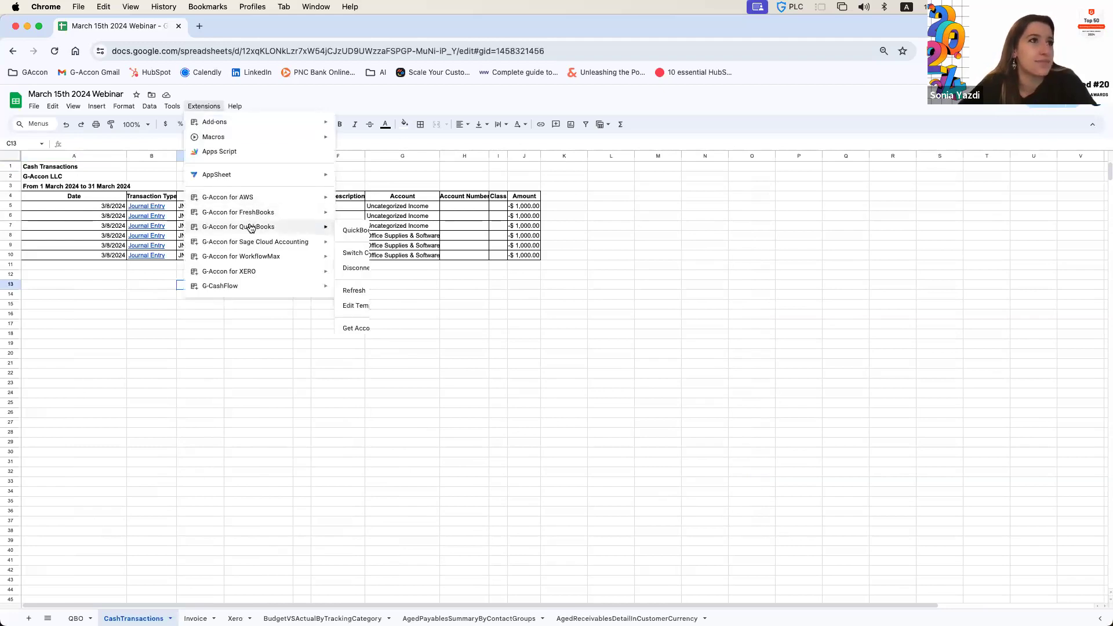
mouse_move(442, 335)
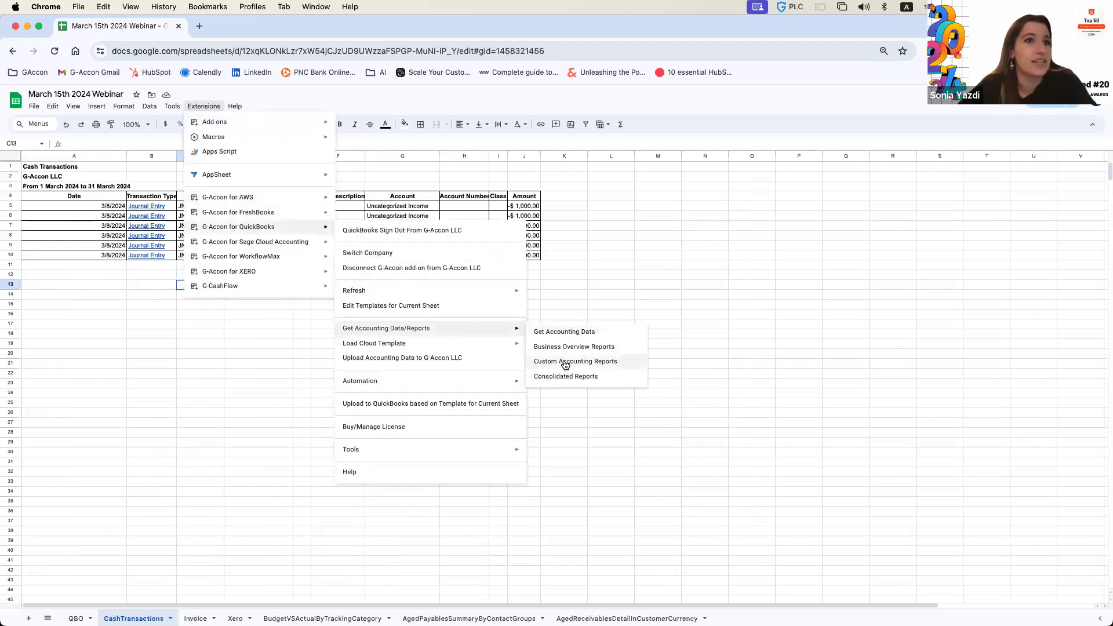
click(565, 363)
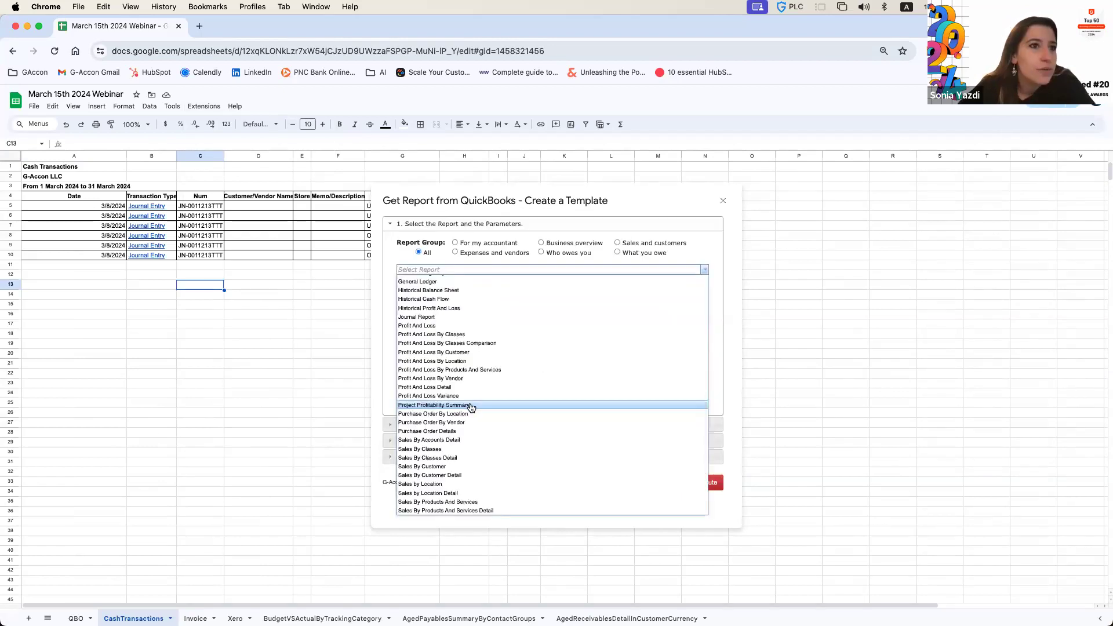
click(603, 393)
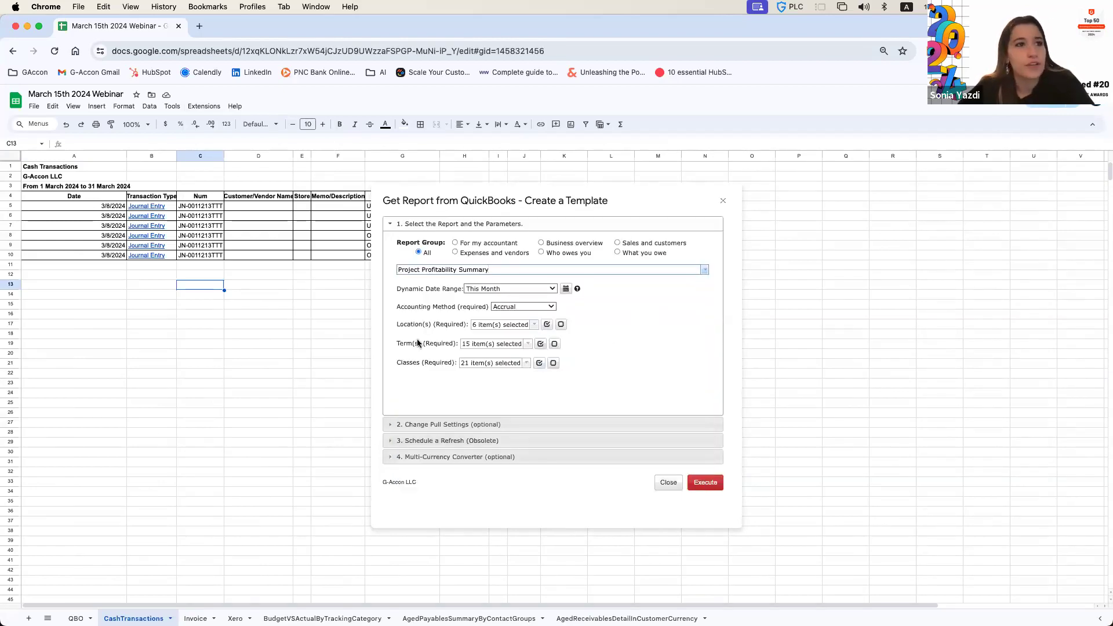
click(462, 425)
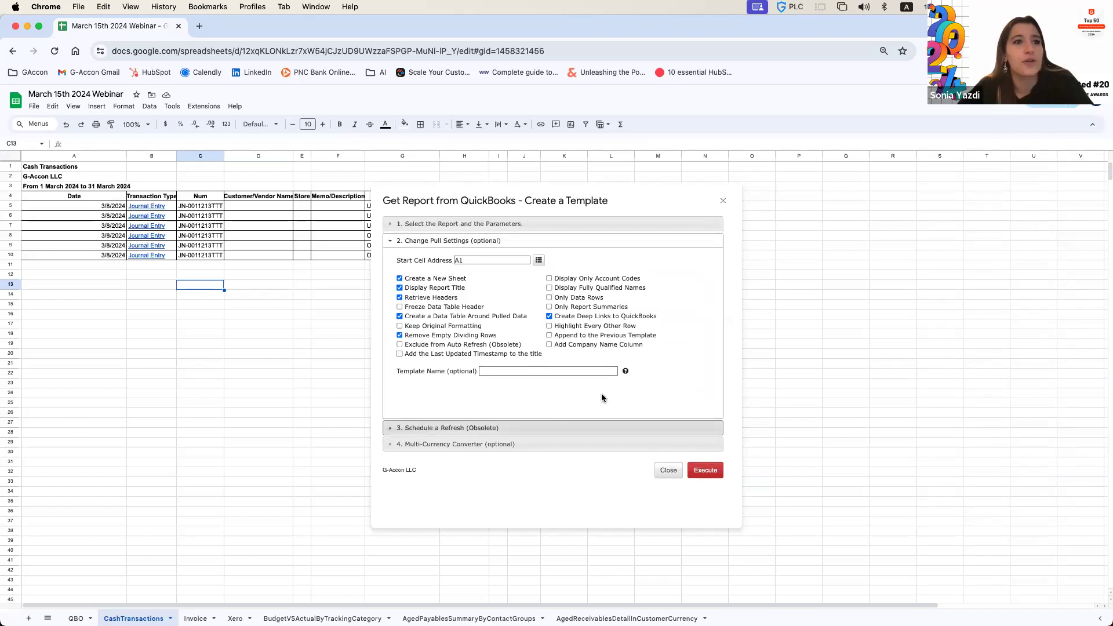
click(492, 370)
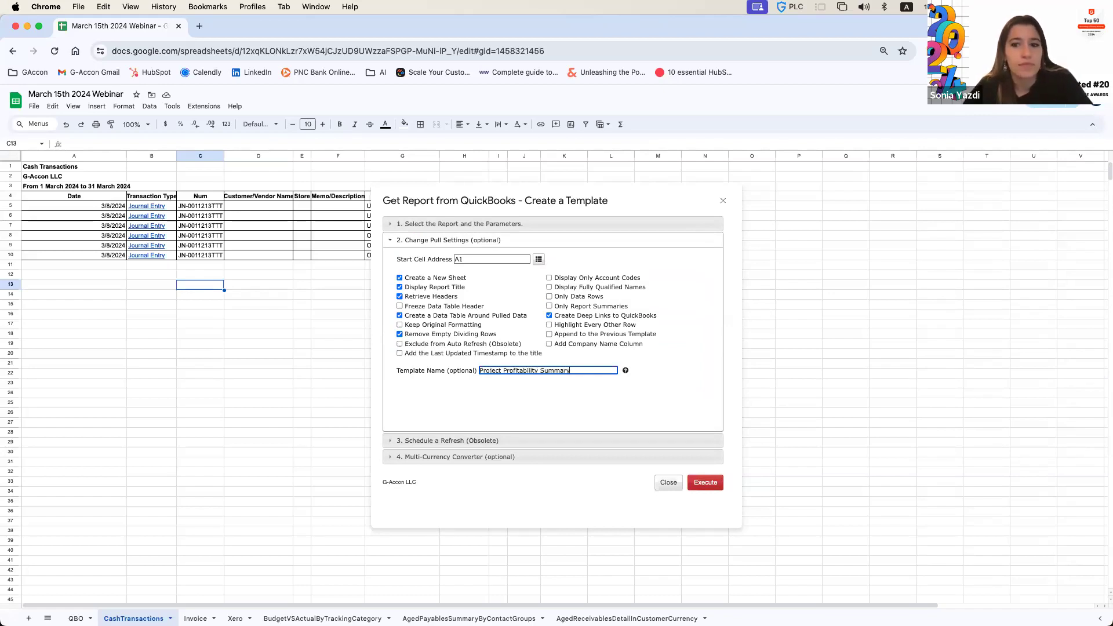
click(703, 485)
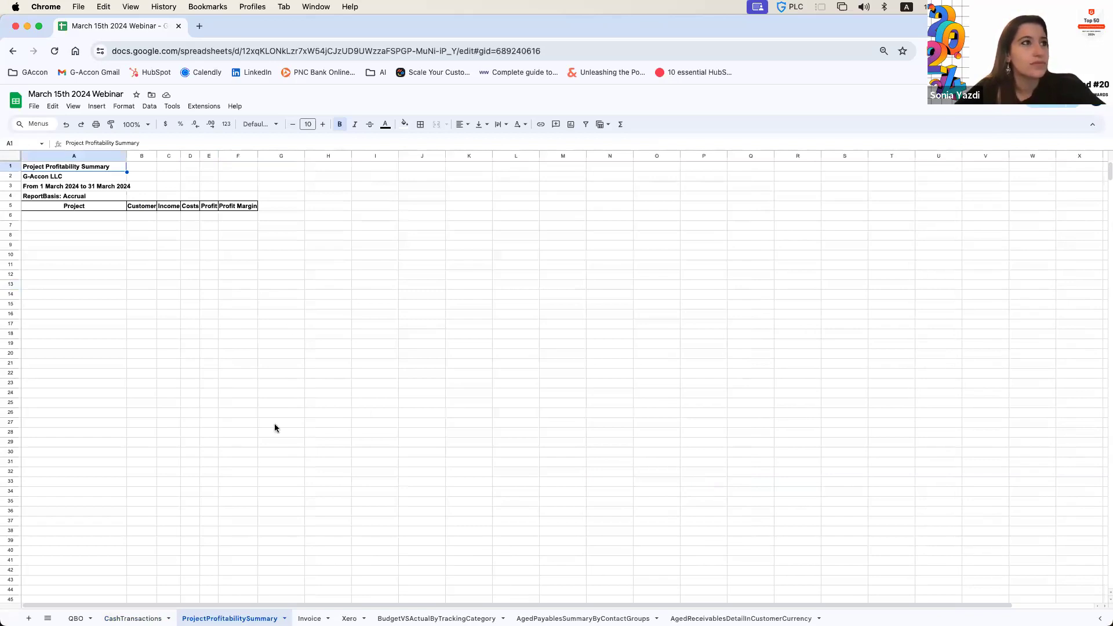
- Check the report headers, then open G-Accon's Edit Templates for this sheet
click(301, 273)
click(76, 208)
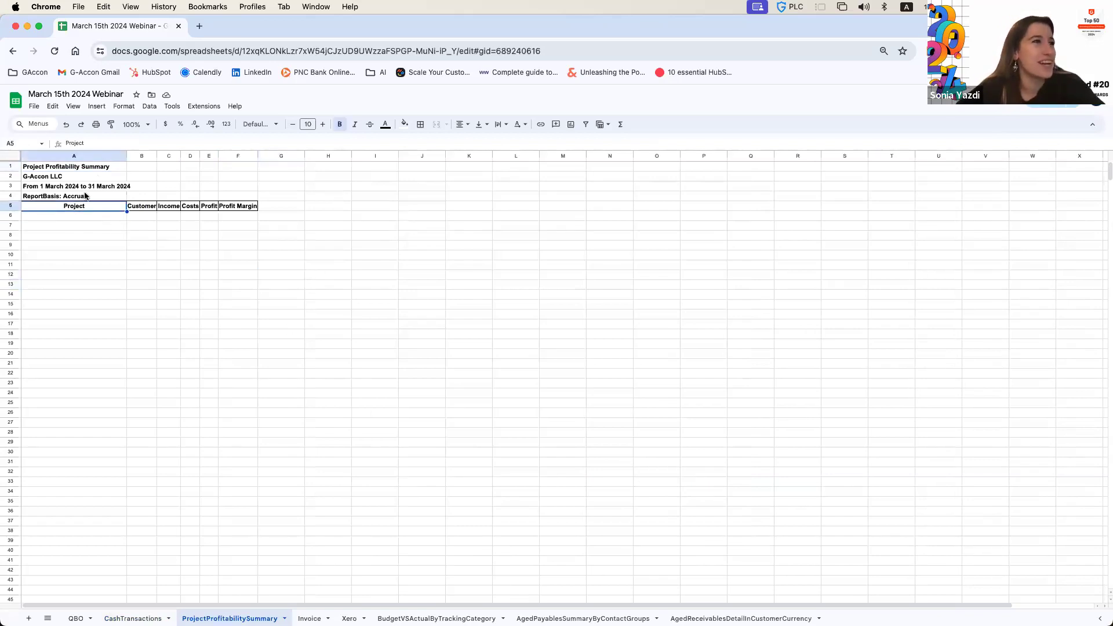
click(80, 168)
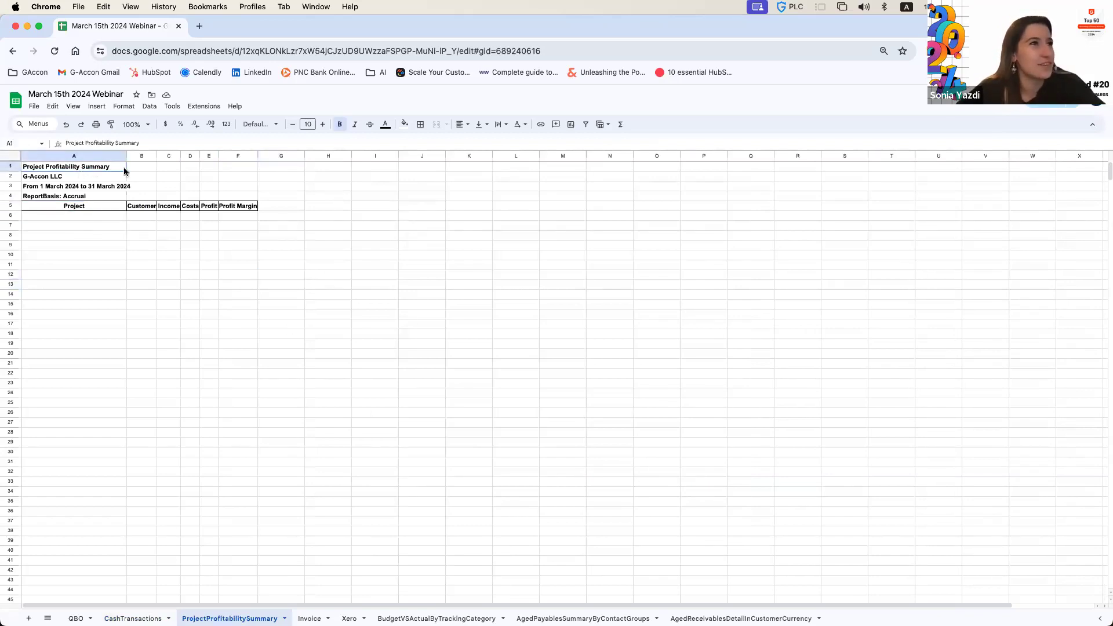
click(212, 108)
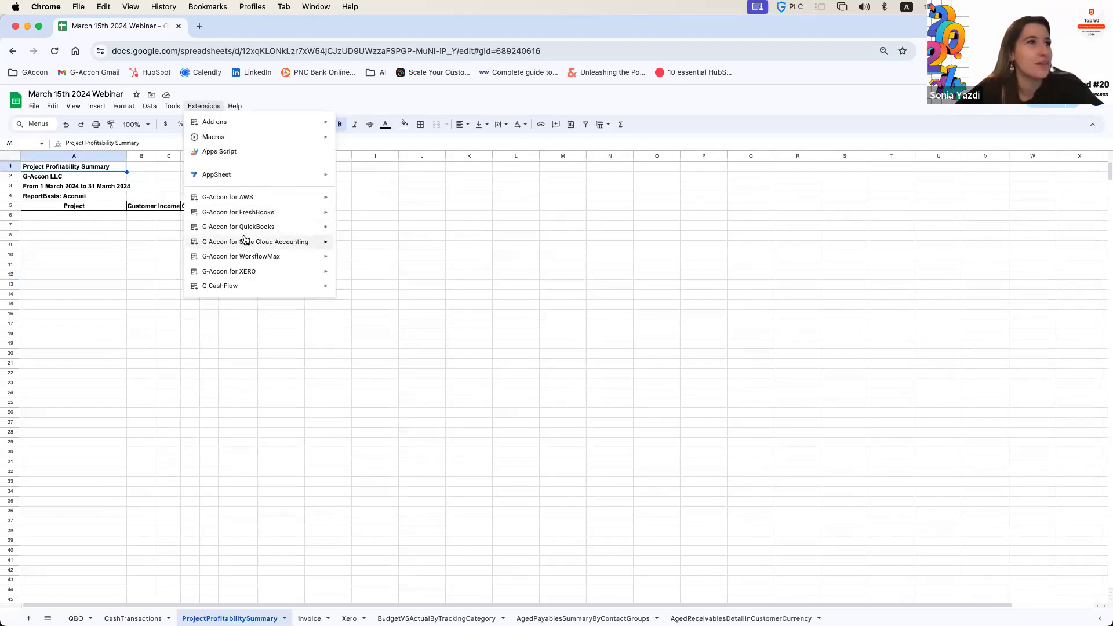
mouse_move(255, 227)
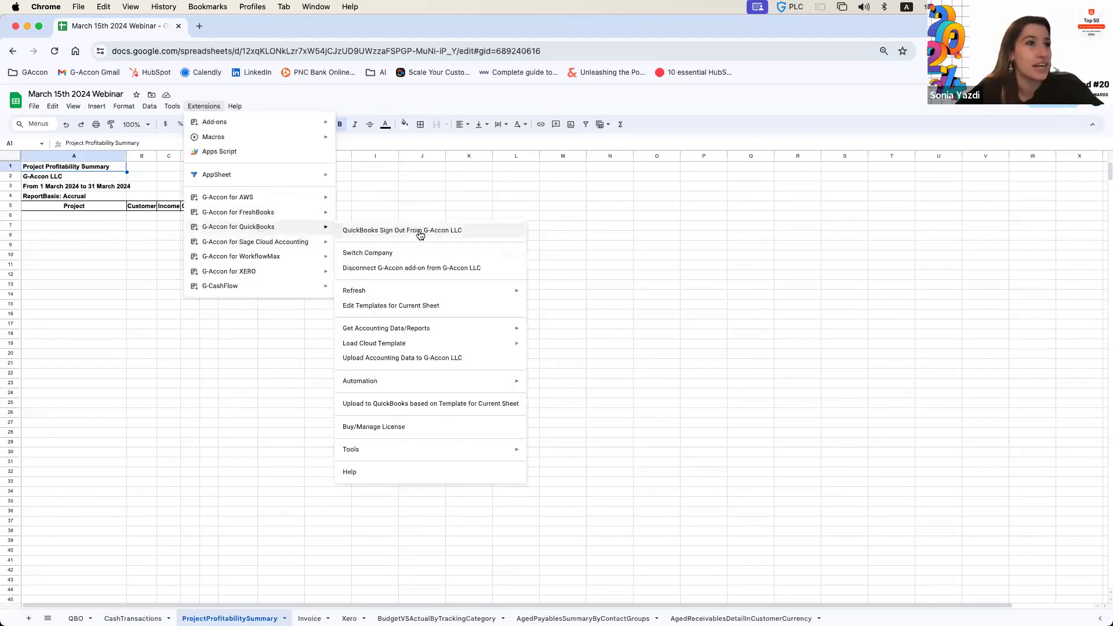
click(375, 307)
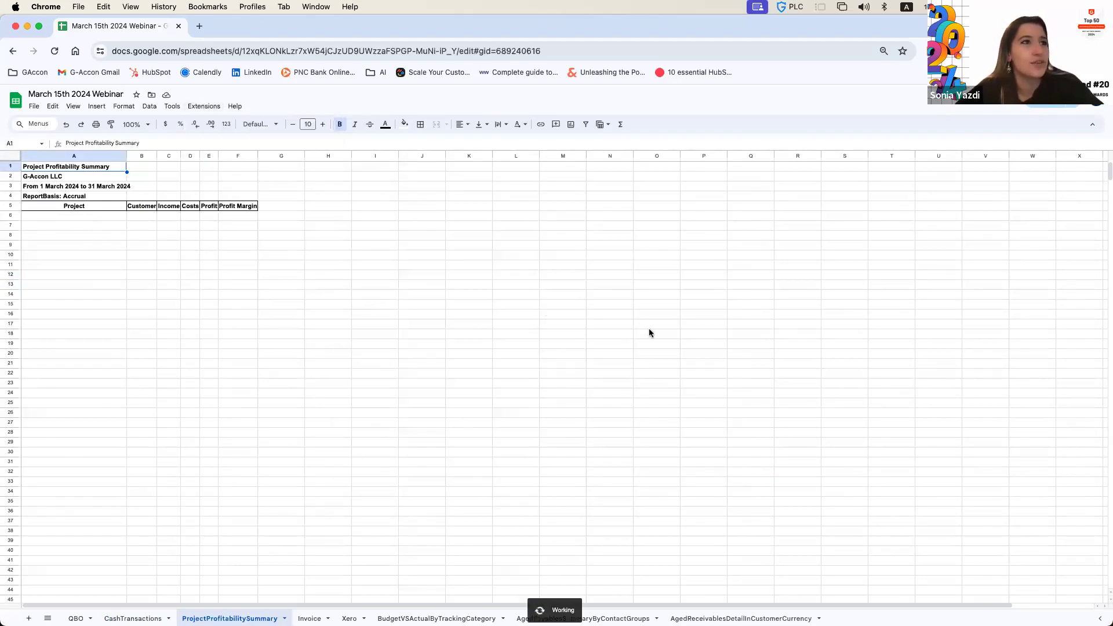
click(206, 105)
mouse_move(255, 227)
click(402, 309)
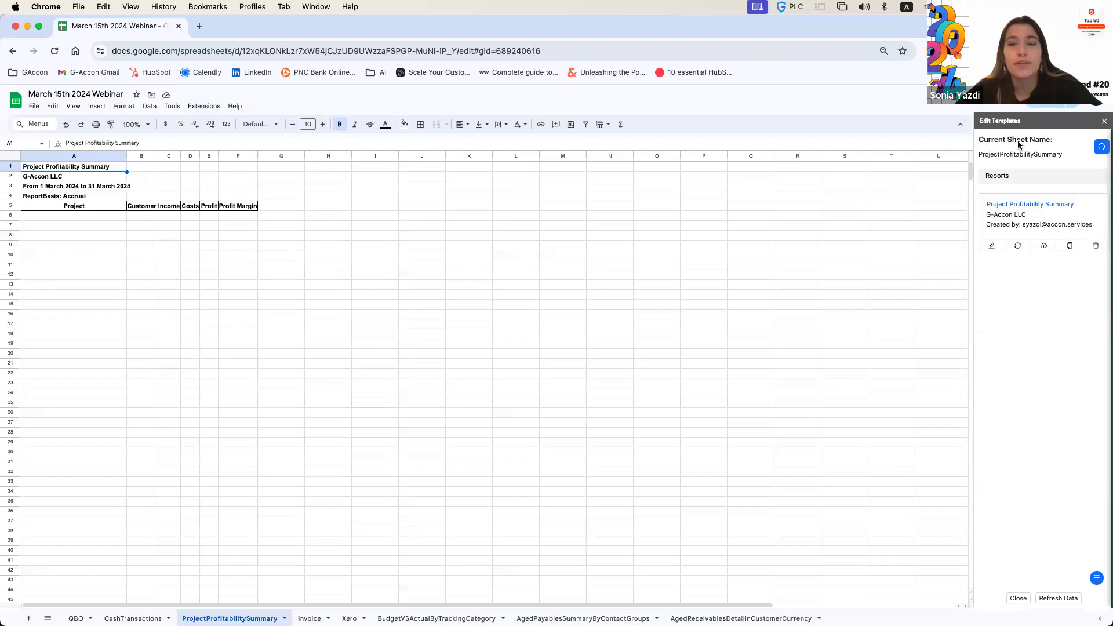
- Set the Project Profitability Summary template's date range to Last Quarter and rerun it
click(992, 247)
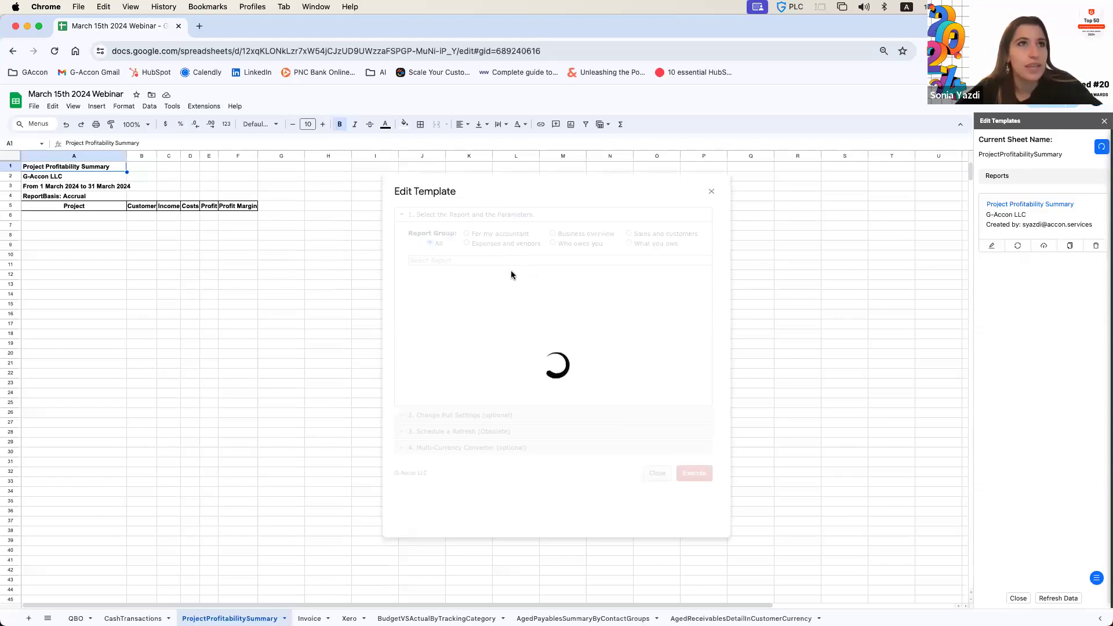
click(552, 262)
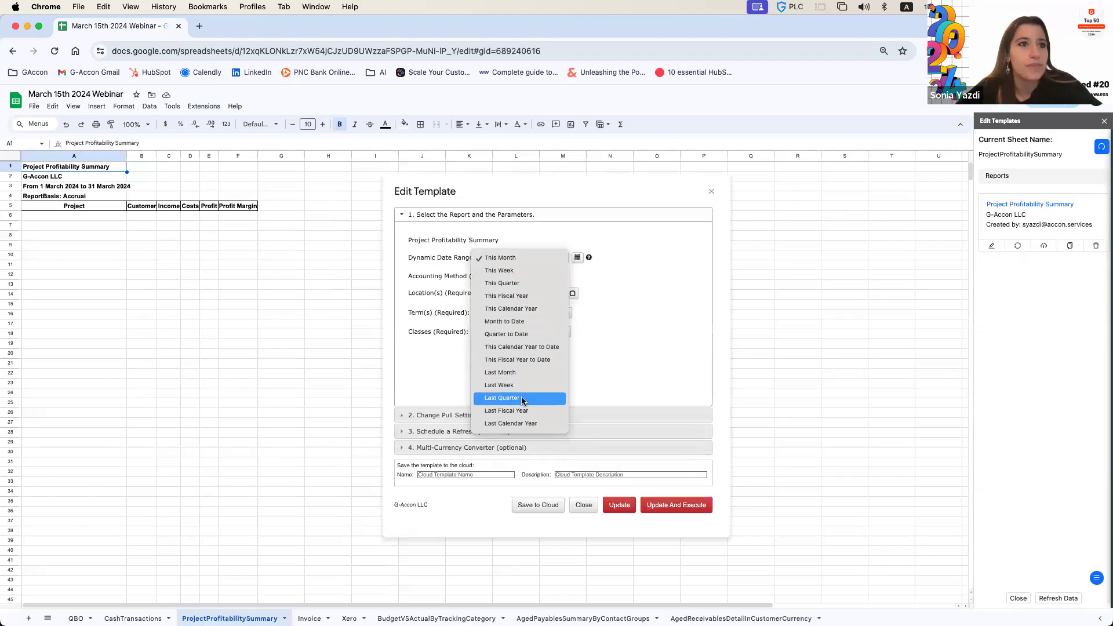
click(551, 398)
click(690, 506)
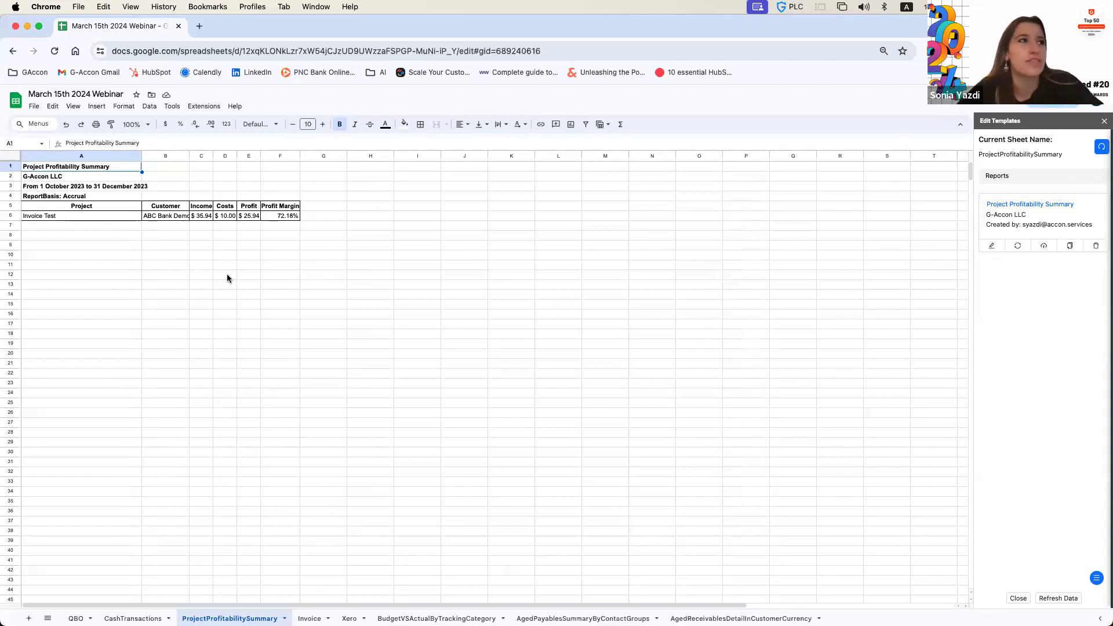
click(313, 357)
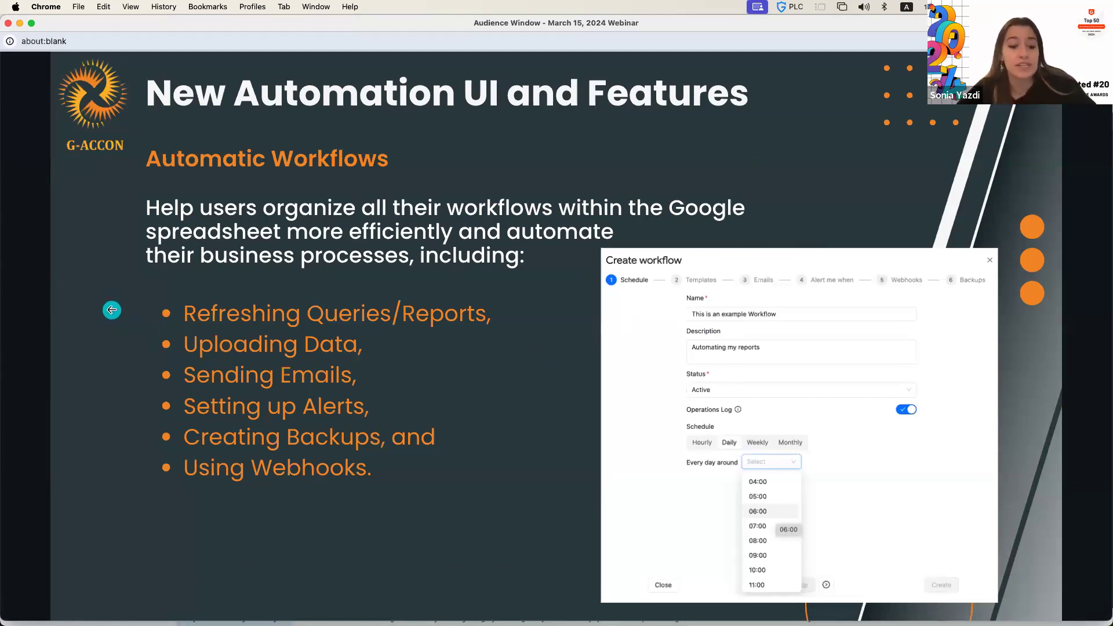
- Return from the slides to the spreadsheet and switch to the QBO sheet
key(super+grave)
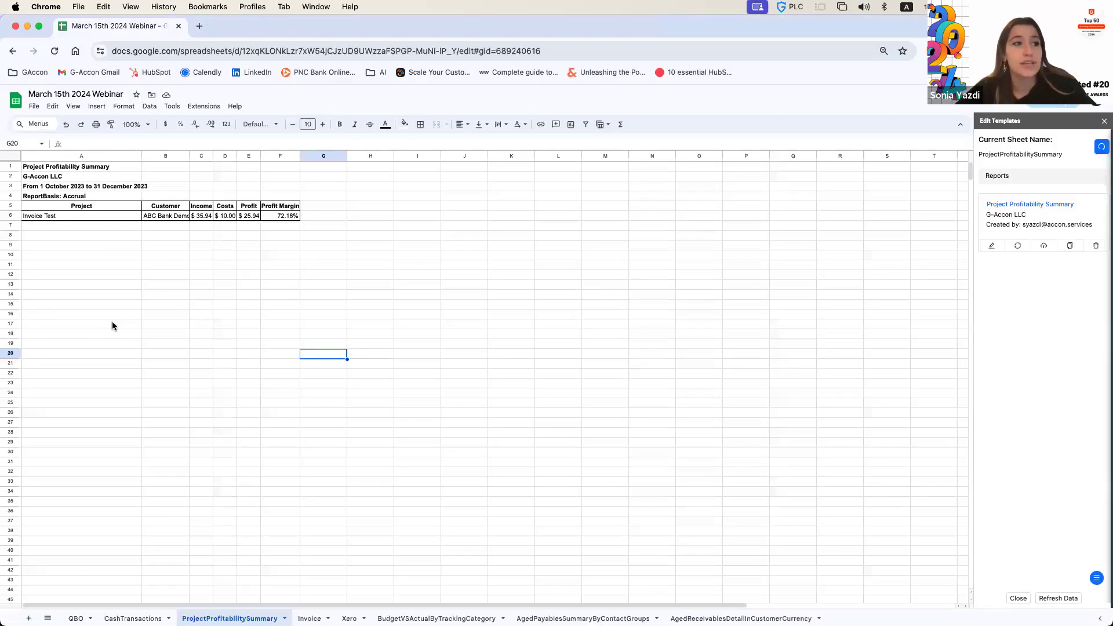
click(112, 323)
click(75, 618)
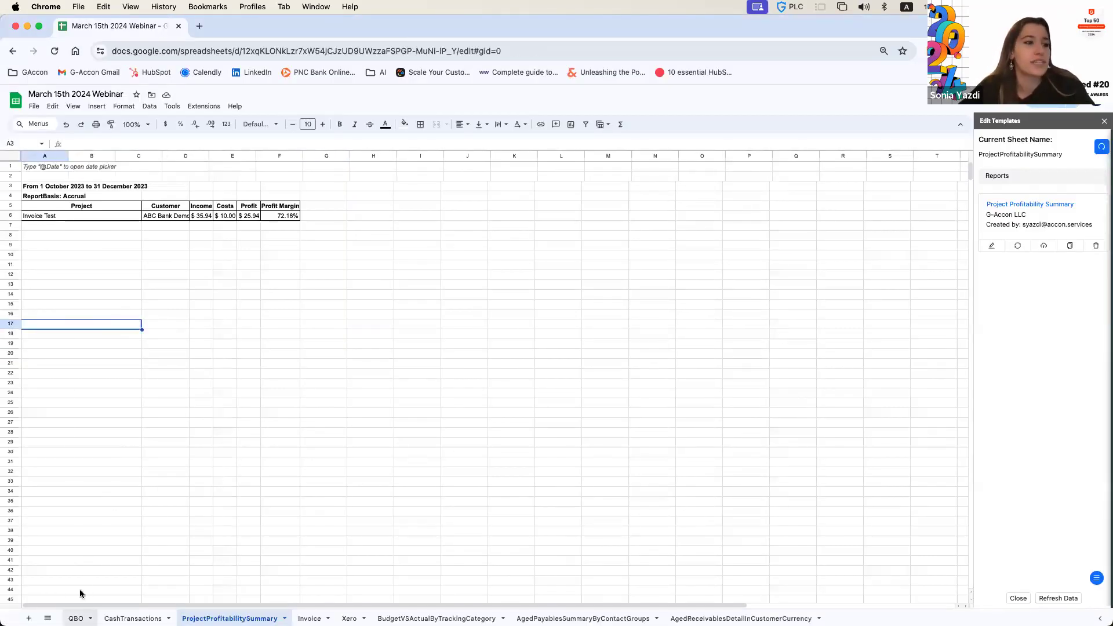
click(206, 107)
- Open G-Accon's Create Workflow form from the Automation menu
mouse_move(259, 229)
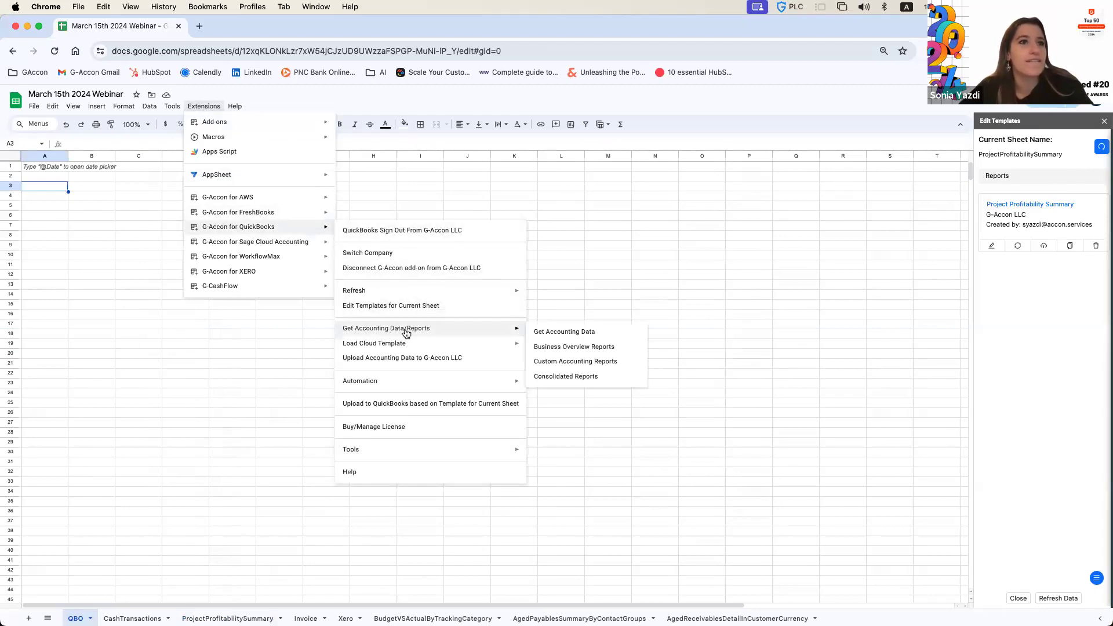
mouse_move(482, 382)
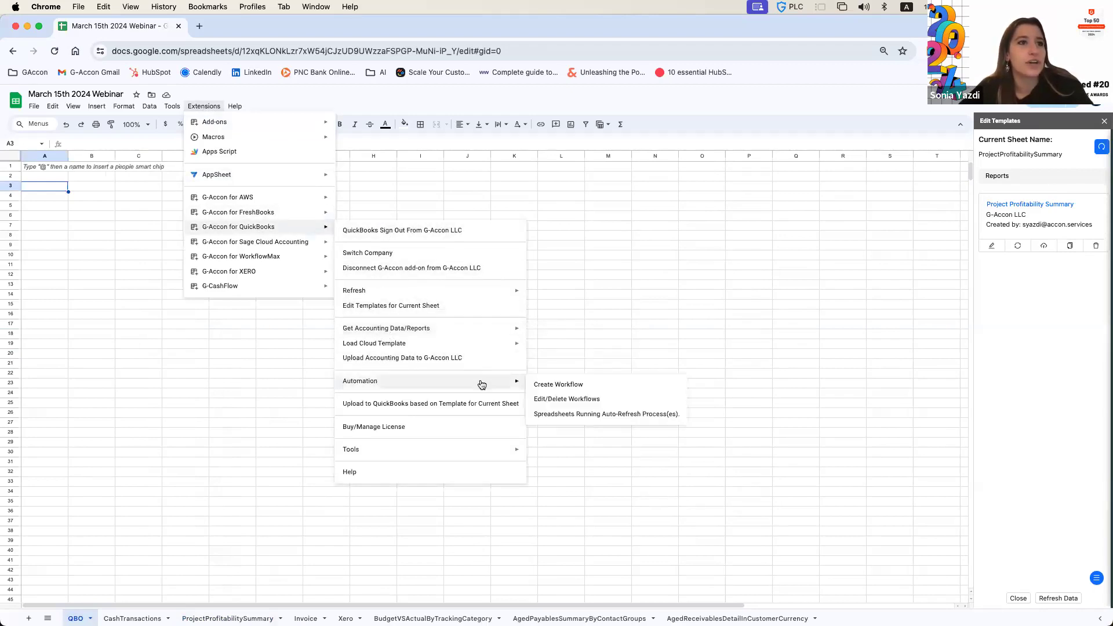
click(558, 385)
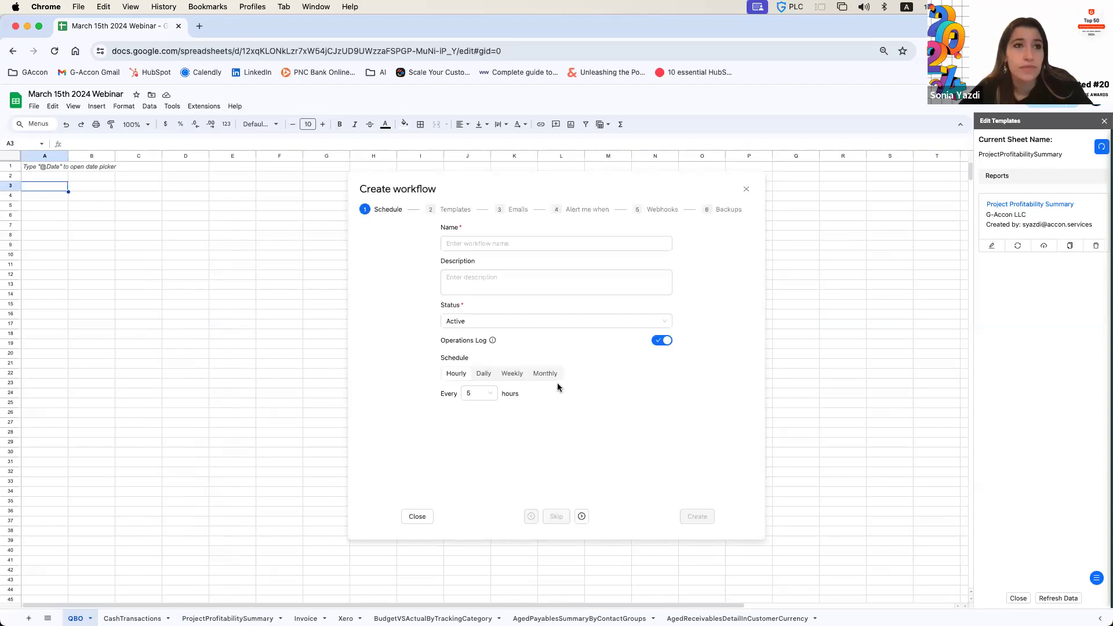
- Name the workflow 'Demo Workflow' and give it the description 'demo'
click(491, 240)
text(De)
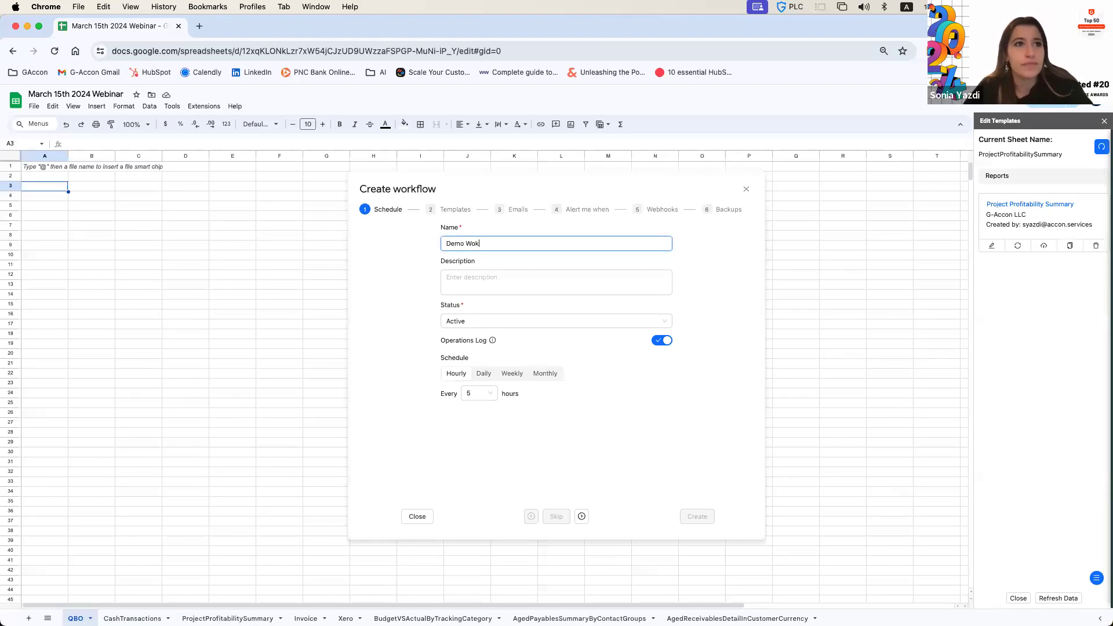
text(mo Workflow)
click(489, 280)
text(demo)
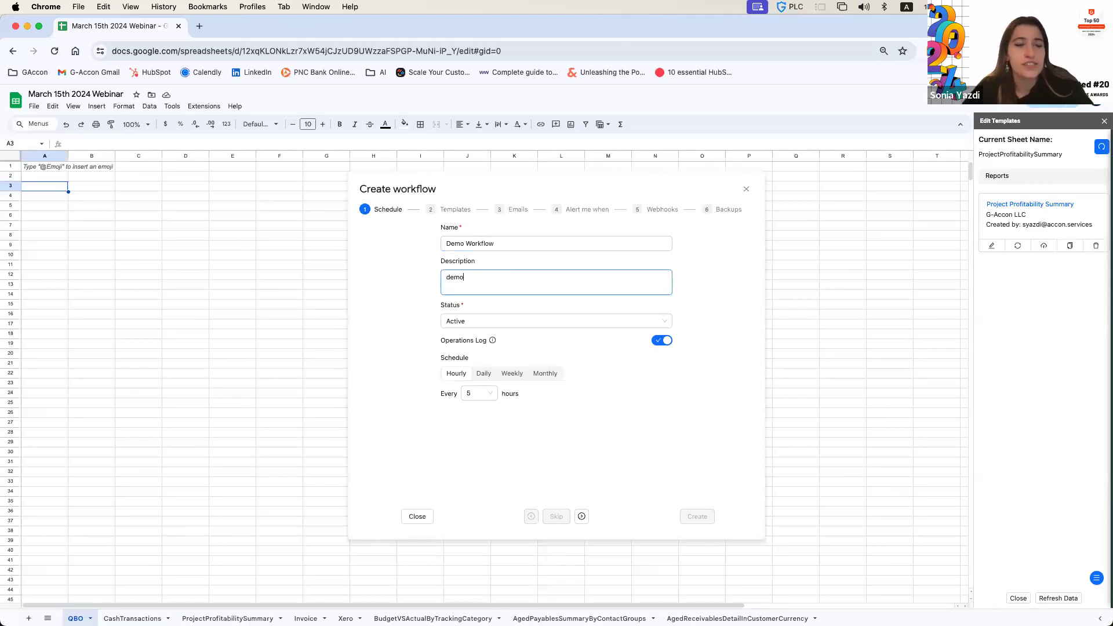
click(417, 313)
- Schedule the workflow to run daily around 06:00, then continue to Templates
mouse_move(493, 343)
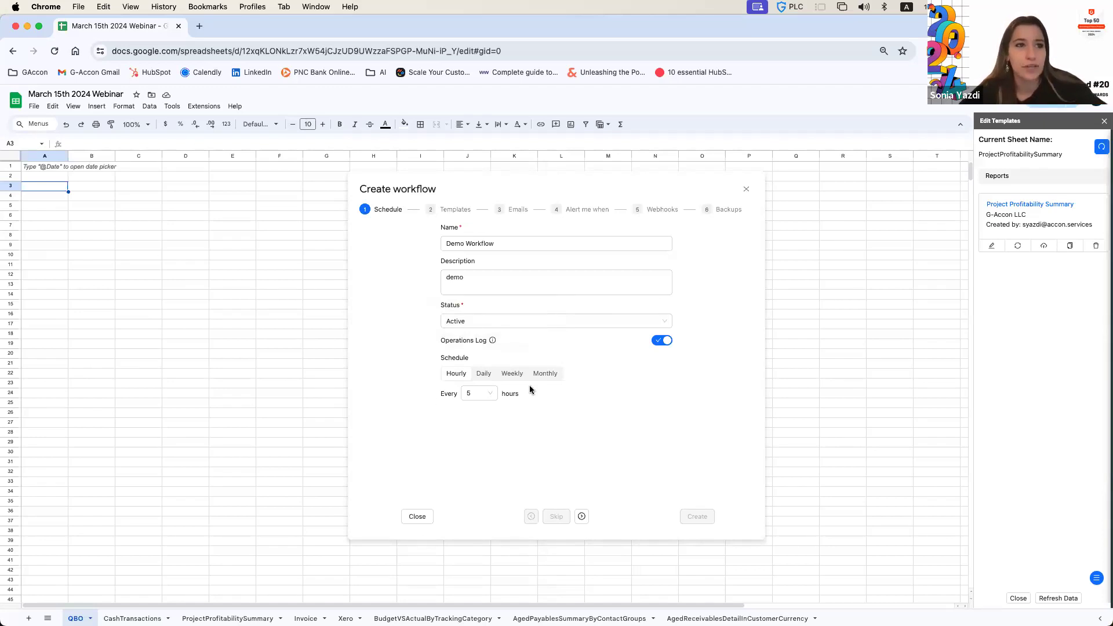
click(491, 394)
click(481, 407)
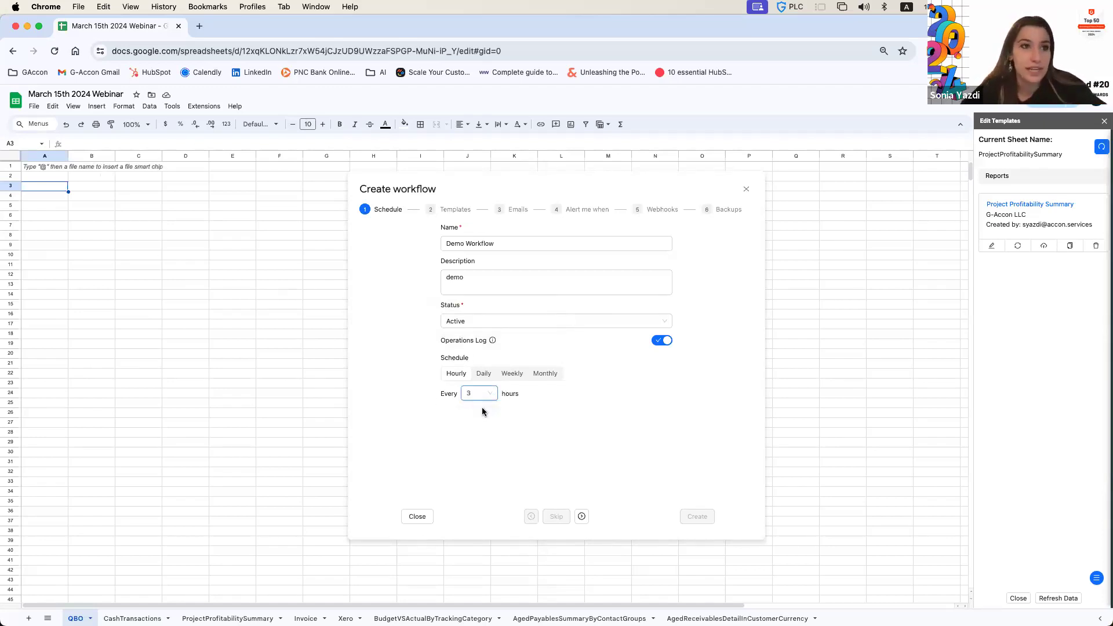
click(547, 377)
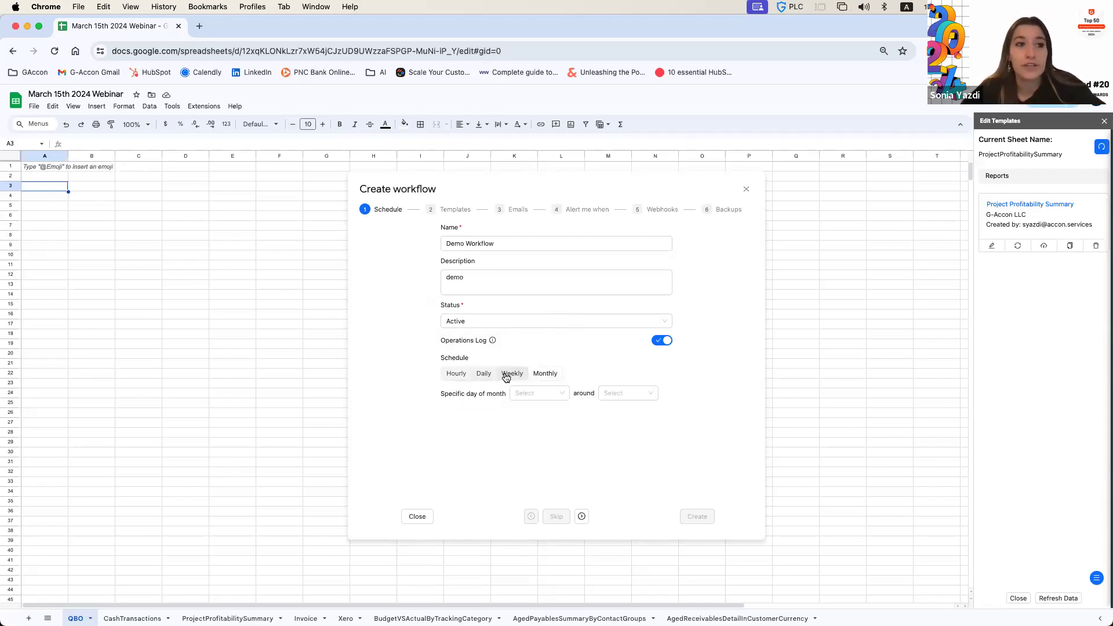
click(484, 374)
click(538, 396)
click(515, 501)
click(582, 519)
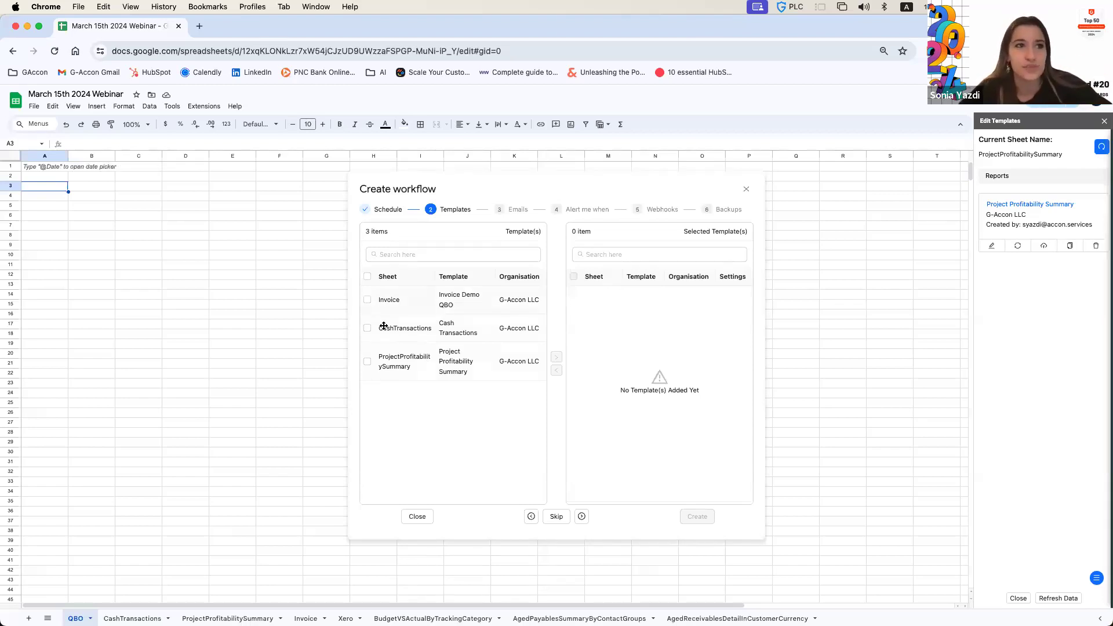
- Put all three saved templates, including Invoice, into Selected Template(s) and continue to Emails
click(367, 277)
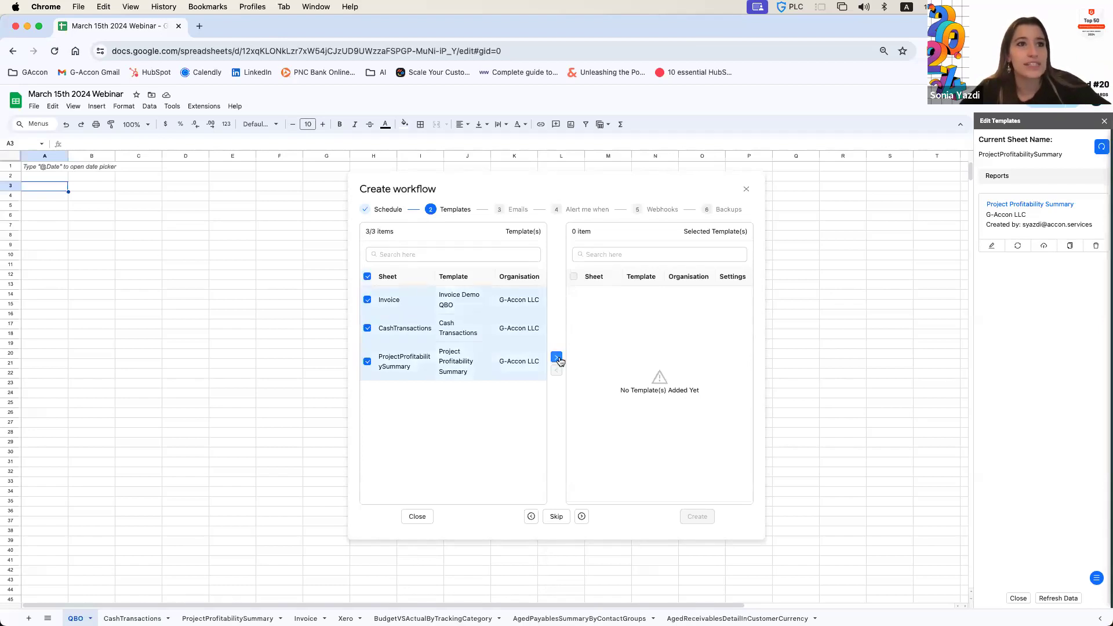
click(558, 358)
click(574, 300)
click(556, 370)
drag(439, 305, 649, 377)
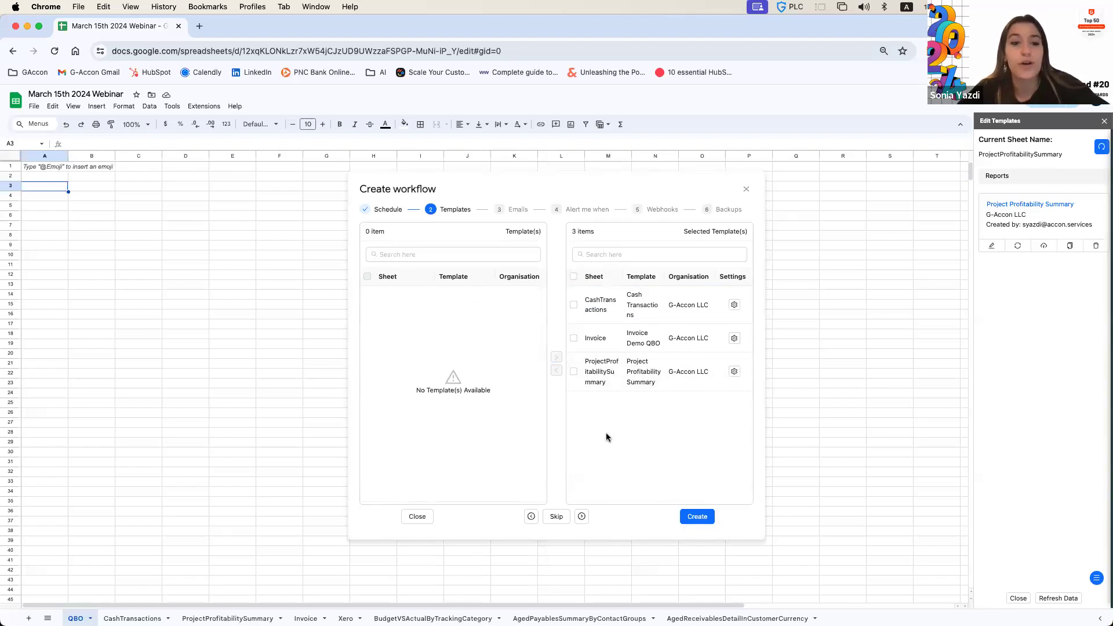
click(582, 518)
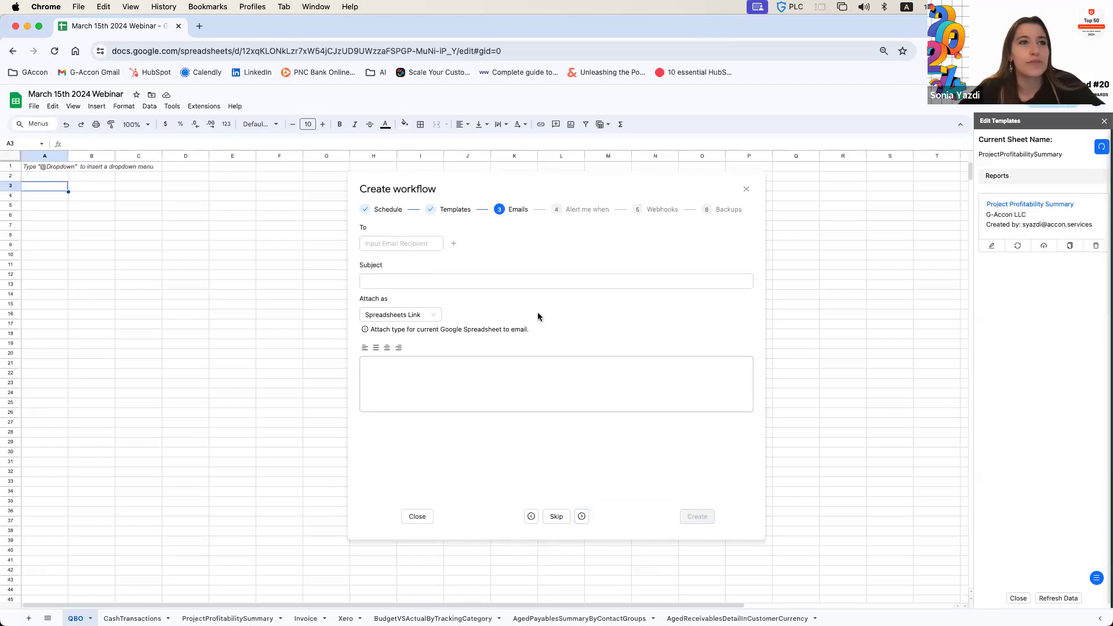
- Keep the email attachment as Spreadsheets Link and proceed to the Alert me when step
click(370, 244)
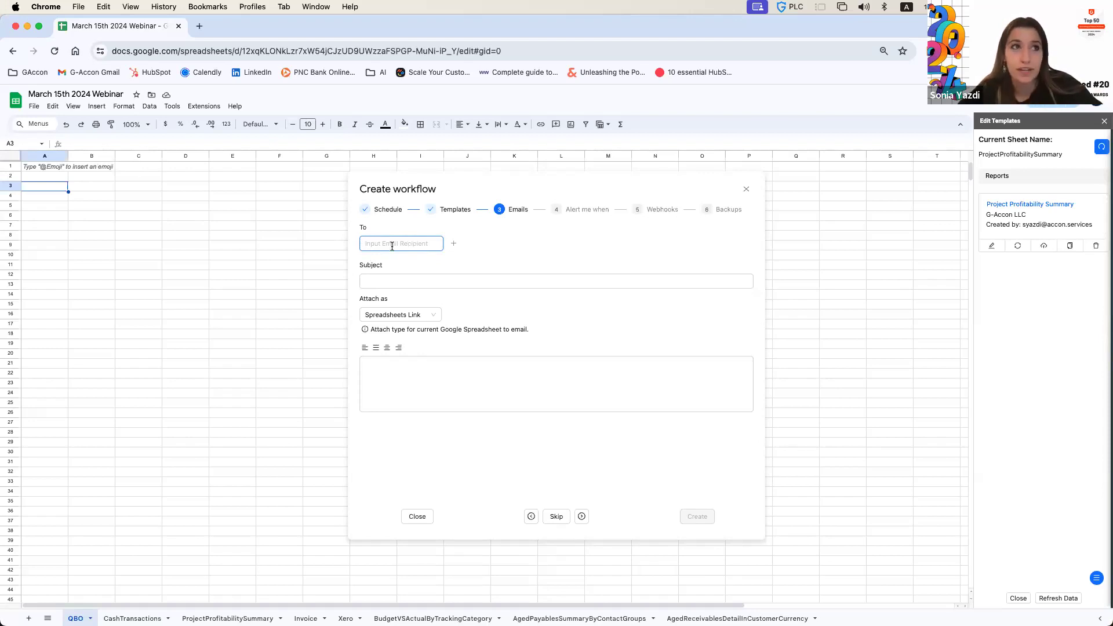
click(402, 278)
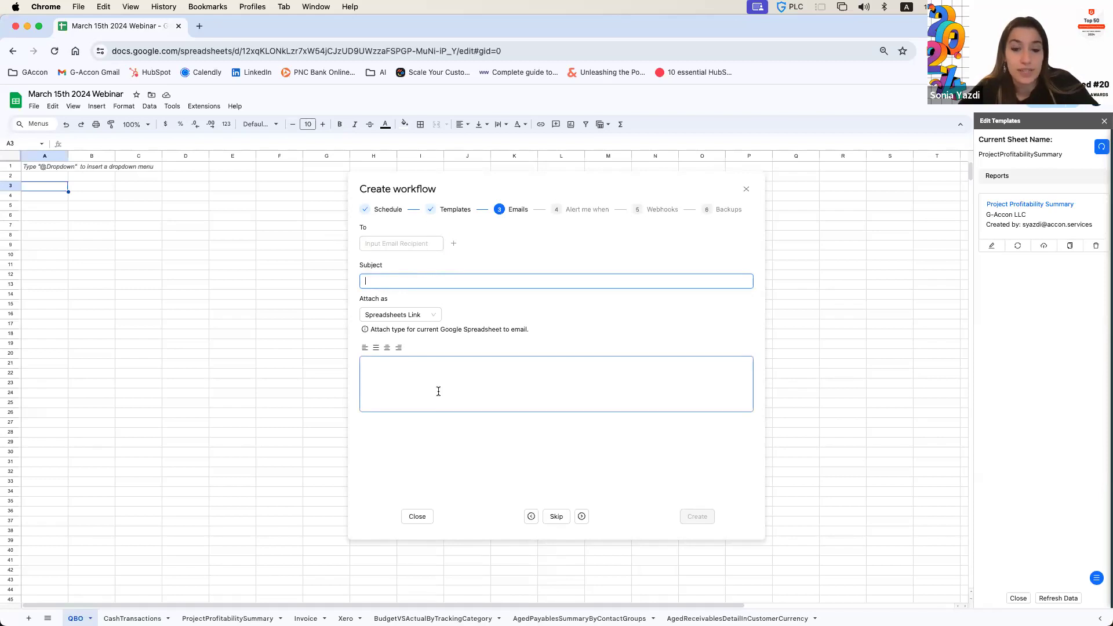
click(427, 318)
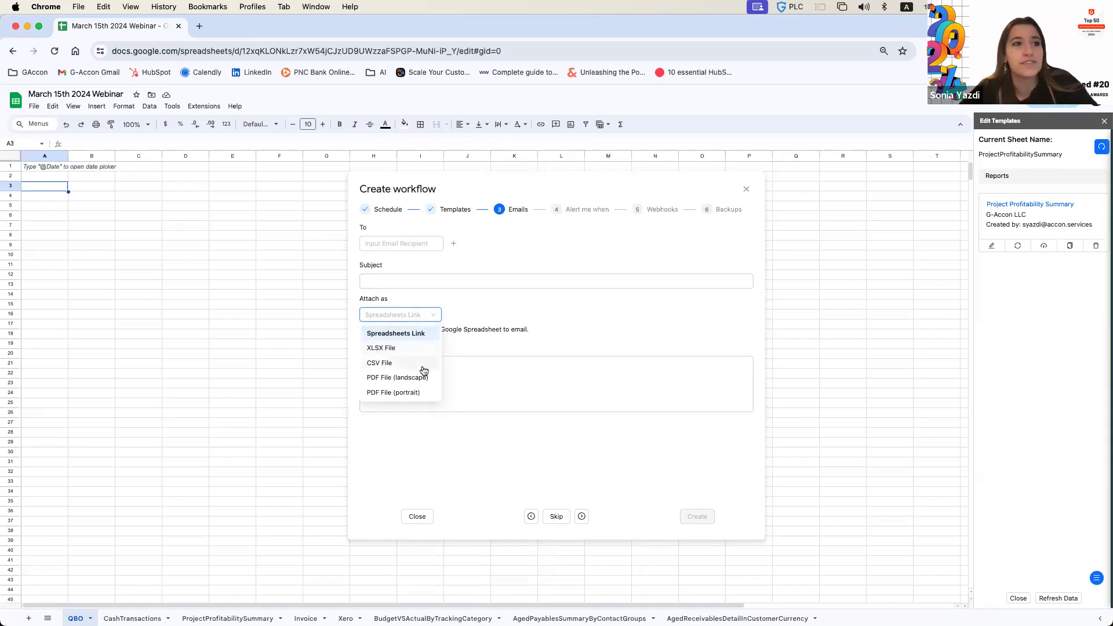
click(431, 315)
click(582, 517)
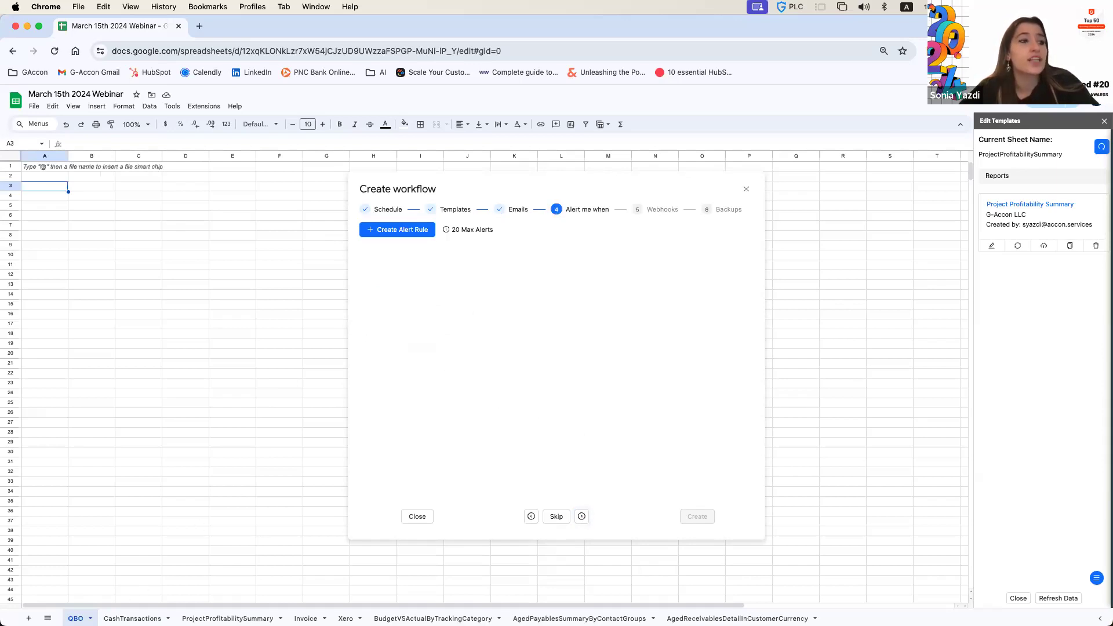
- Start a new alert rule with its range set to CashTransactions cell J5
click(133, 619)
drag(487, 181, 689, 166)
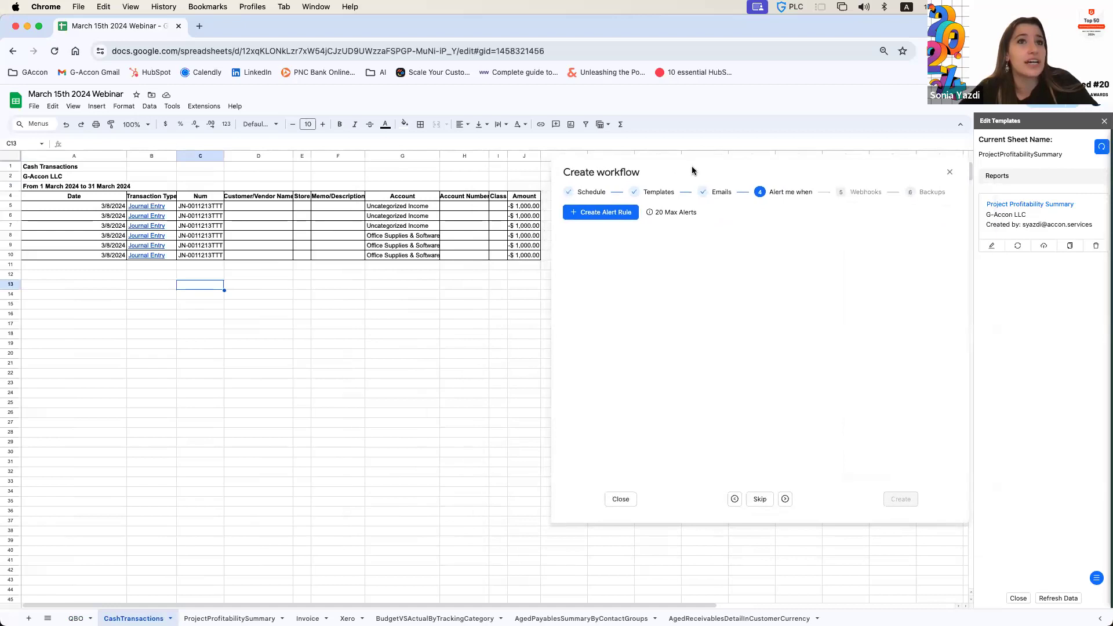
click(593, 215)
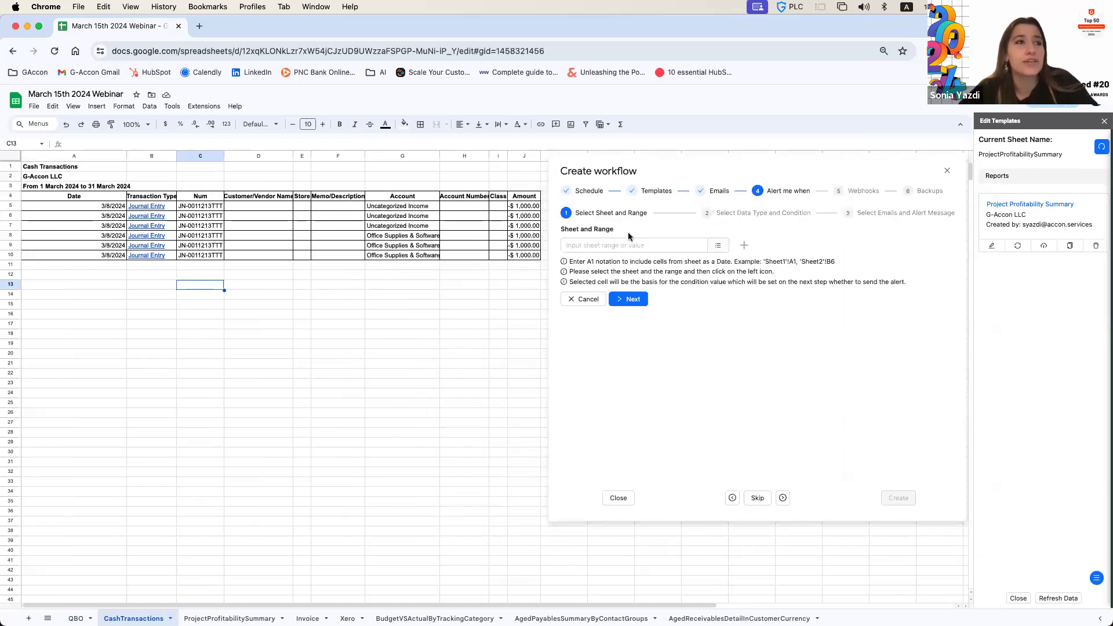
click(522, 207)
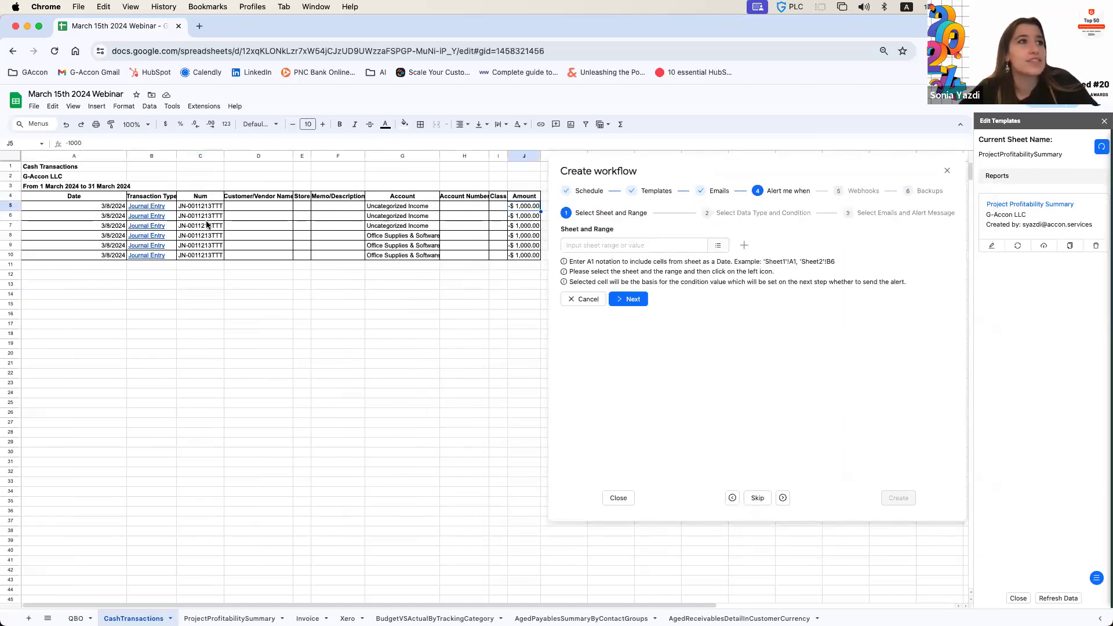
click(617, 246)
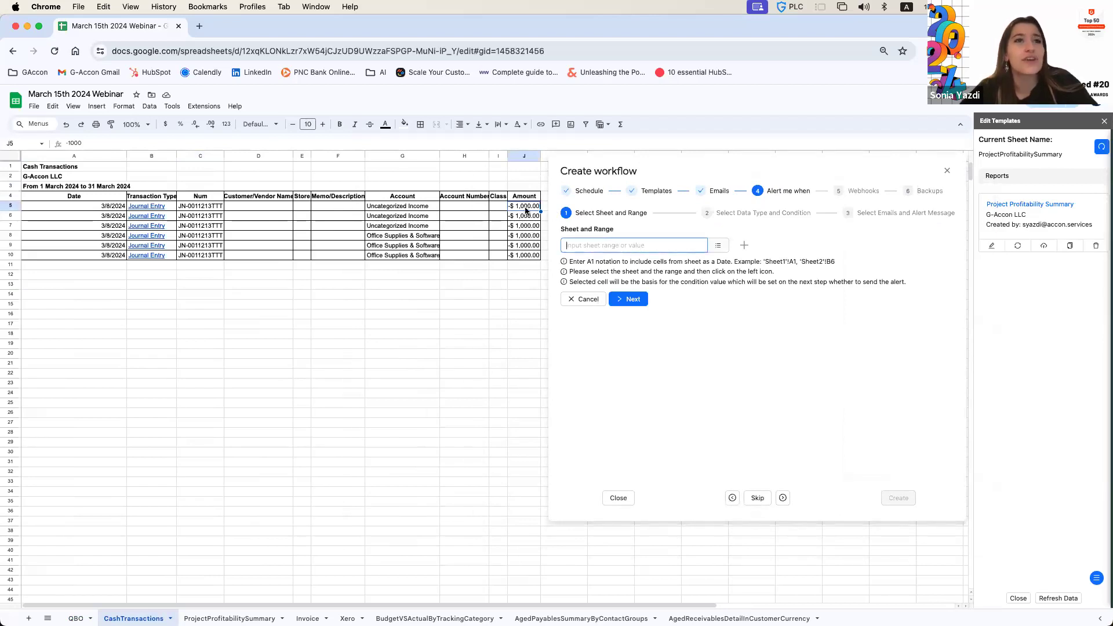
click(720, 251)
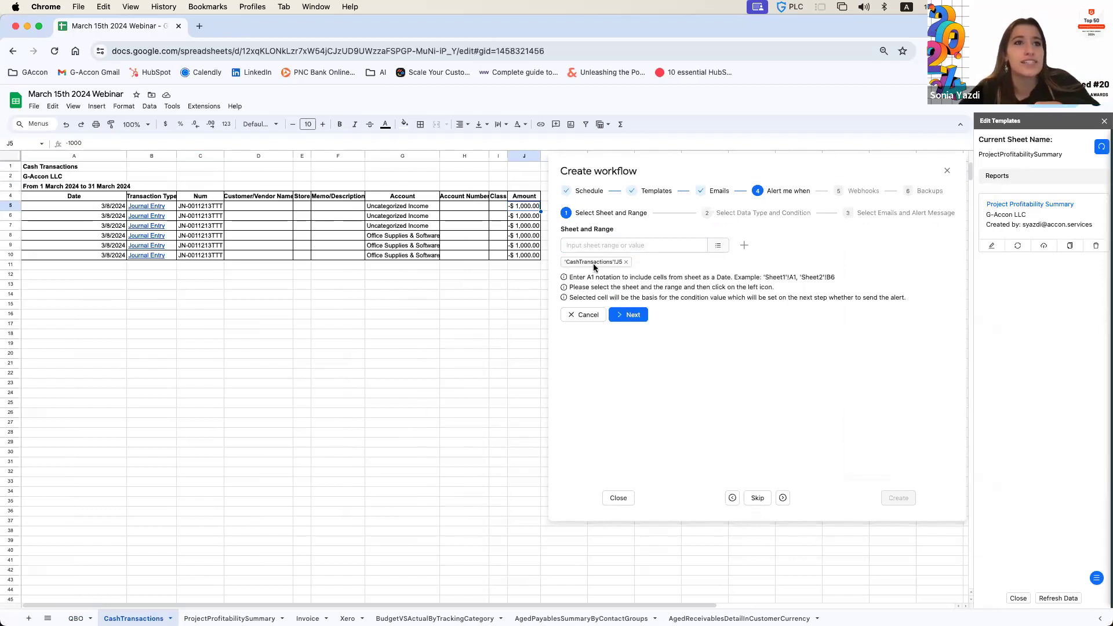
click(626, 316)
- Set the alert condition to Amount/Number greater than -1000
click(635, 246)
click(635, 262)
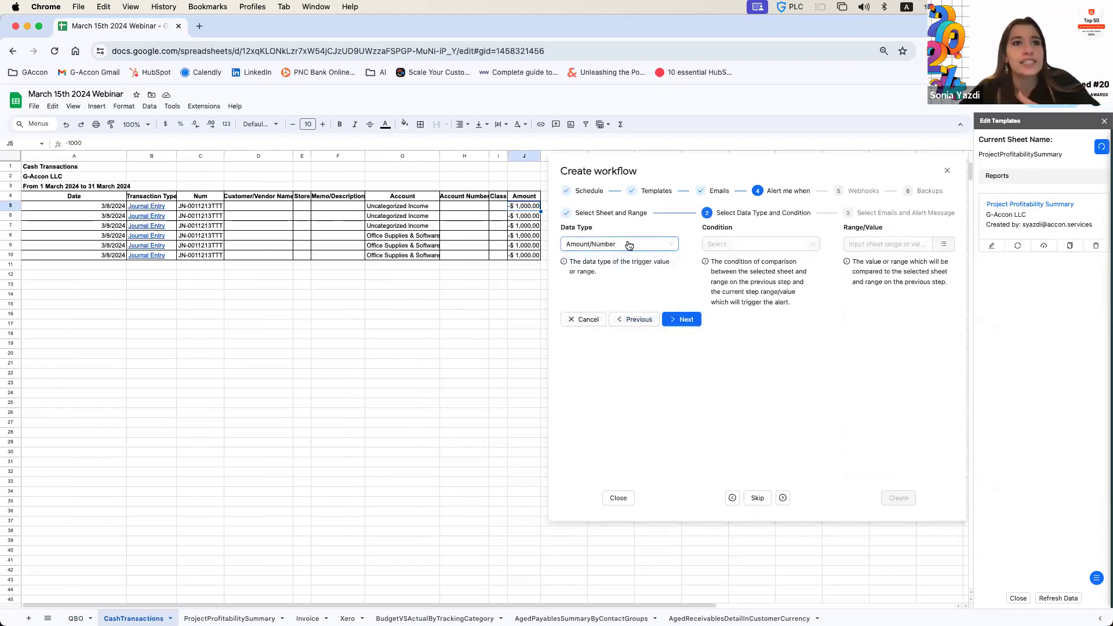
click(733, 248)
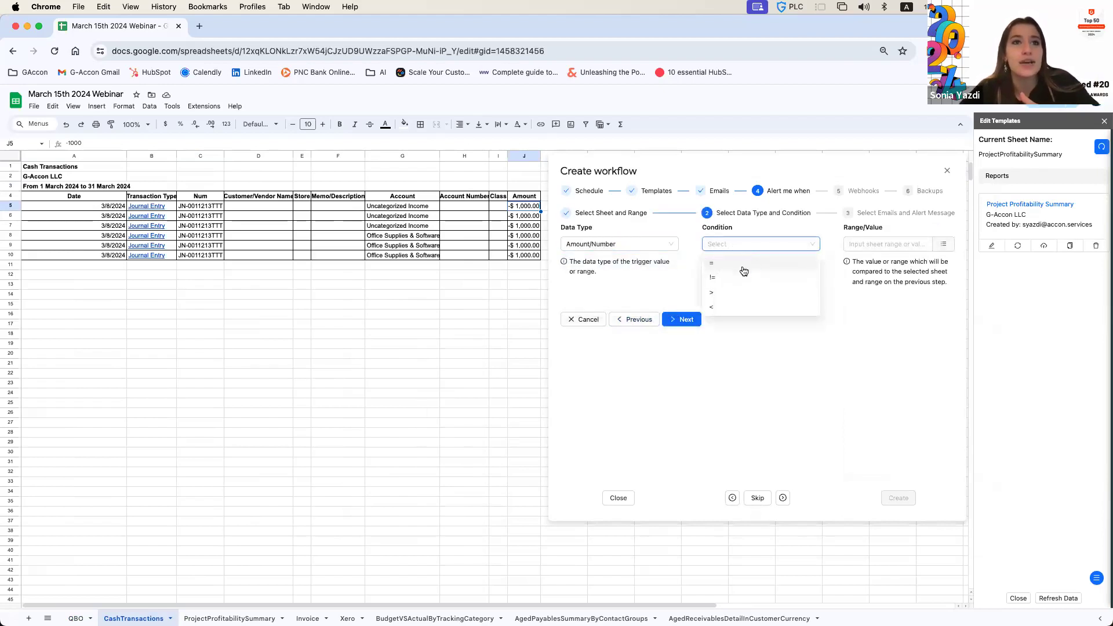
click(725, 292)
click(865, 244)
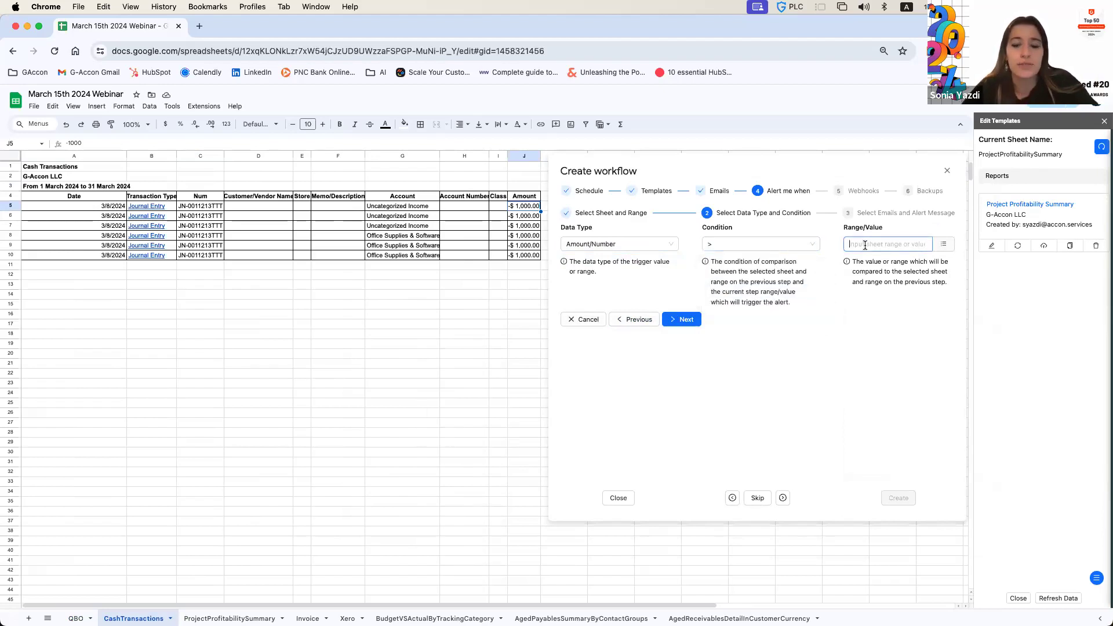
text(-1000)
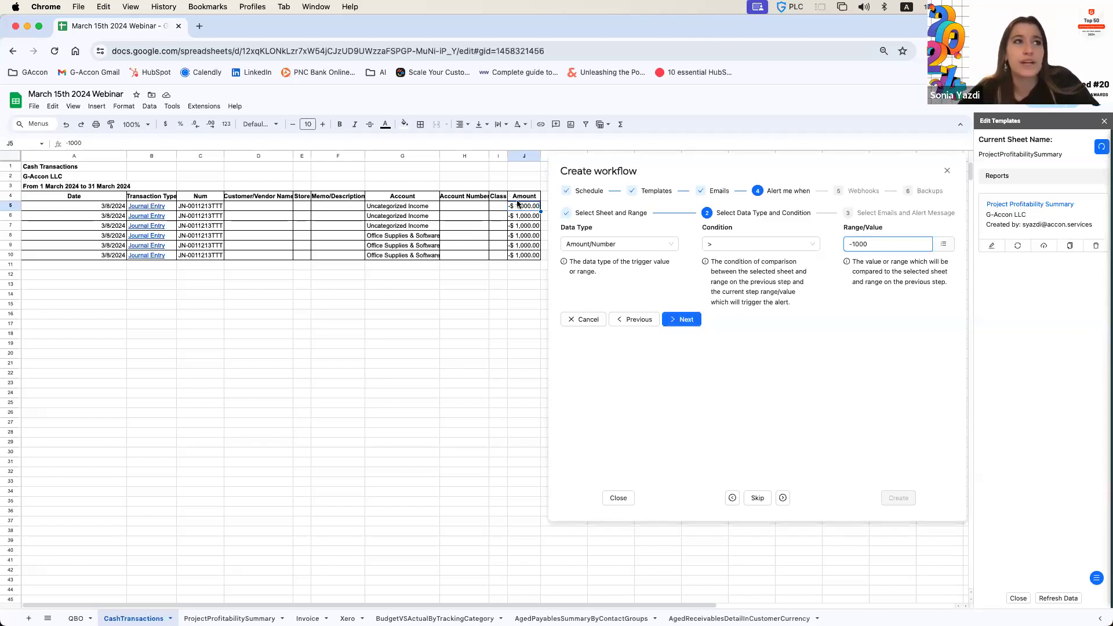
click(681, 322)
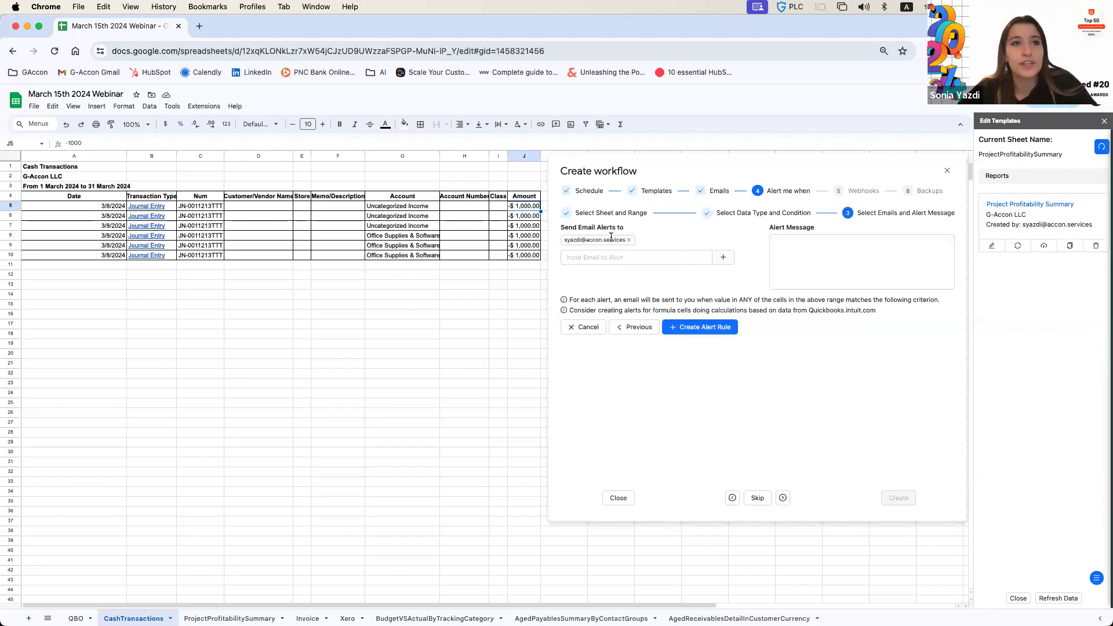
- Enter the alert message 'journal entry amount went over -1000' and create the rule
click(597, 257)
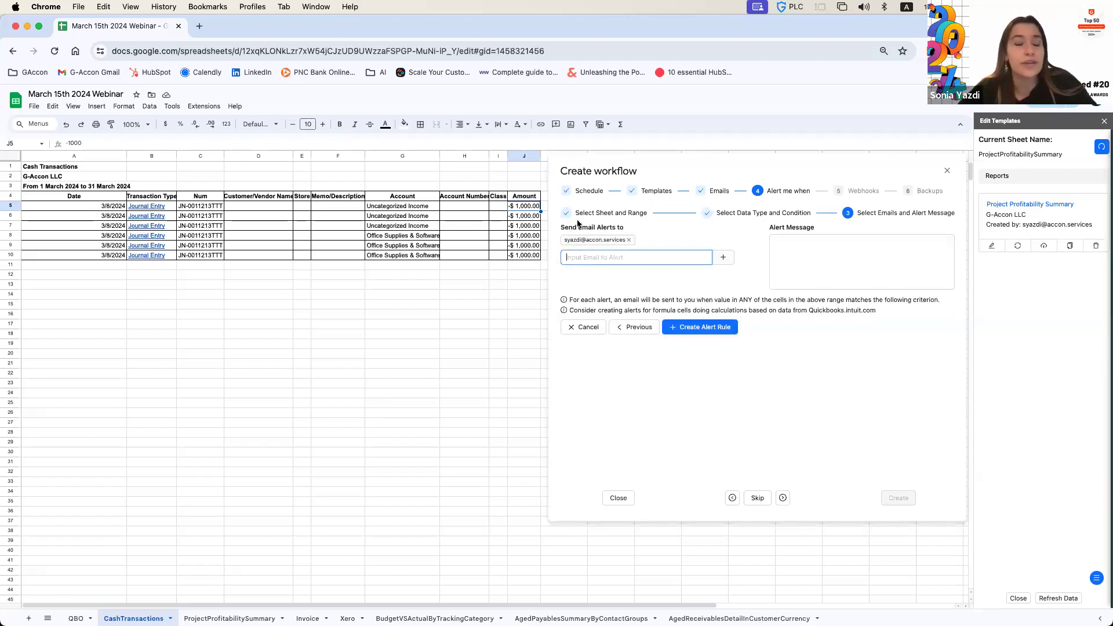
click(801, 262)
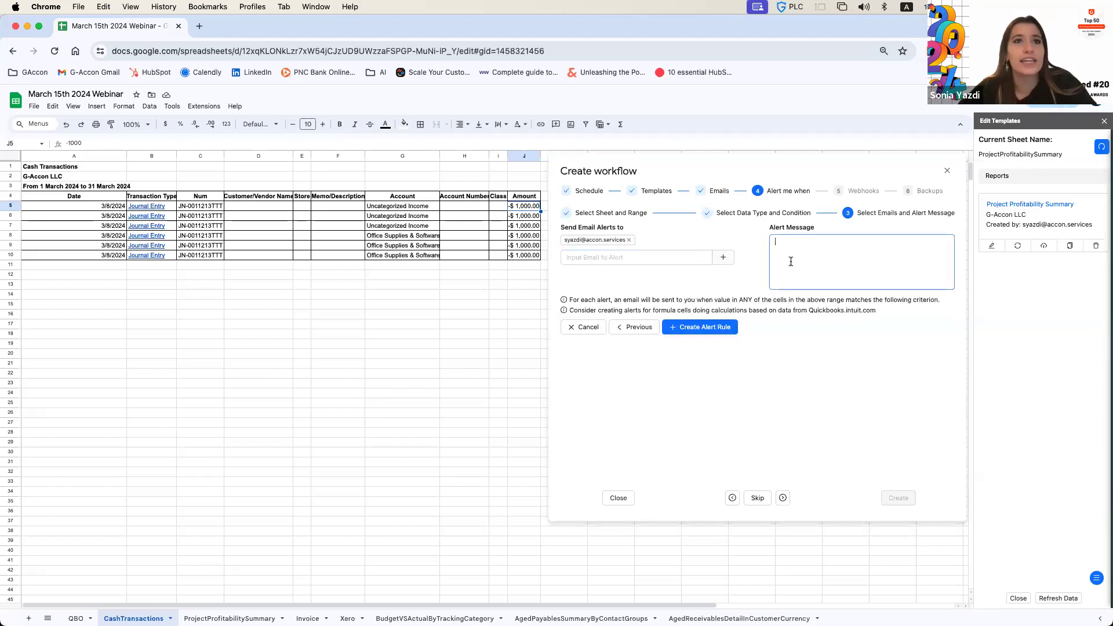
text(journal)
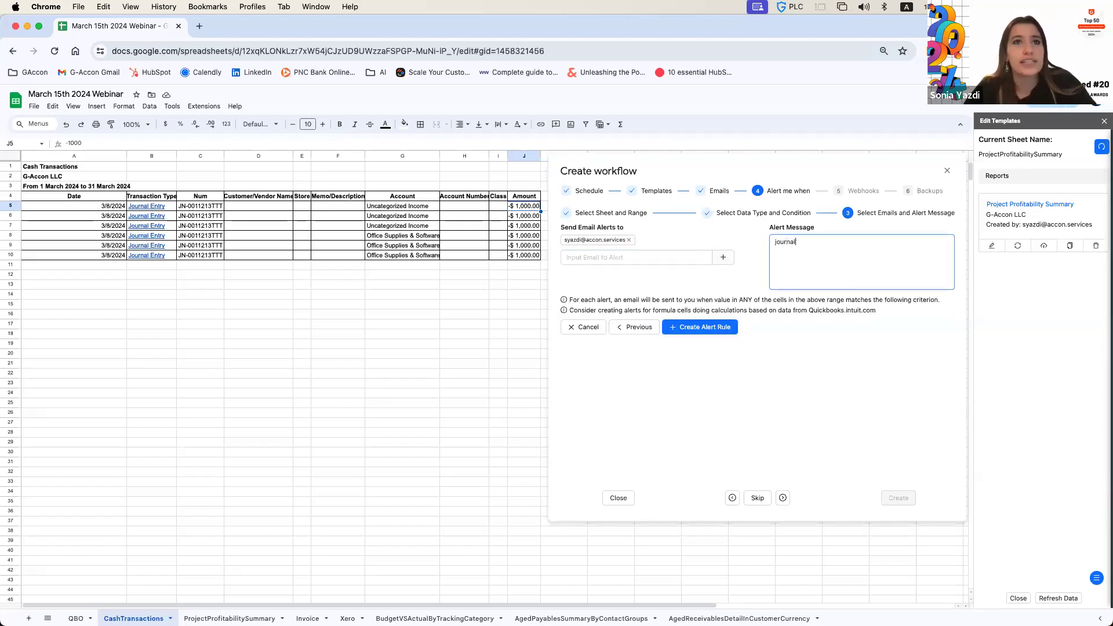
text( entry amo)
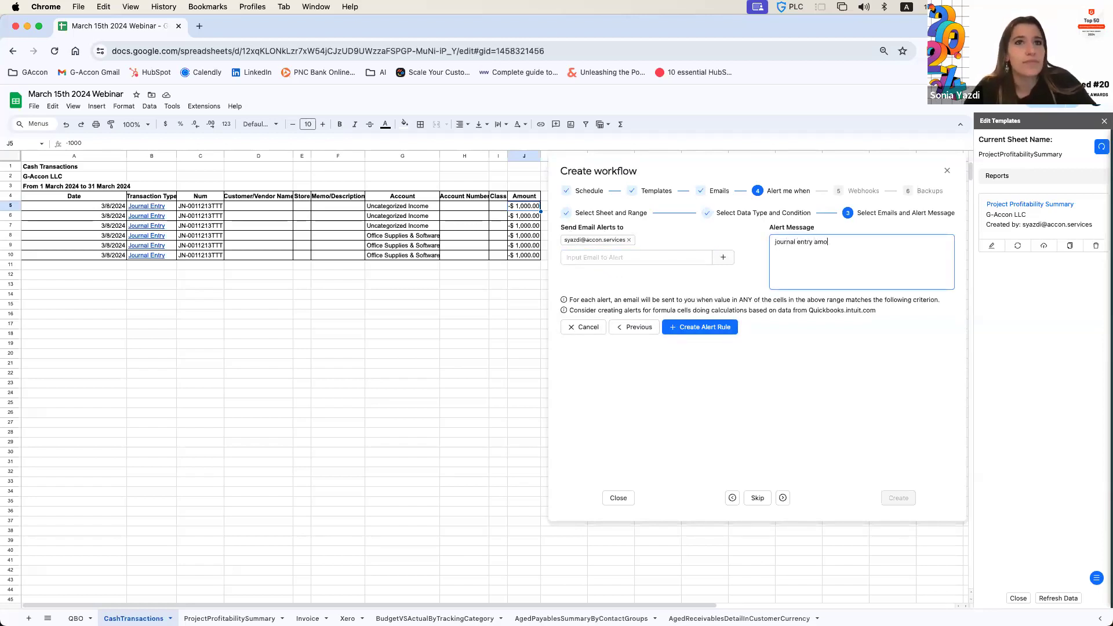
text(unt went over -1000)
click(712, 329)
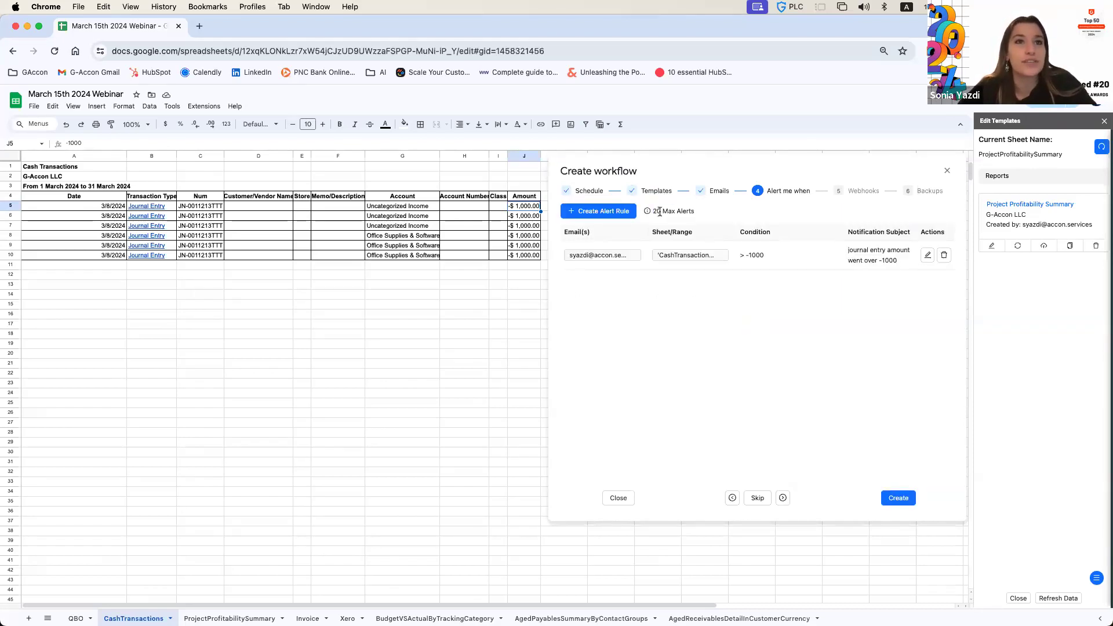
- Advance the workflow setup through Webhooks to the Backups step
click(782, 497)
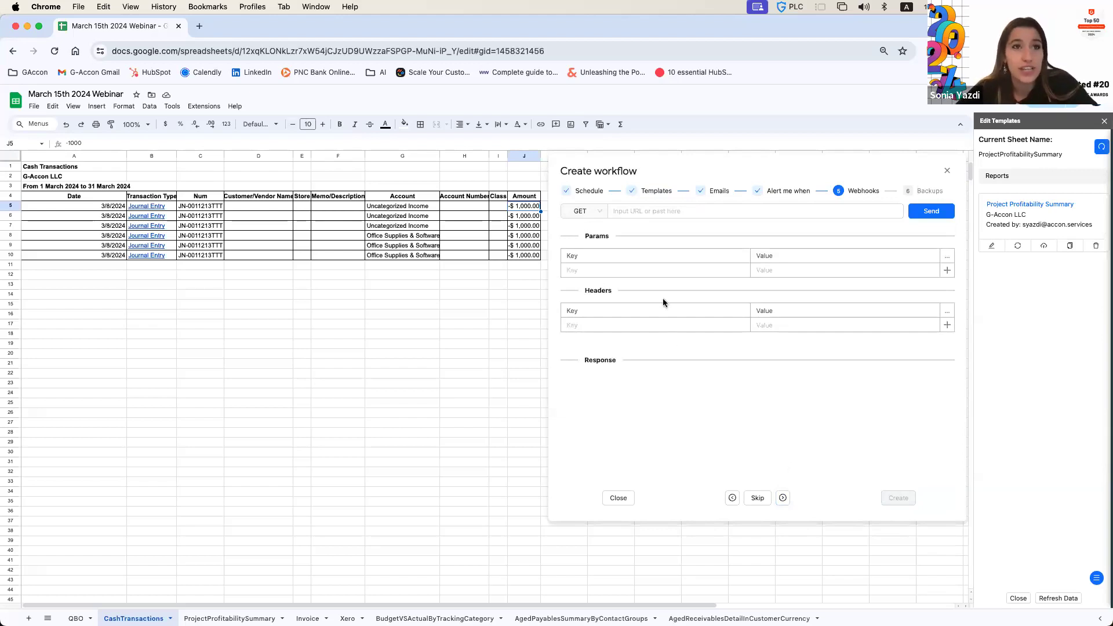
click(784, 498)
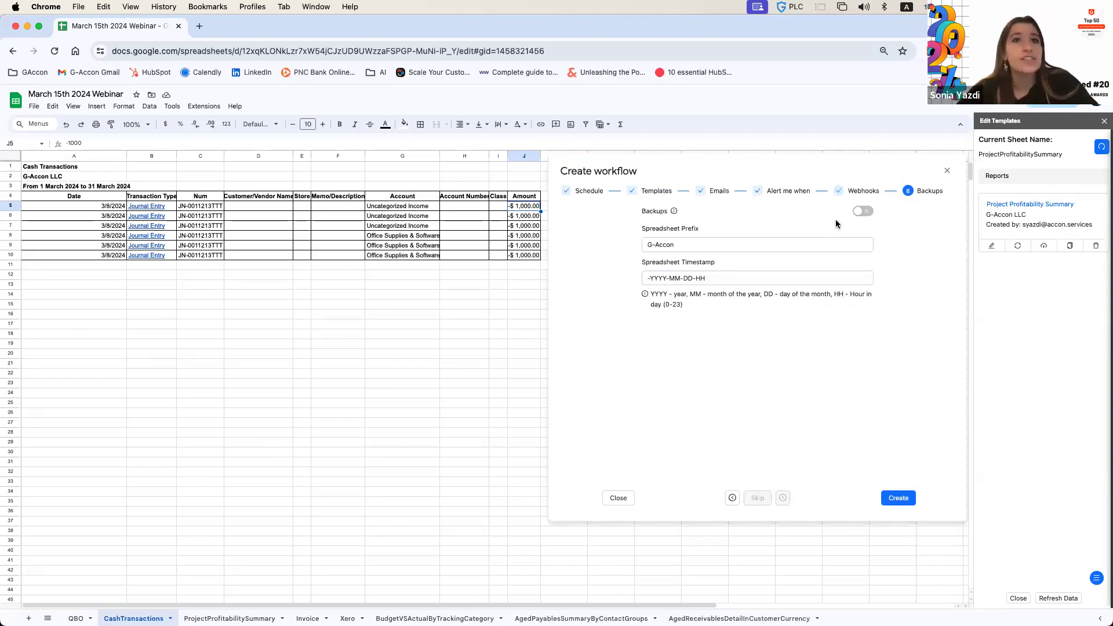
- Toggle workflow backups on, then switch them back off
click(861, 211)
mouse_move(674, 212)
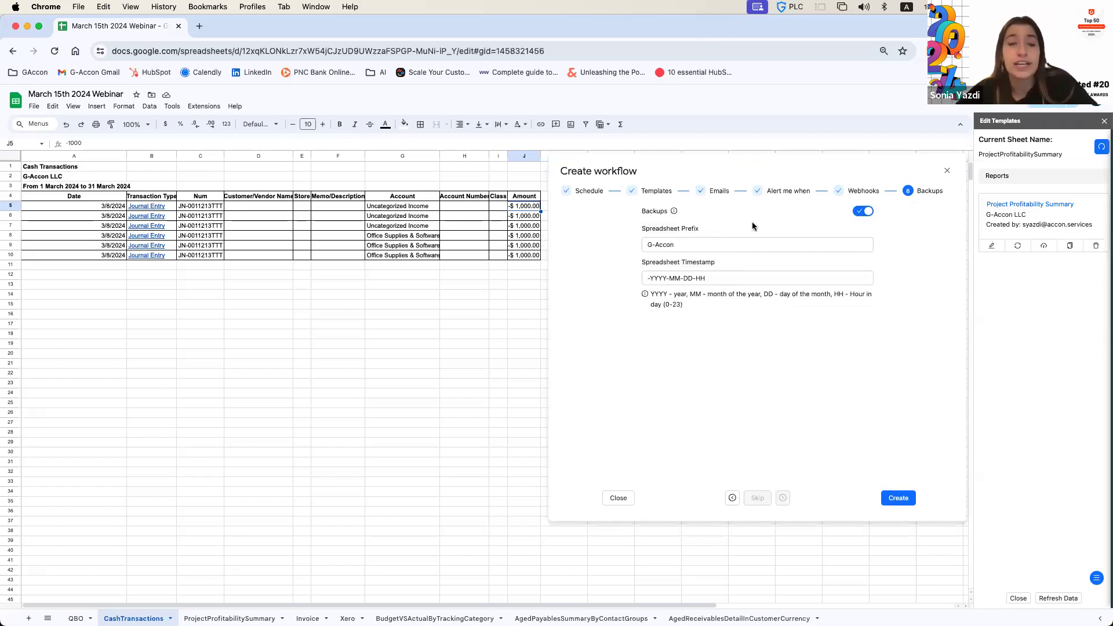
click(867, 214)
- Create the Demo Workflow, open the ProjectProfitabilitySummary sheet, then switch to the webinar slides
click(898, 497)
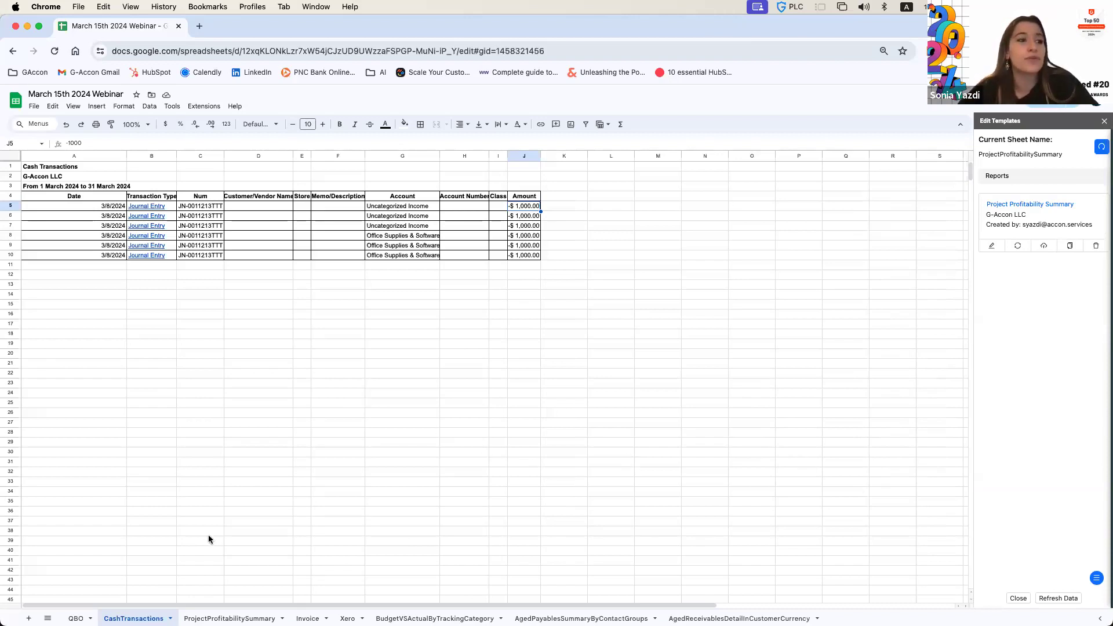
click(232, 617)
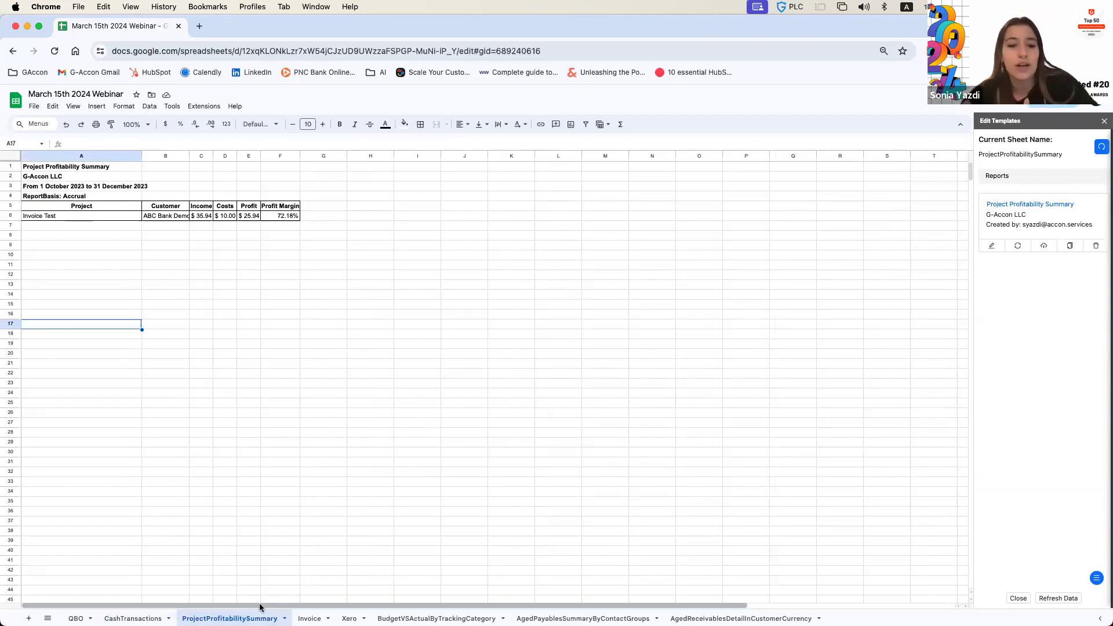
click(92, 447)
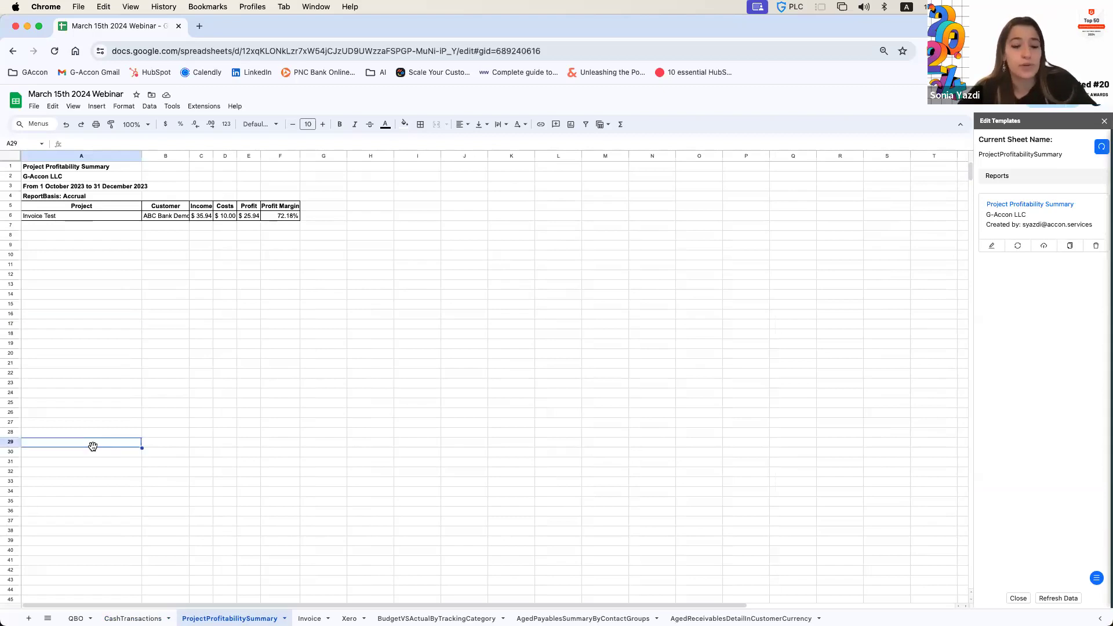
key(super+grave)
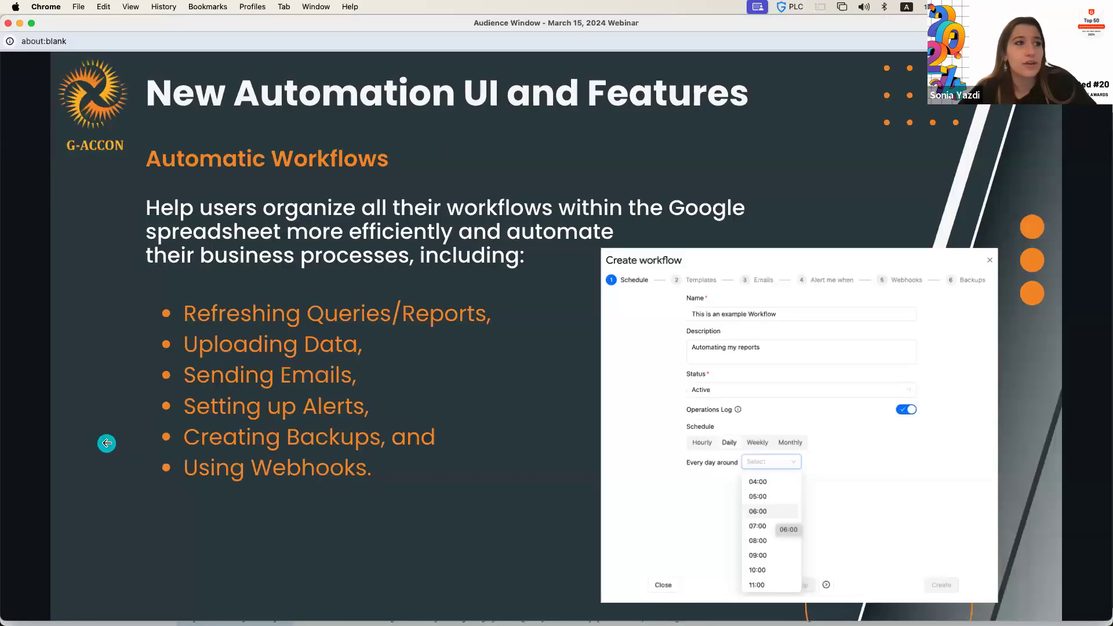
- Advance to the 'Sticky Floating Side Menu & Categories with Icons' slide and return to Sheets
click(107, 443)
click(1008, 362)
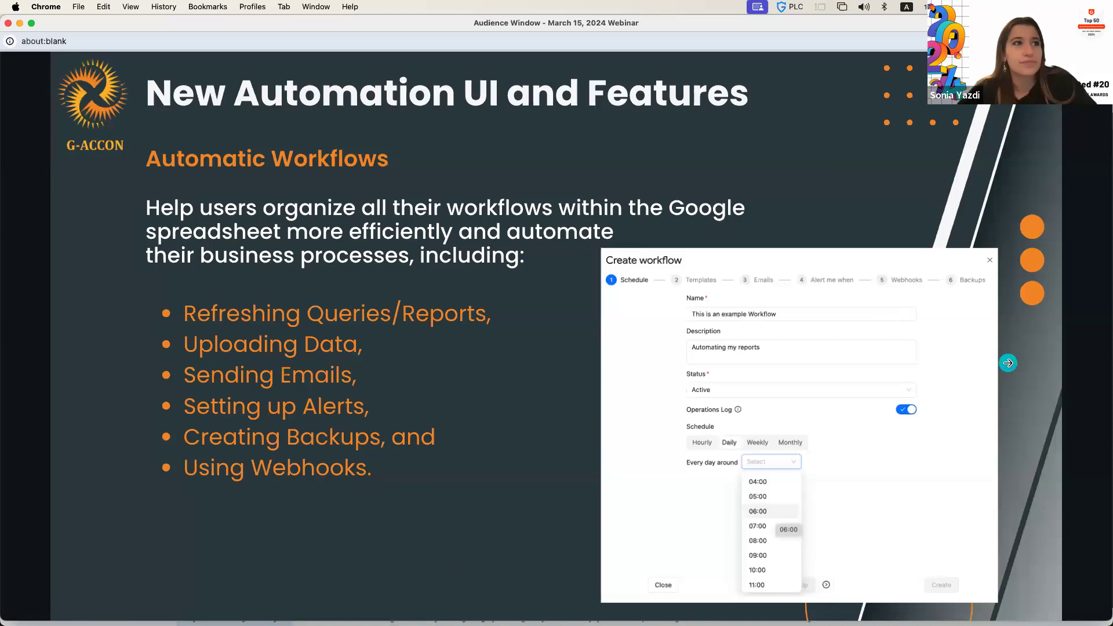
click(1009, 363)
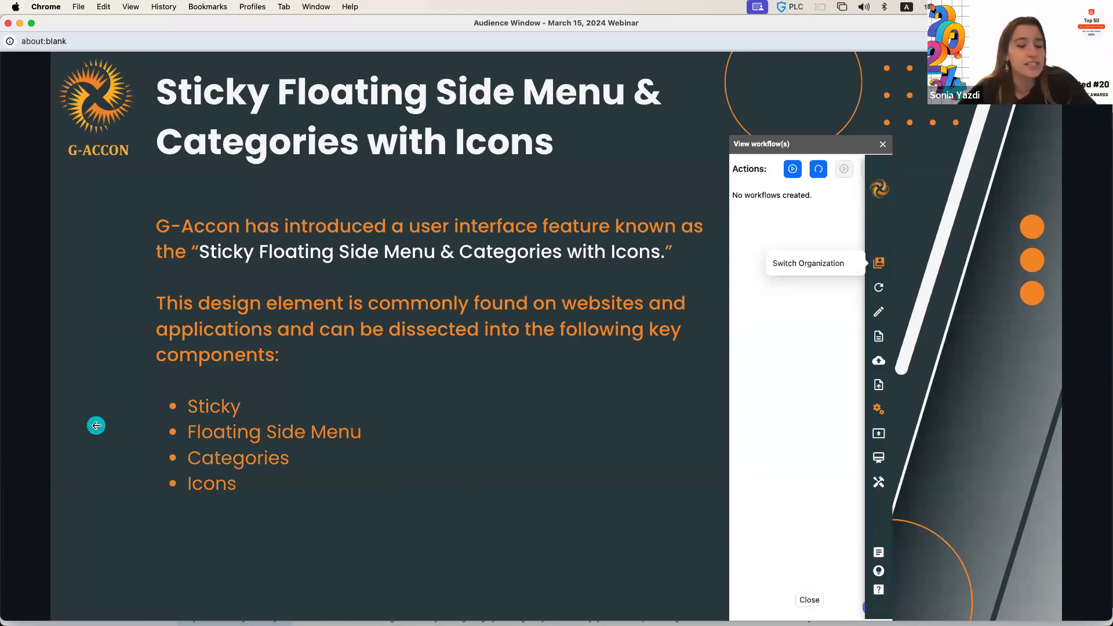
key(super+Tab)
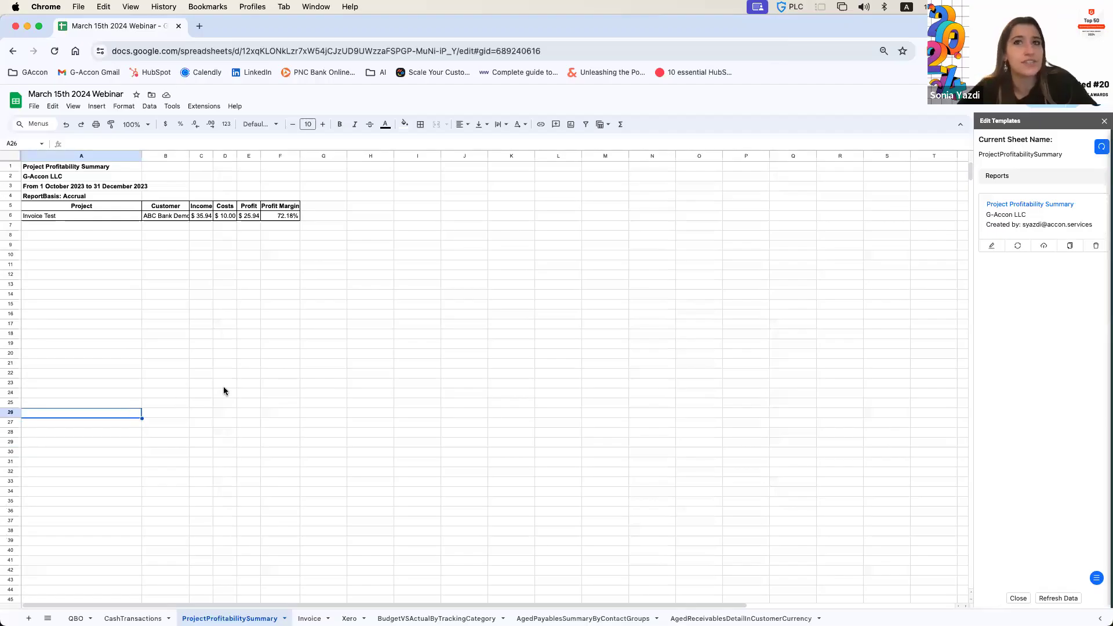
- Close the panel and reopen G-Accon's Edit Templates for Current Sheet
click(1104, 122)
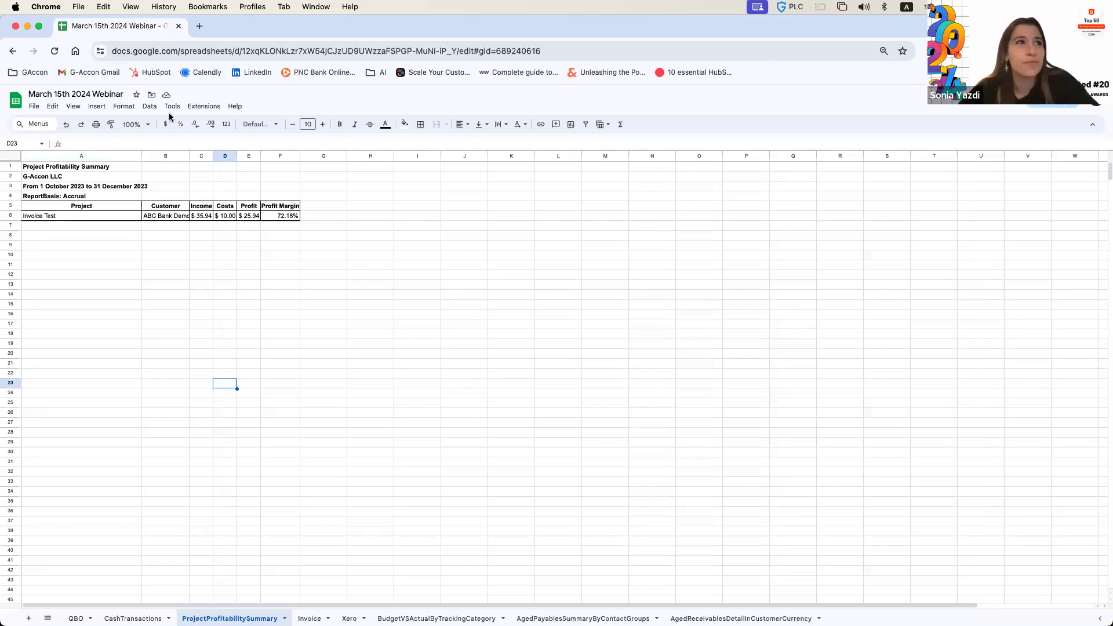
click(204, 107)
mouse_move(258, 231)
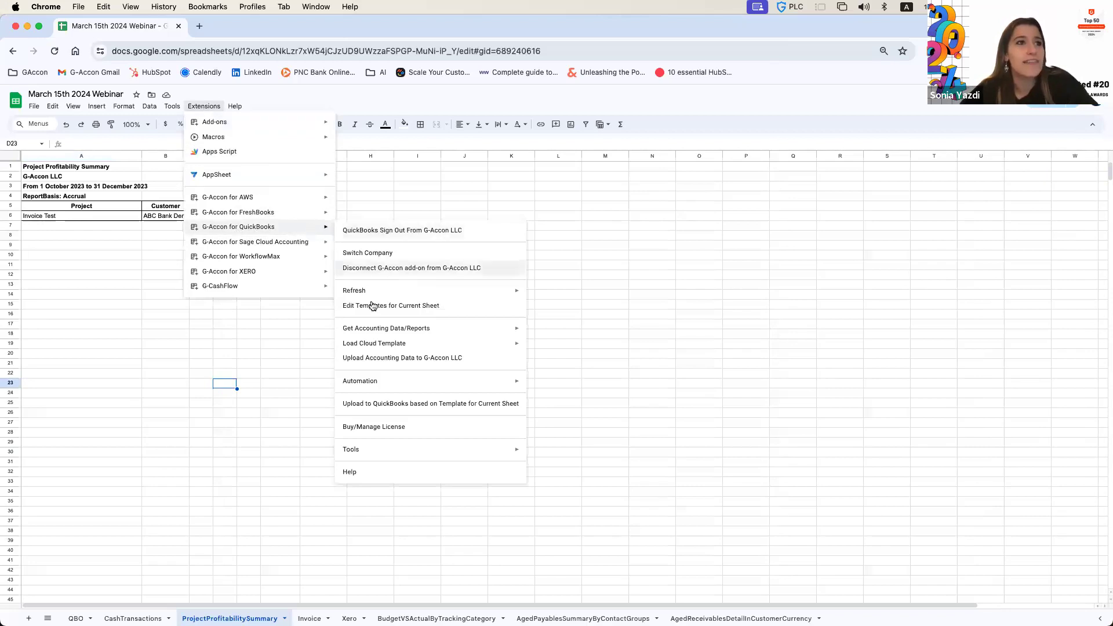
click(406, 306)
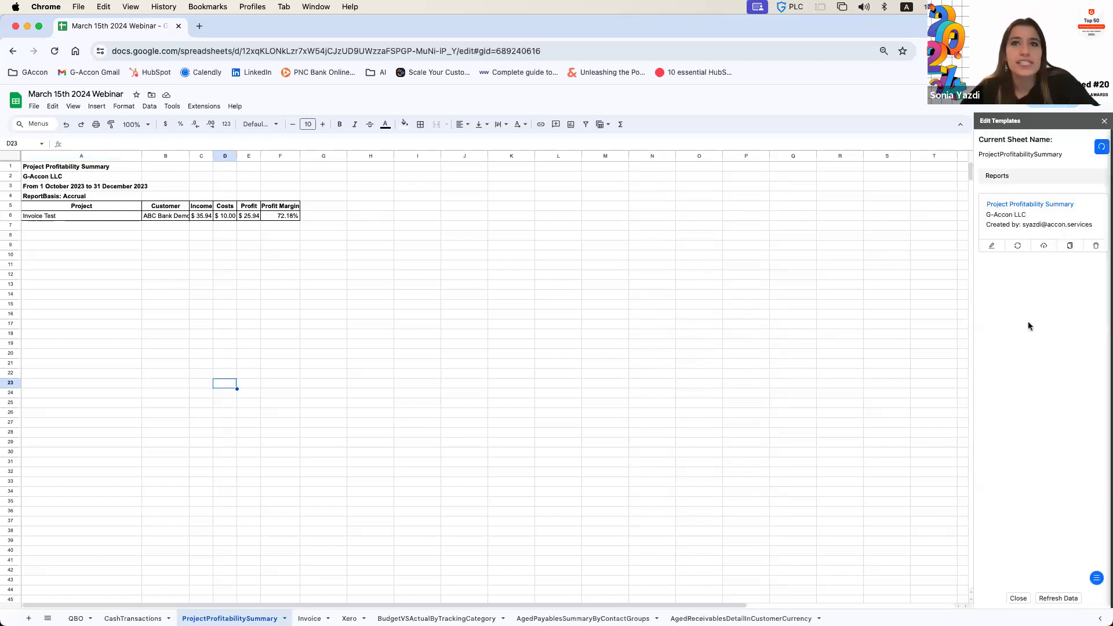
- Browse the Invoice, Xero, BudgetVSActualByTrackingCategory and CashTransactions sheets, ending on QBO
click(310, 618)
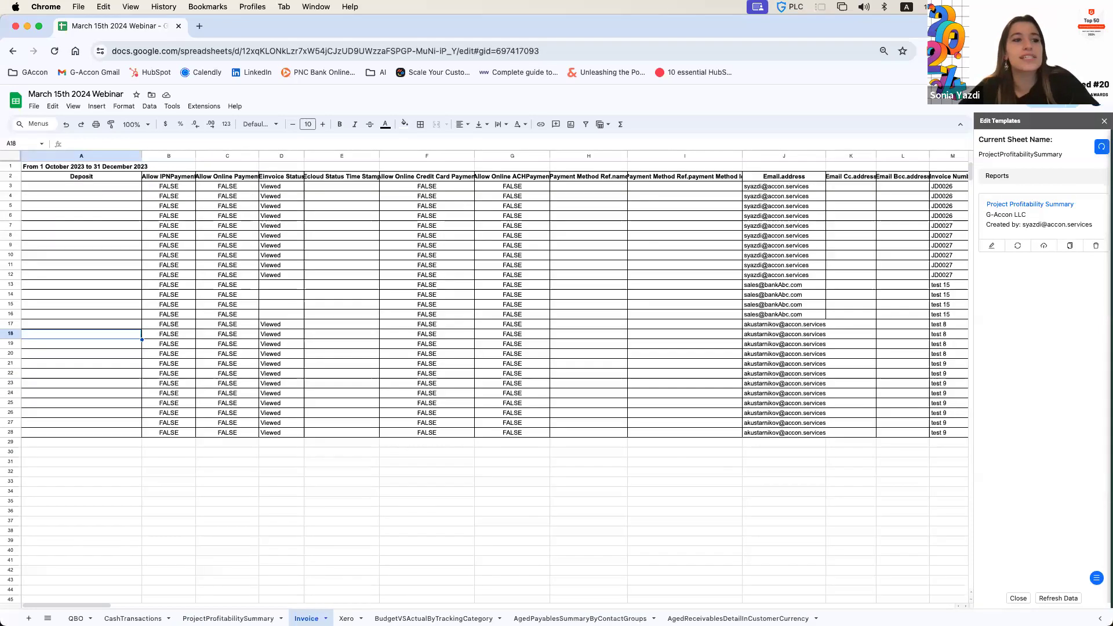
click(347, 618)
click(433, 618)
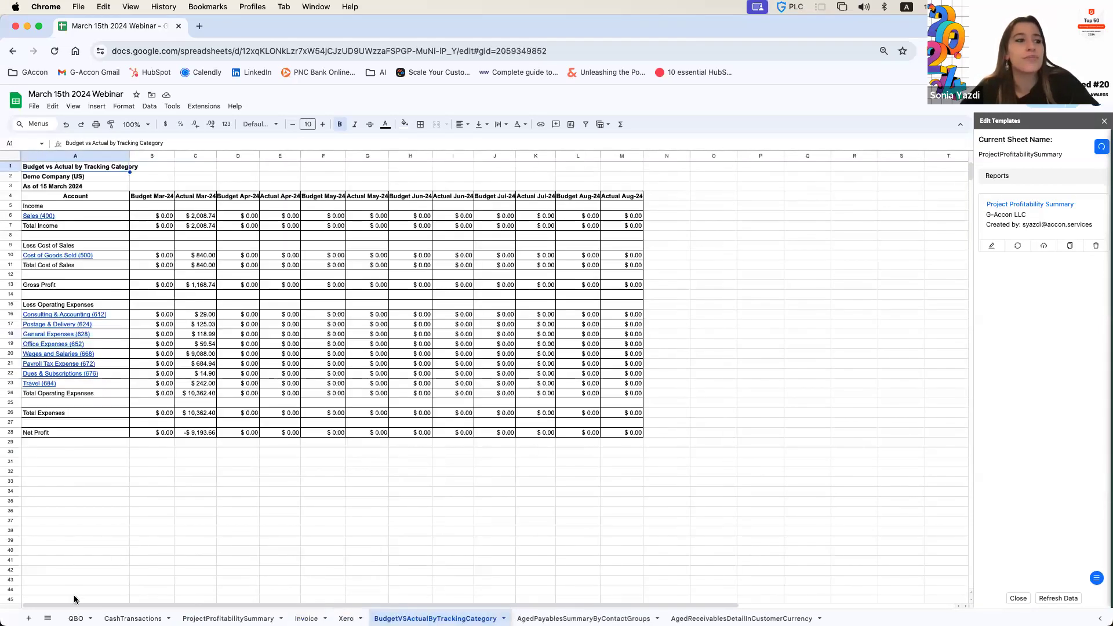
click(133, 618)
click(75, 618)
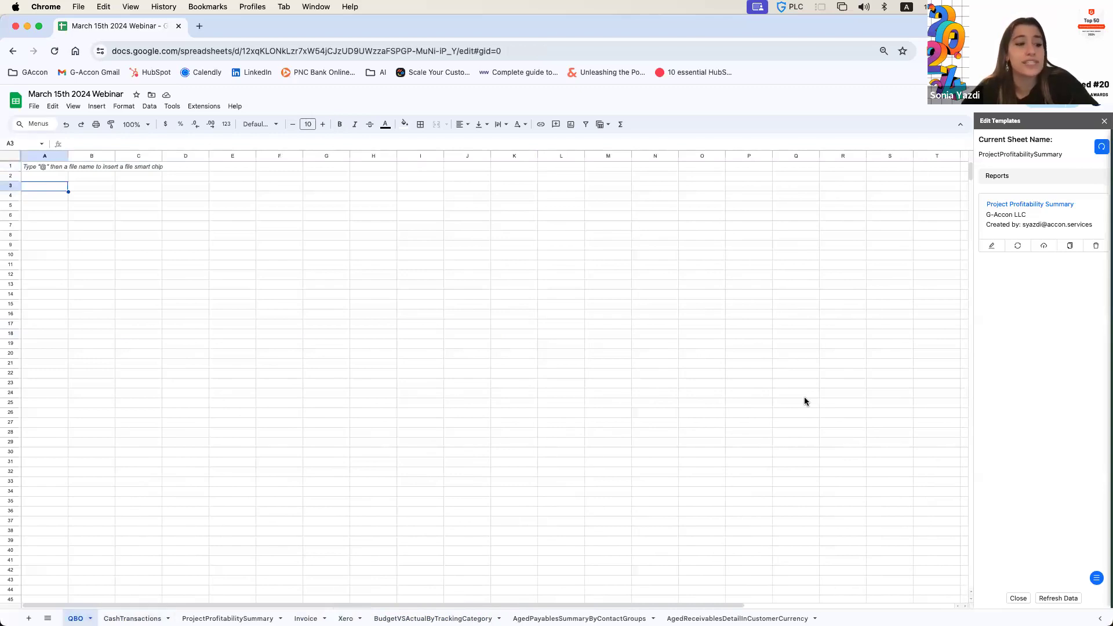
- Show the G-Accon for QuickBooks submenu under Extensions, listing Edit Templates and Upload commands
mouse_move(1105, 174)
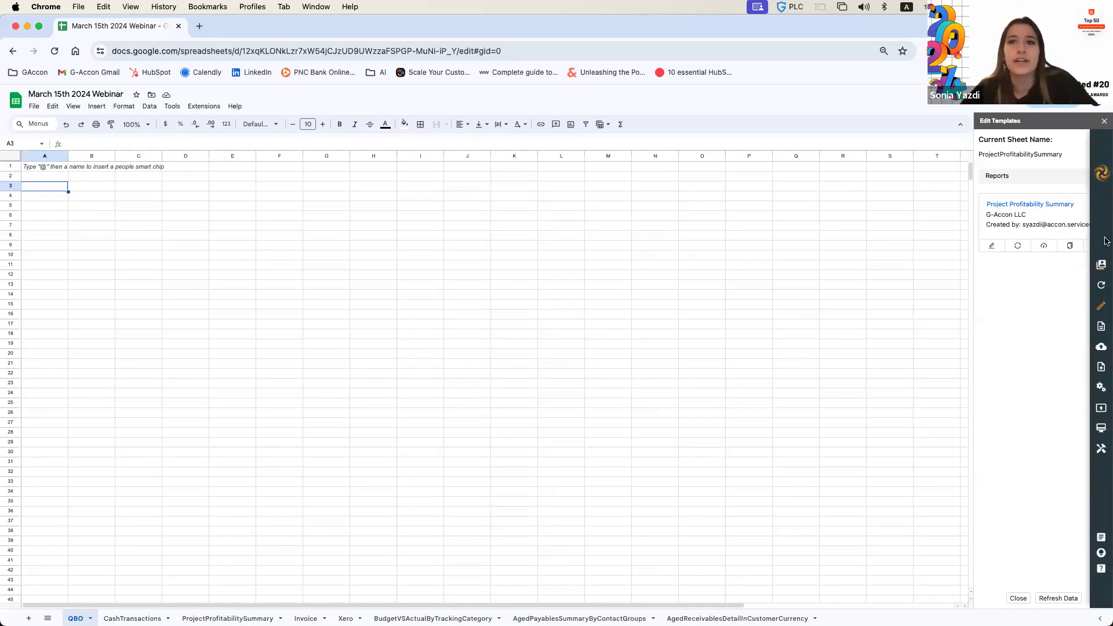
mouse_move(1102, 288)
mouse_move(1101, 326)
click(204, 106)
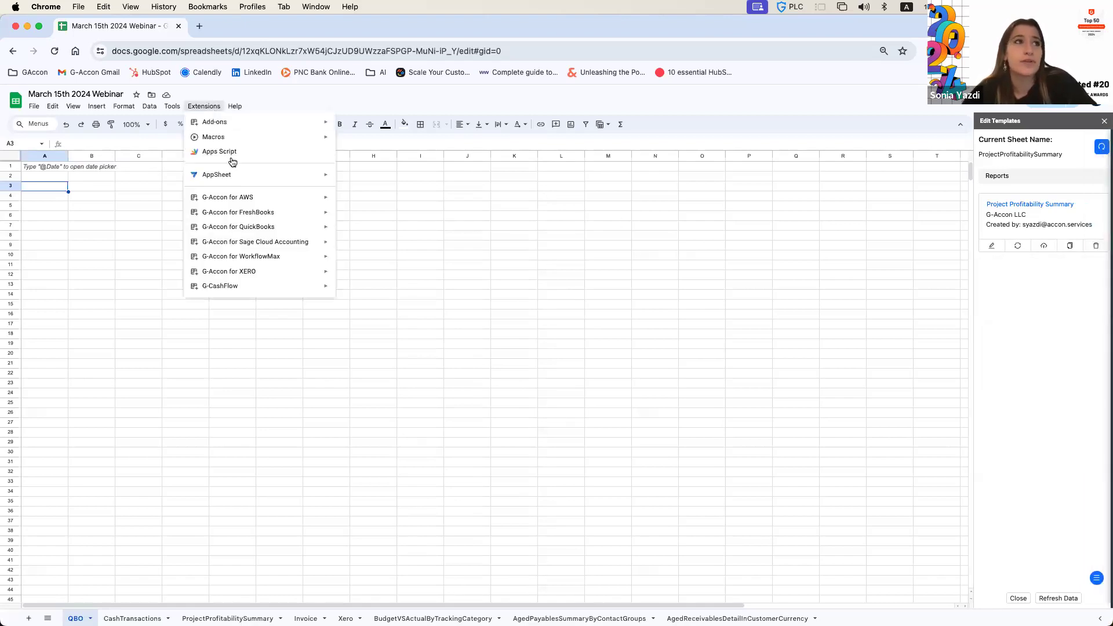
click(1024, 283)
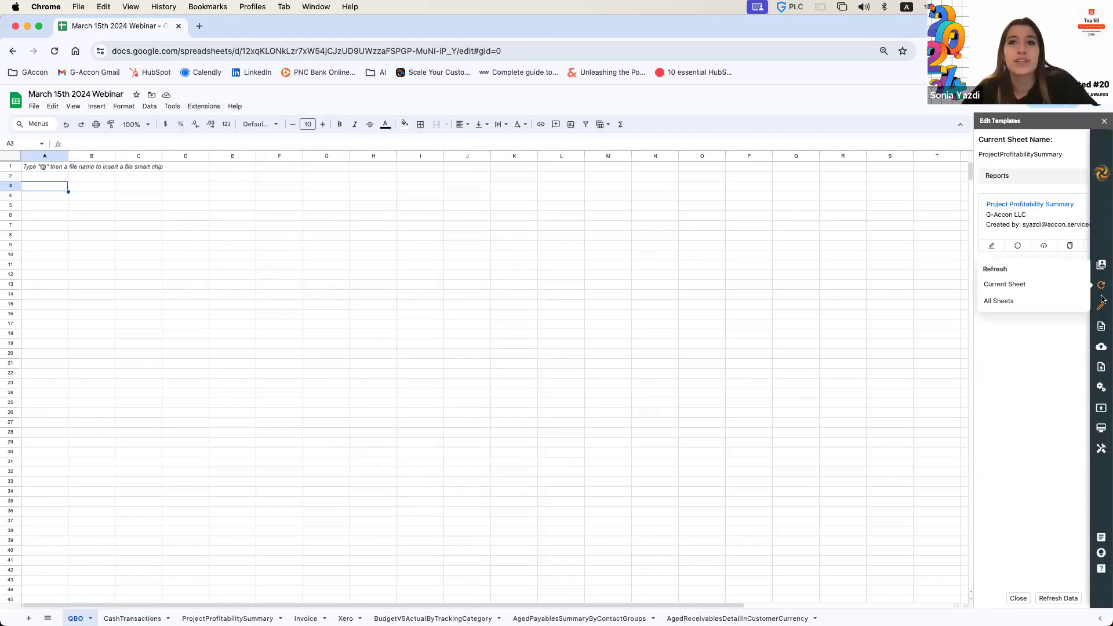
mouse_move(1103, 335)
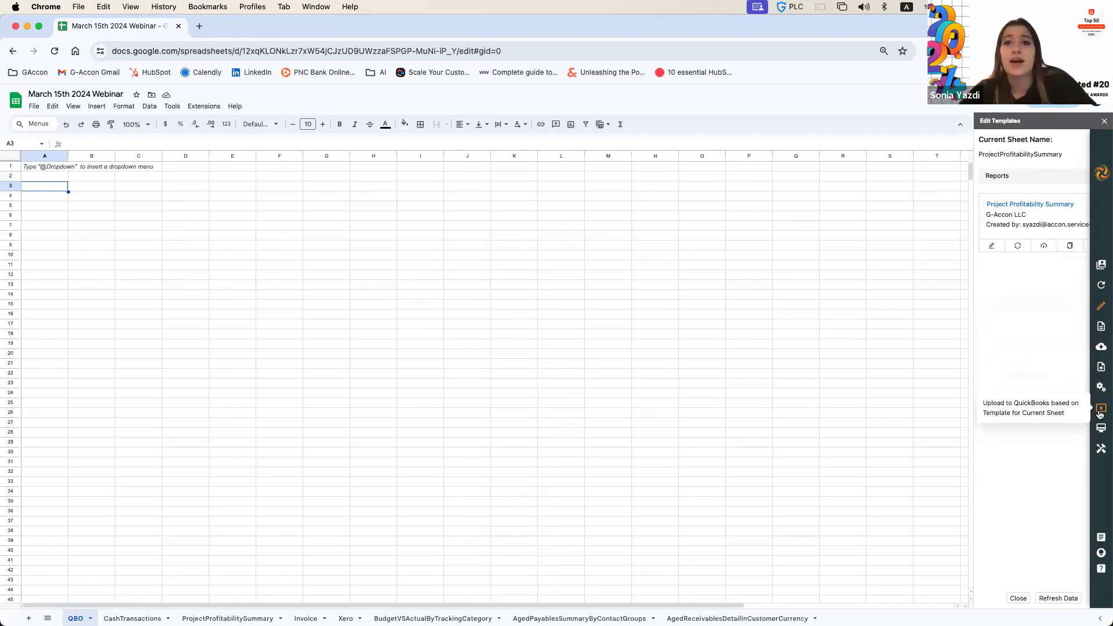
mouse_move(1101, 452)
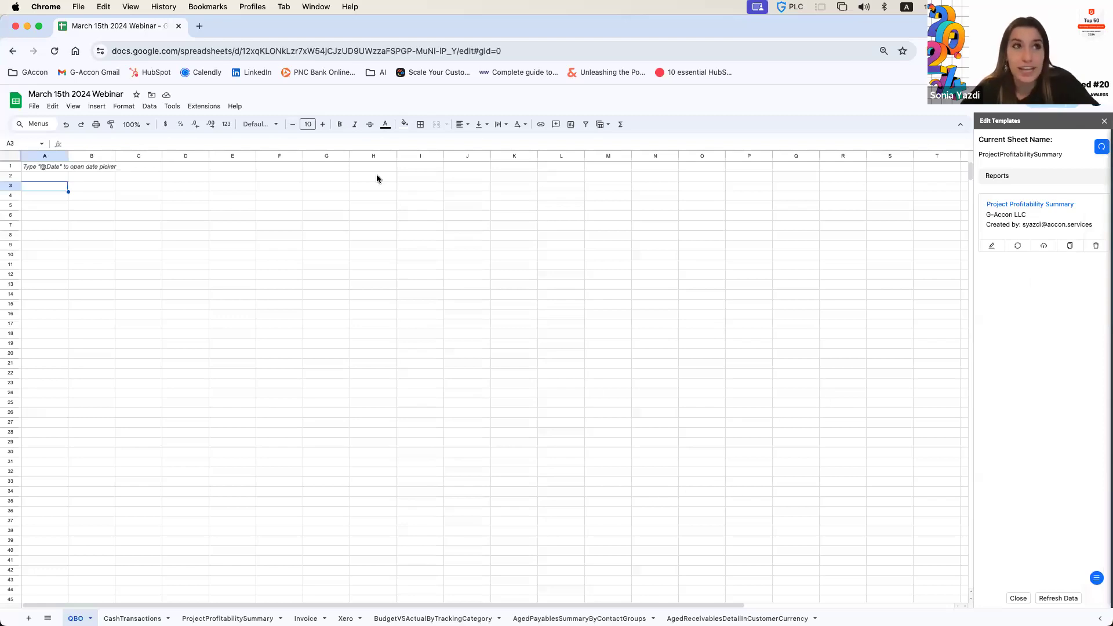
click(204, 106)
mouse_move(266, 226)
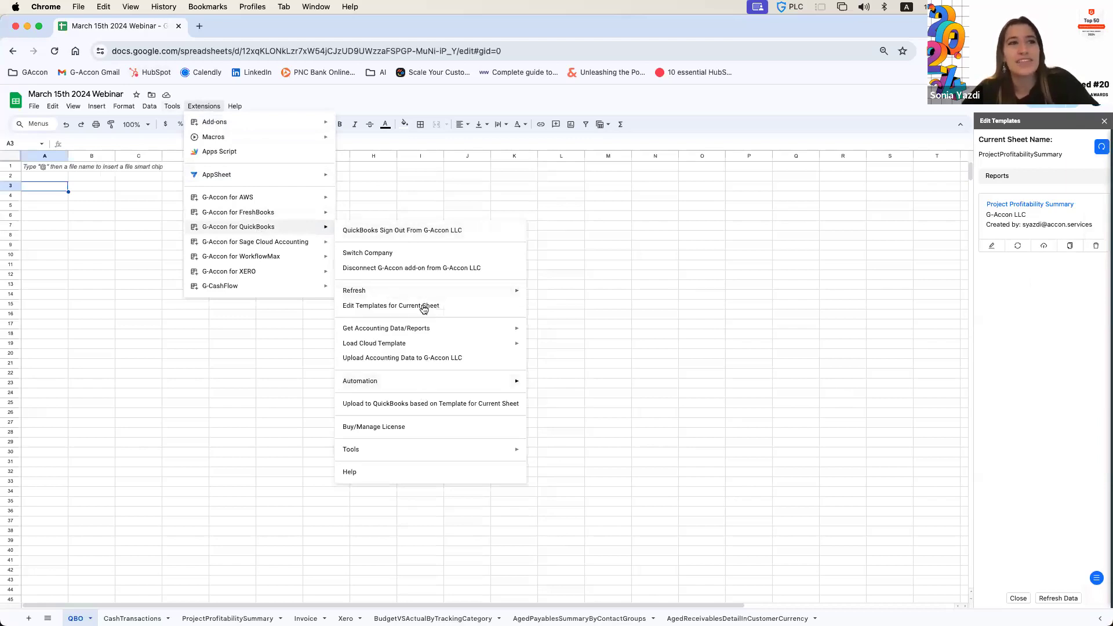
- Preview the Get Accounting Data/Reports choices, then close the menus back to the empty QBO sheet
mouse_move(425, 326)
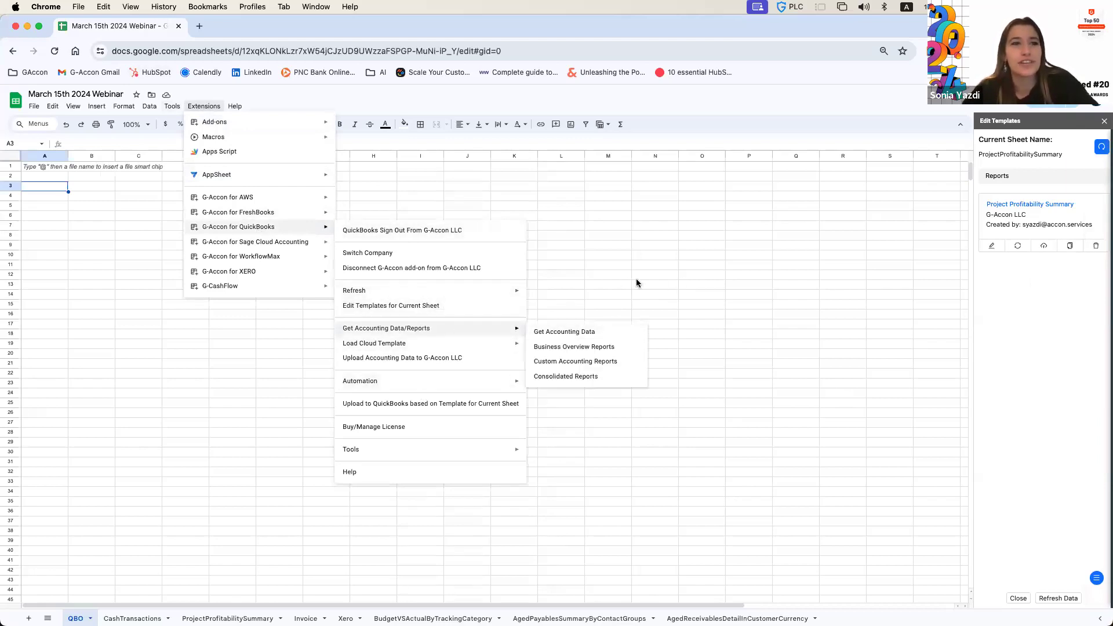
click(694, 274)
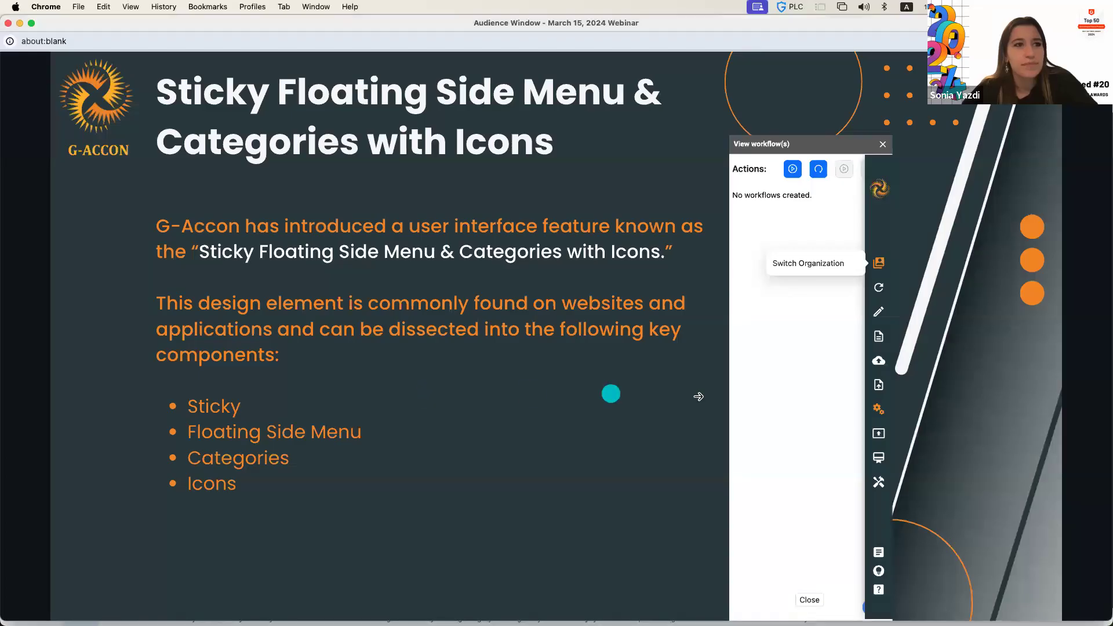
- Advance the slides to 'How to Switch Organizations' and return to the webinar spreadsheet
key(Right)
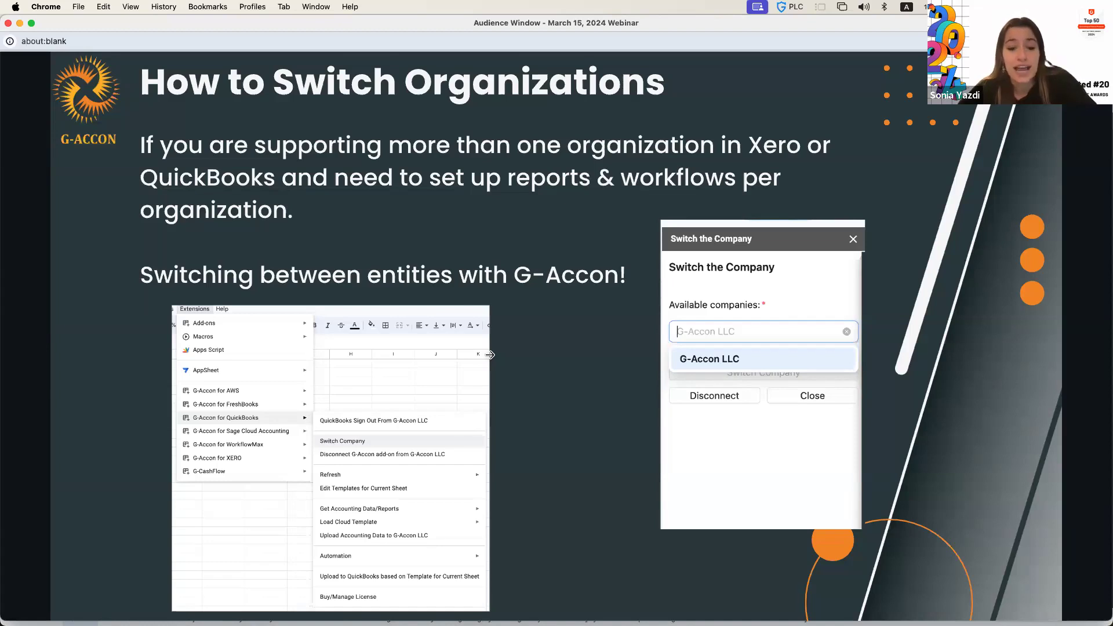
key(Escape)
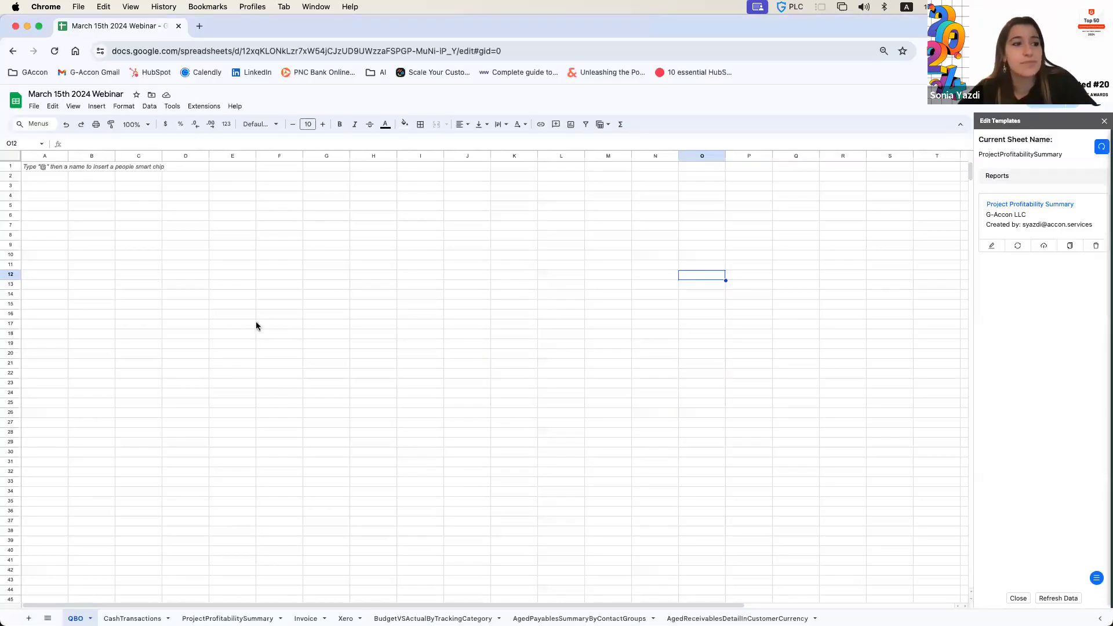
- Choose Switch Company from the G-Accon for QuickBooks add-on menu
click(156, 365)
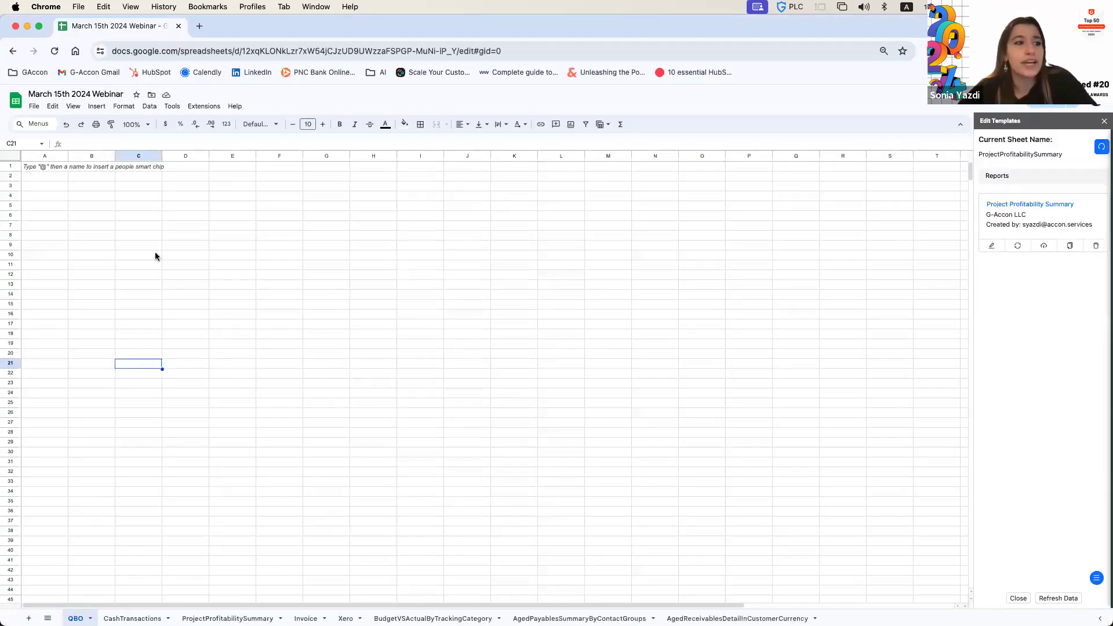
click(202, 107)
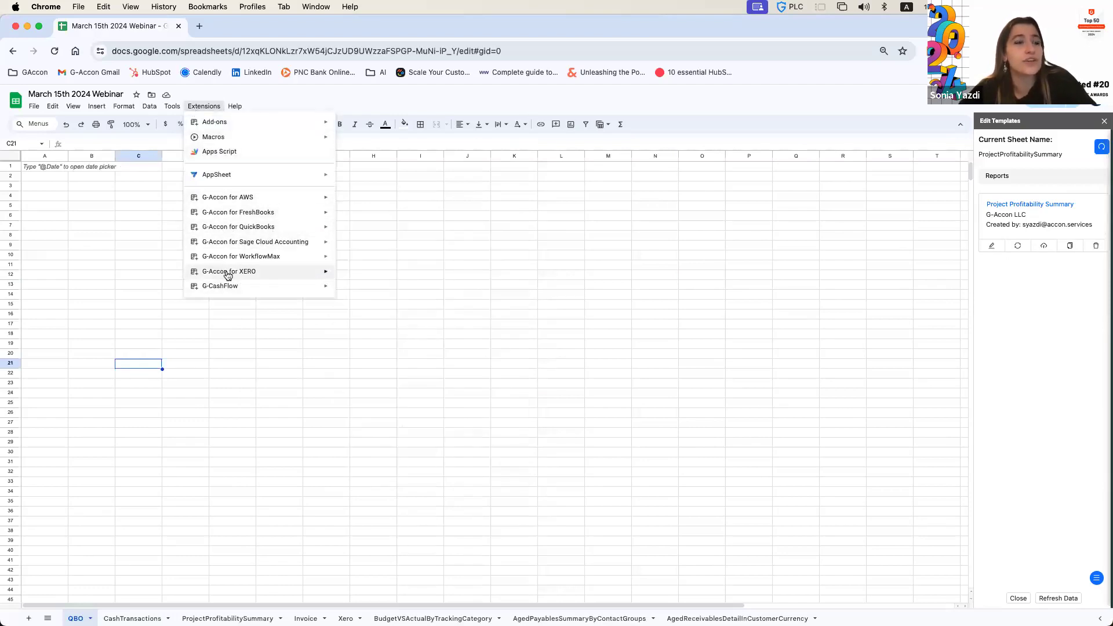
mouse_move(310, 228)
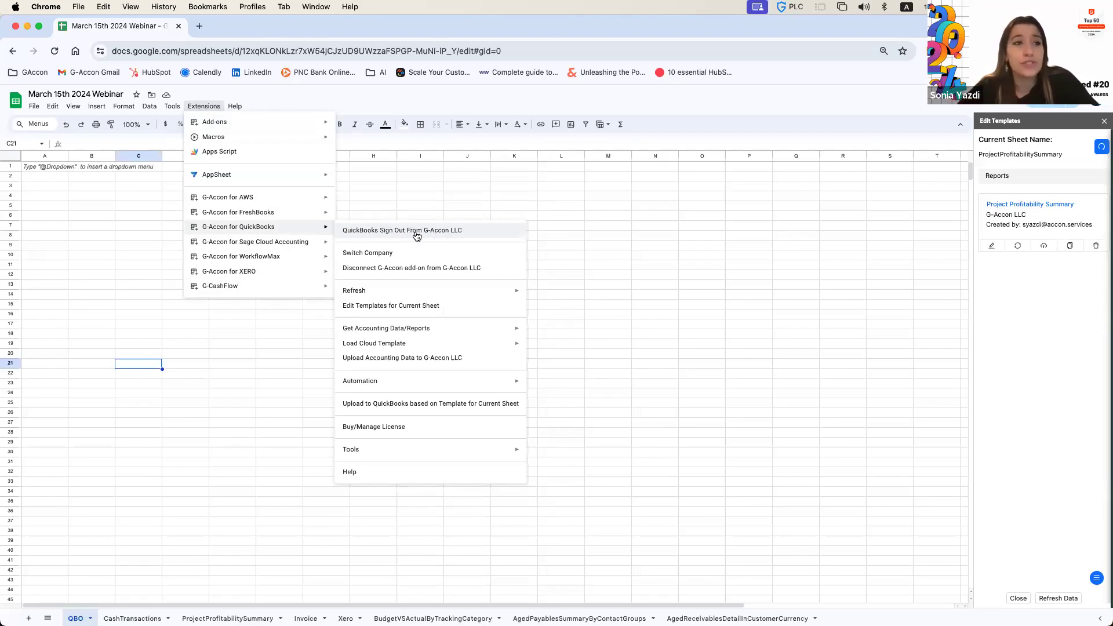
click(392, 258)
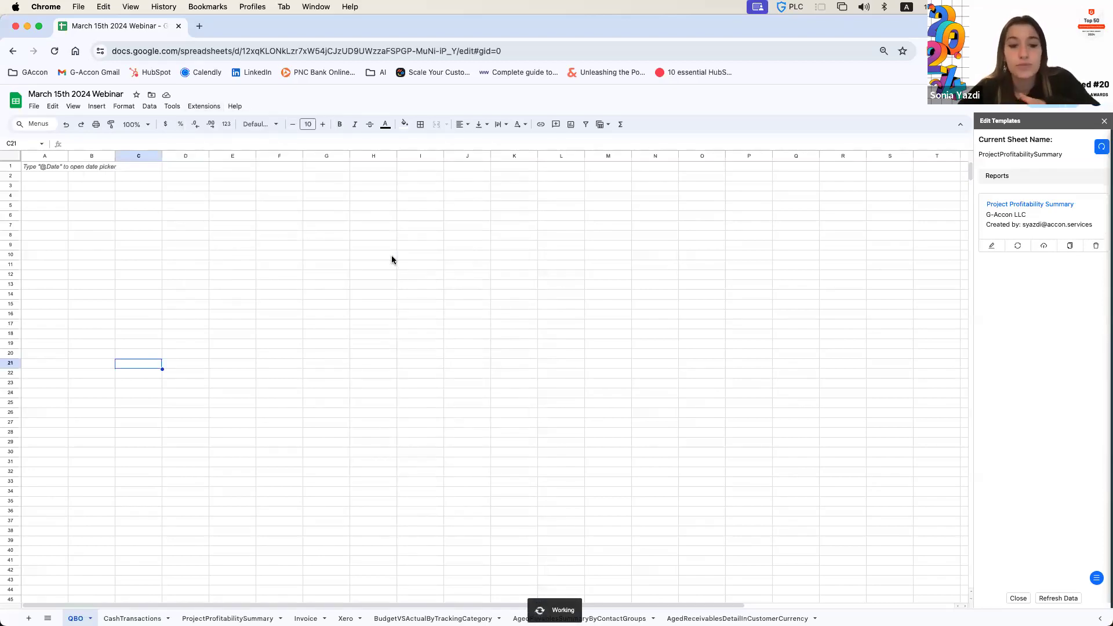
- Select G-Accon LLC from Available companies in the Switch the Company panel
click(203, 106)
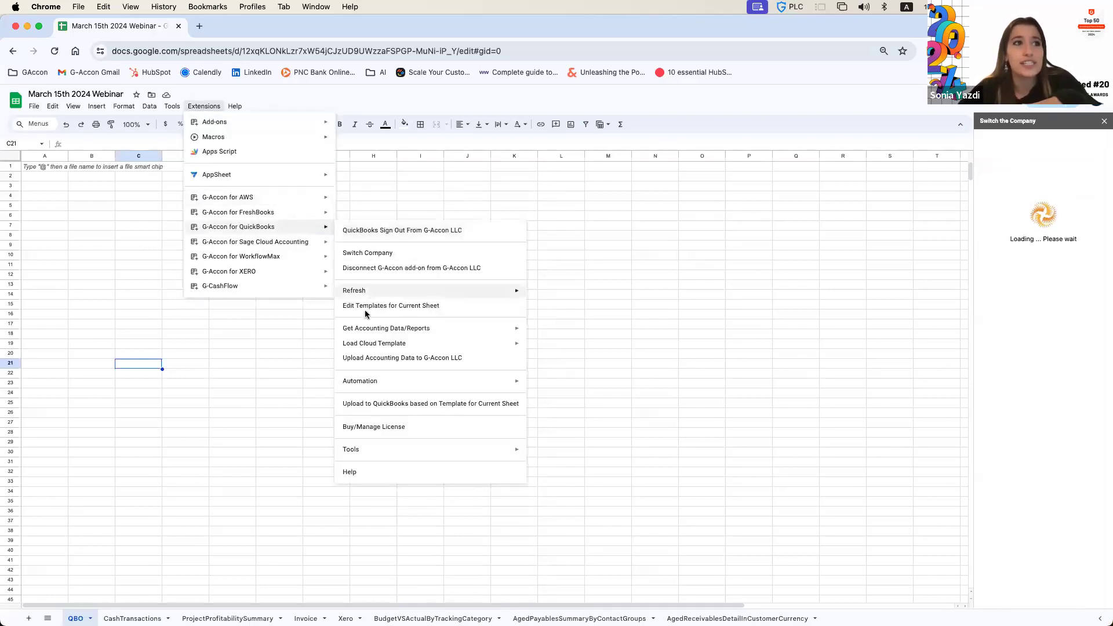
click(1010, 334)
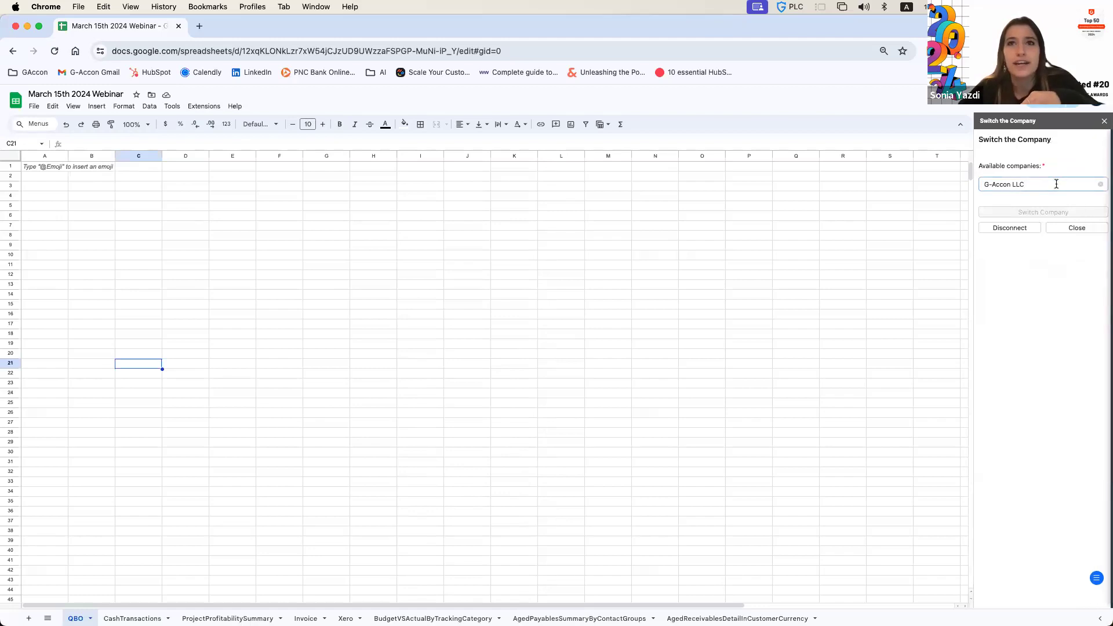
click(1077, 183)
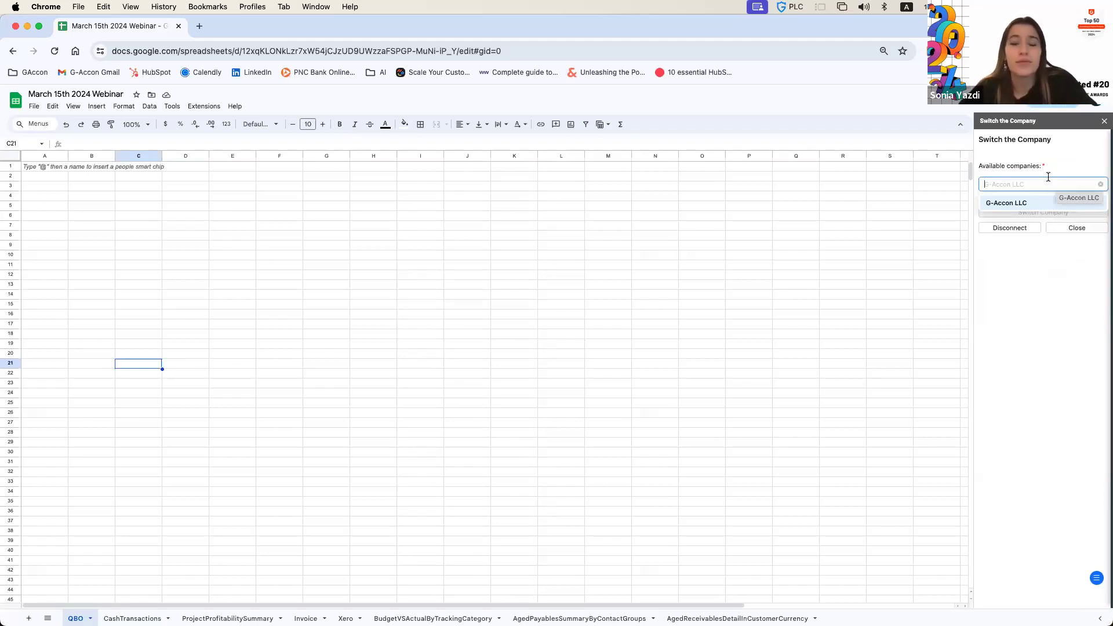
click(1047, 202)
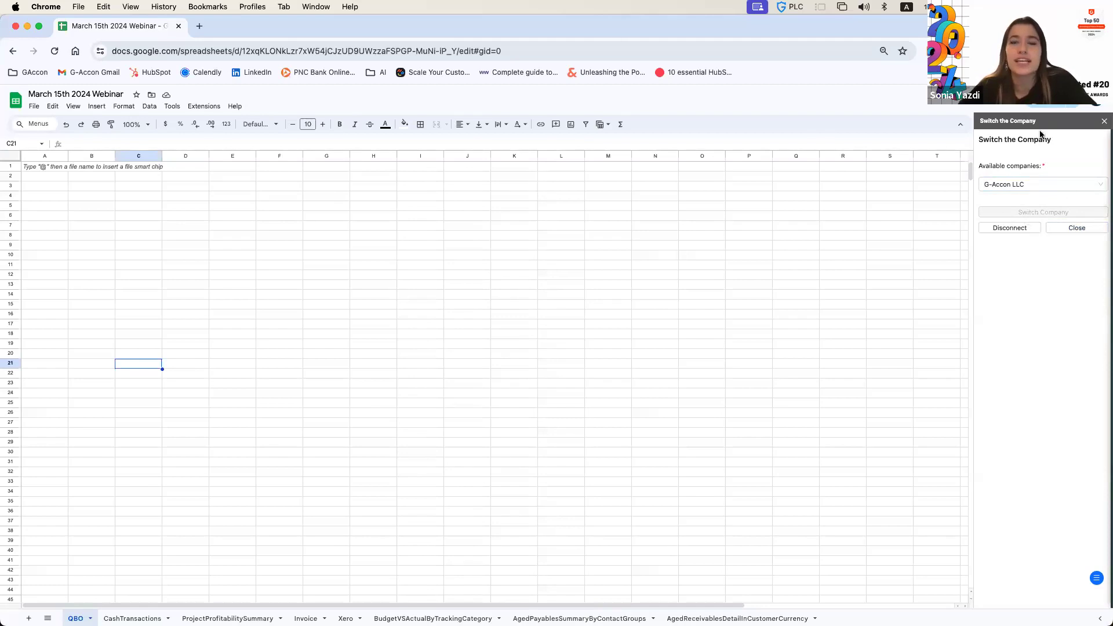
- Close the company switcher and advance the slides to 'How to use Cloud Templates with New UI & Features'
click(1082, 228)
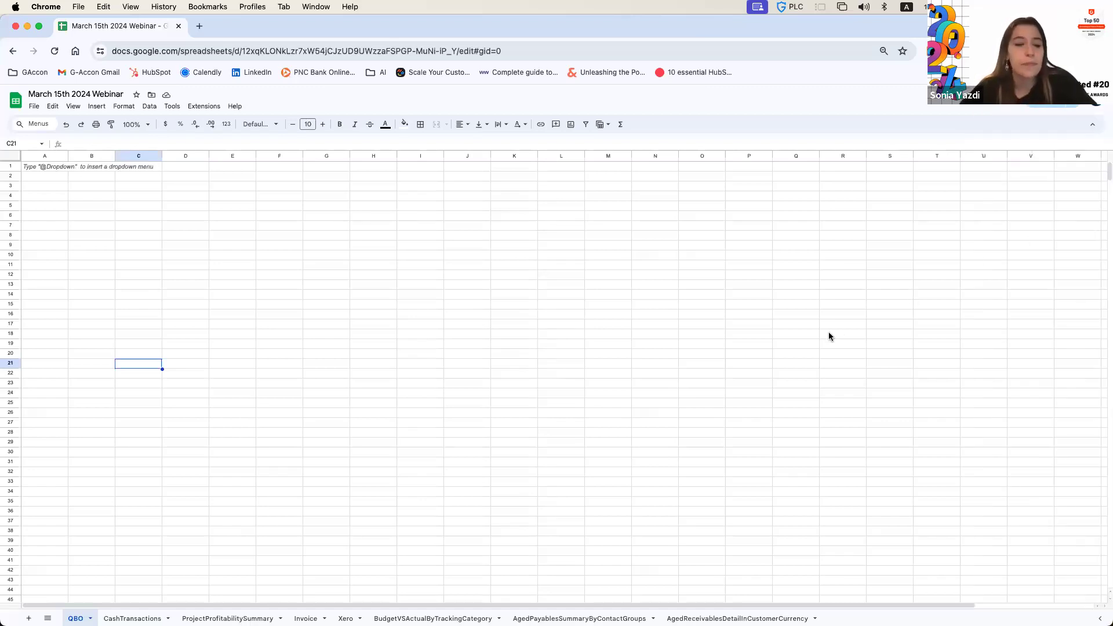
key(super+grave)
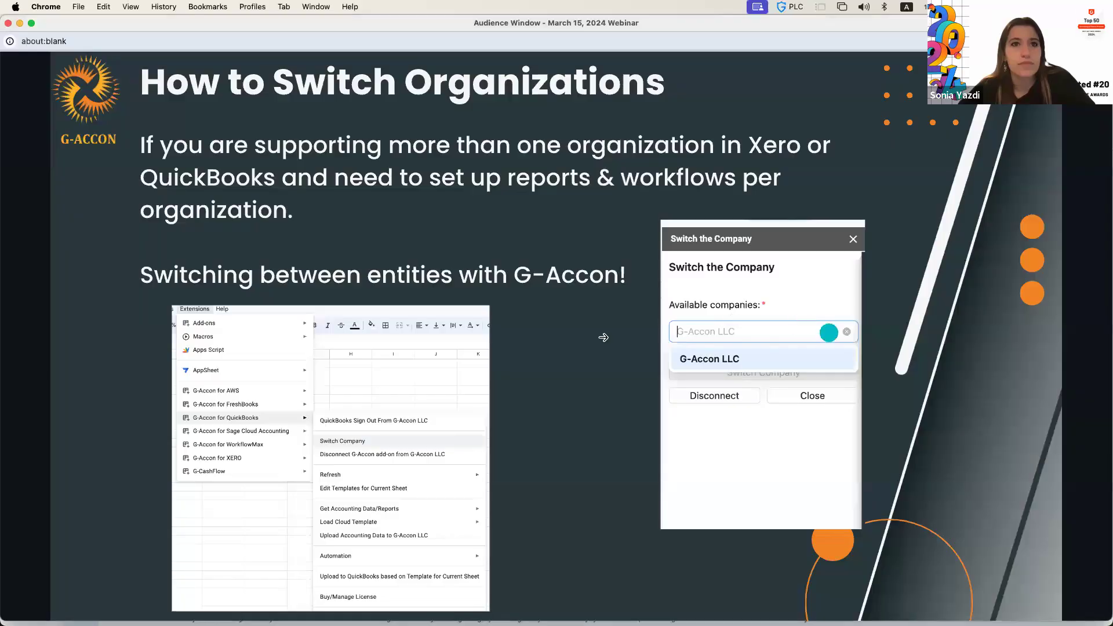
key(Right)
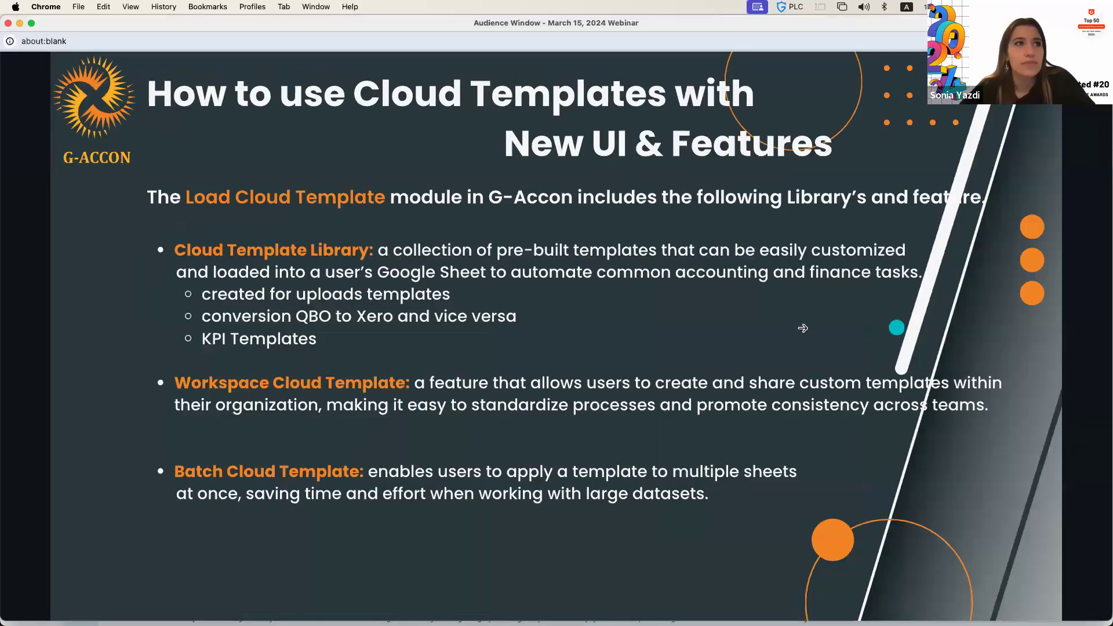
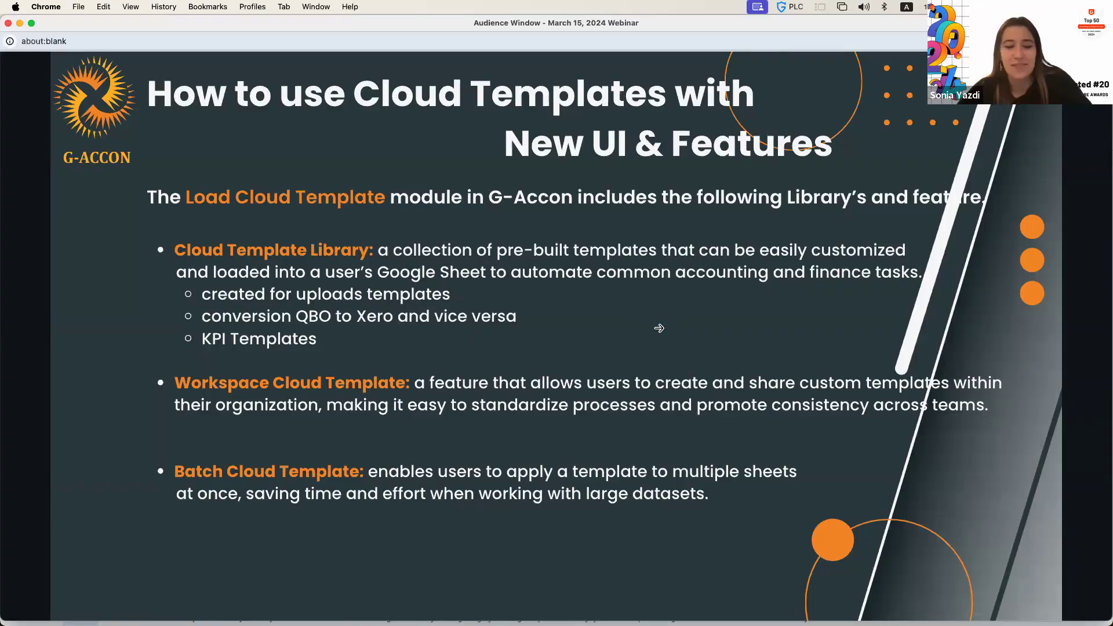
- In the webinar spreadsheet, select cell A2 and show G-Accon's three Load Cloud Template options
key(super+Tab)
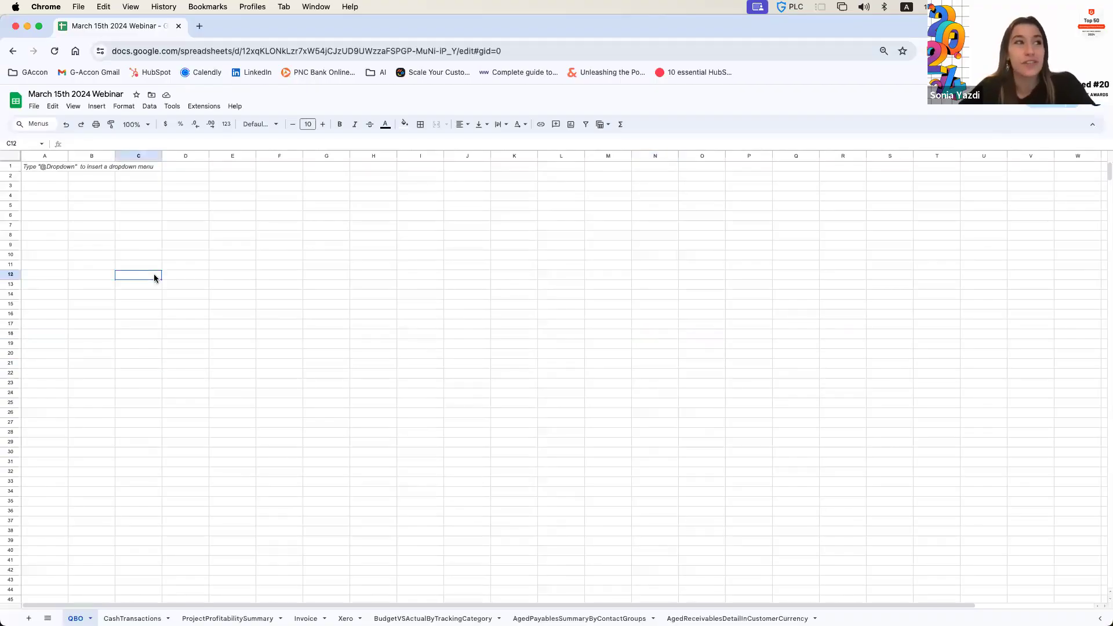
click(43, 188)
click(42, 176)
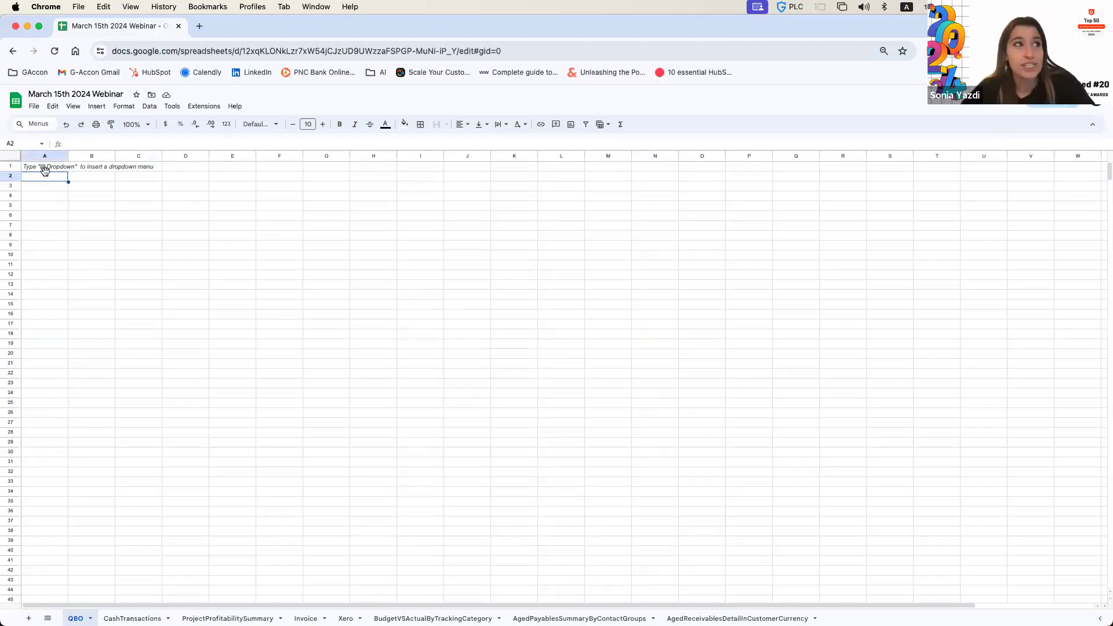
click(204, 107)
mouse_move(287, 227)
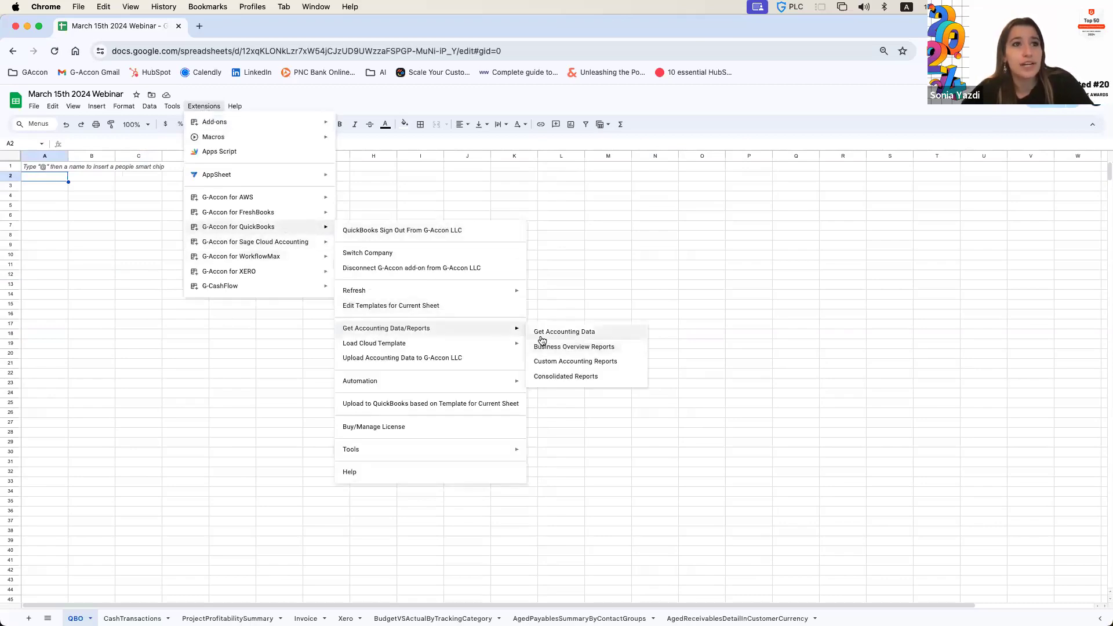
mouse_move(479, 349)
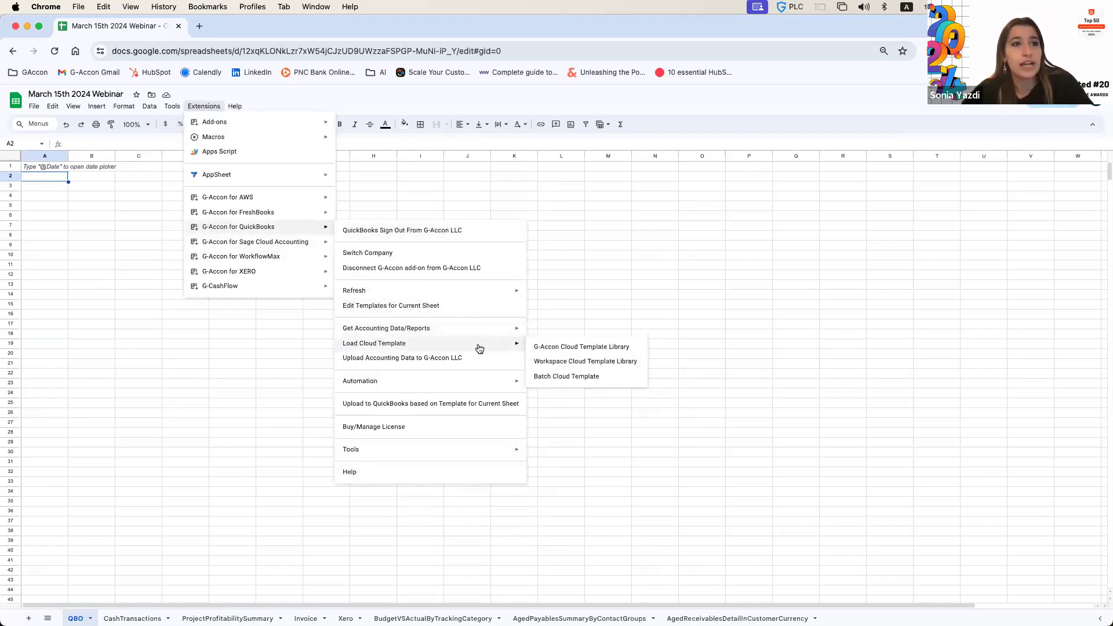
click(579, 348)
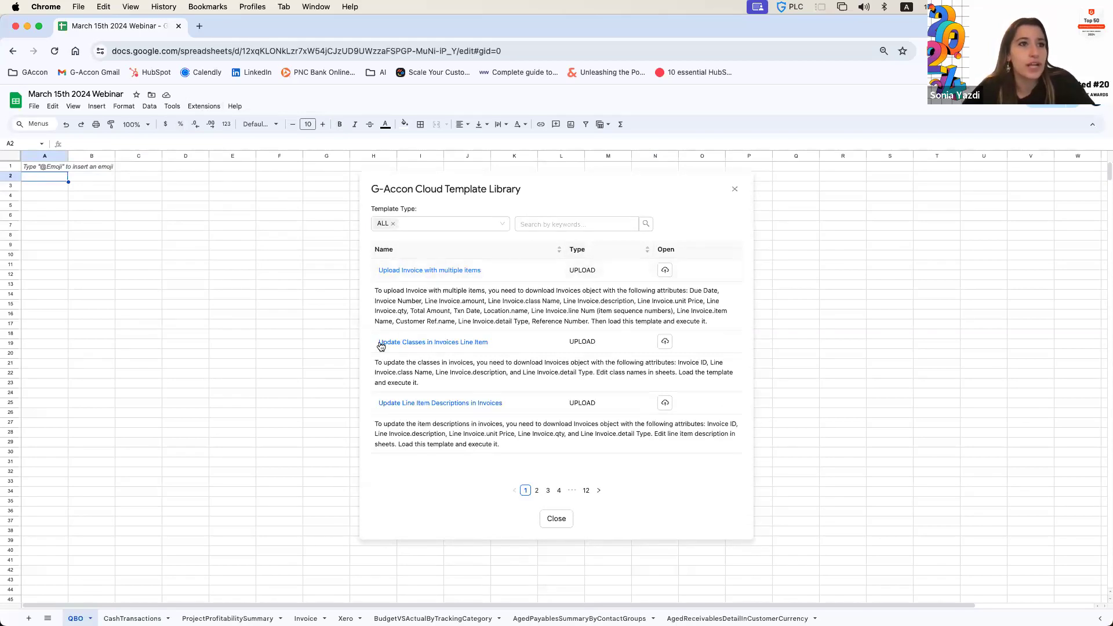
click(555, 225)
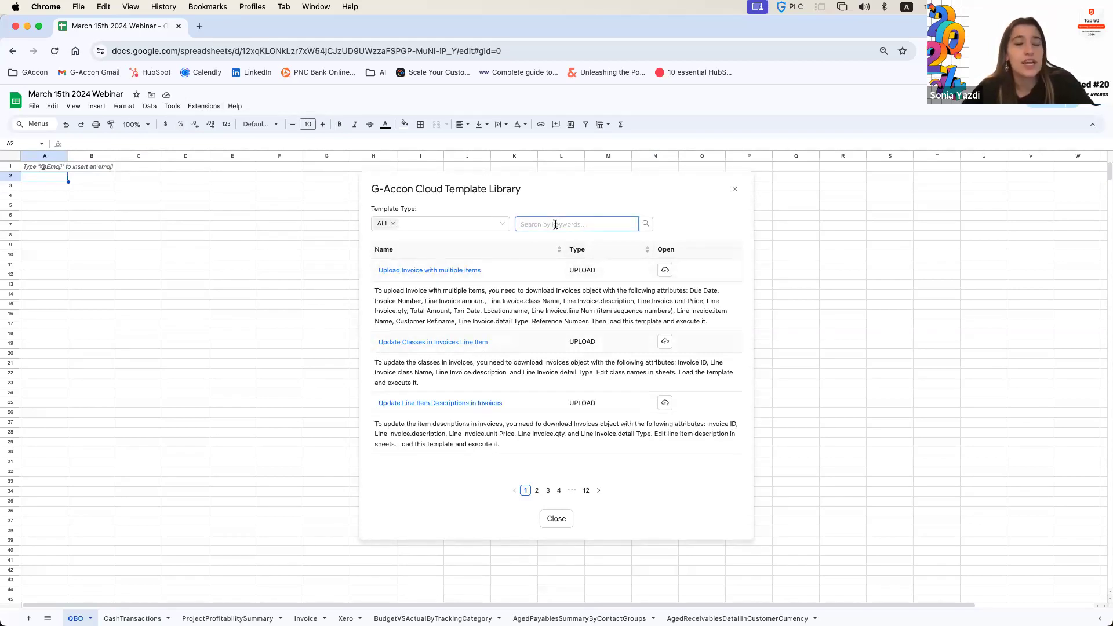
text(Xero)
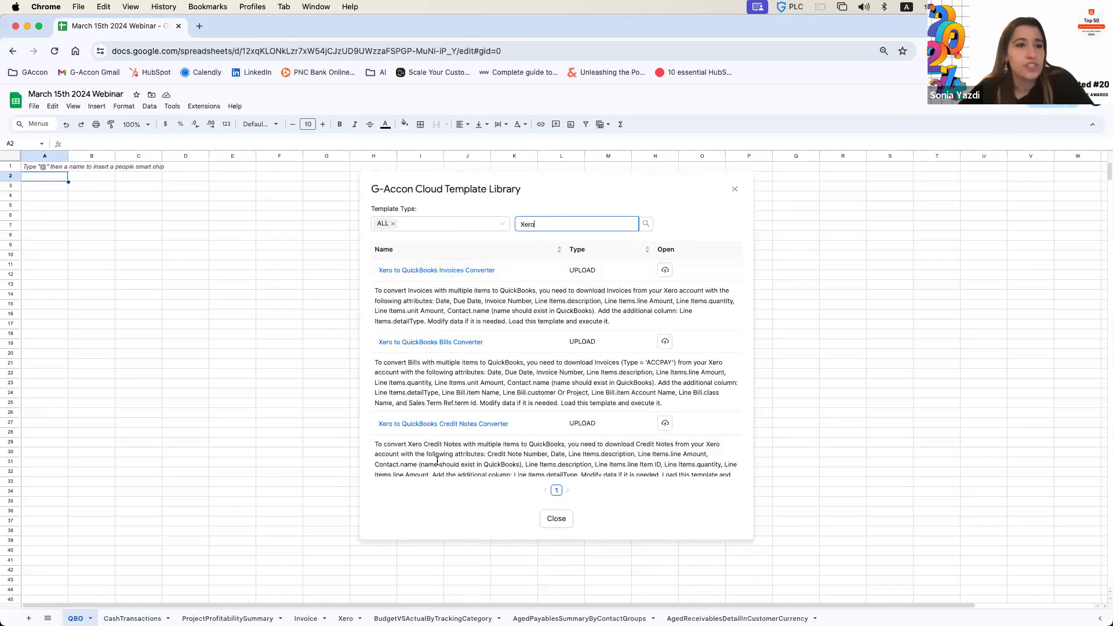
double_click(545, 225)
key(BackSpace)
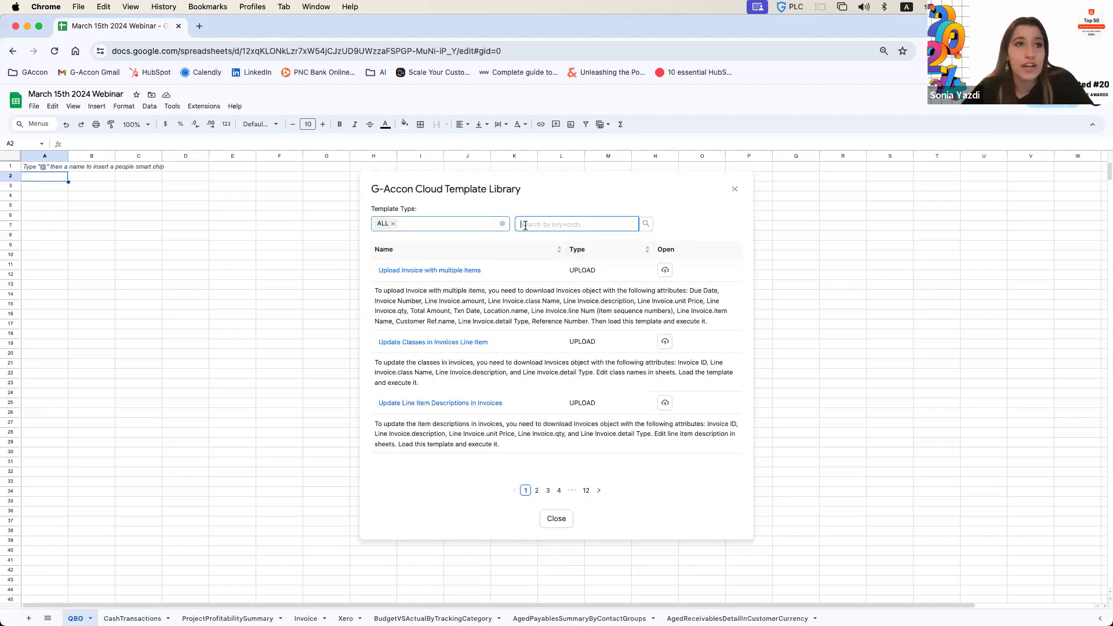
text(KPI)
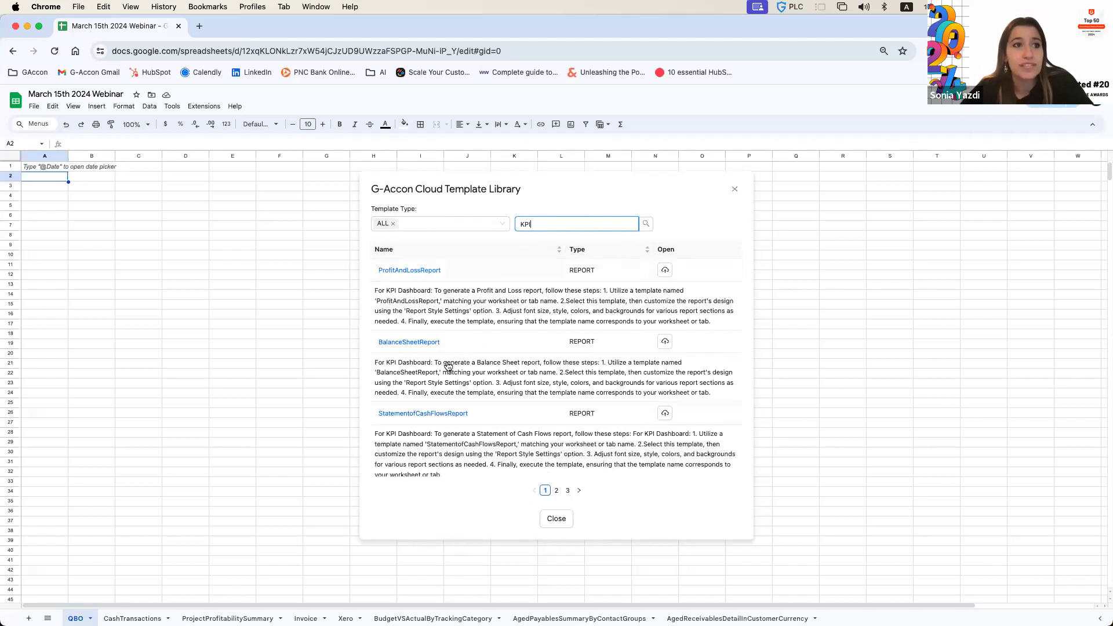
click(556, 491)
click(568, 490)
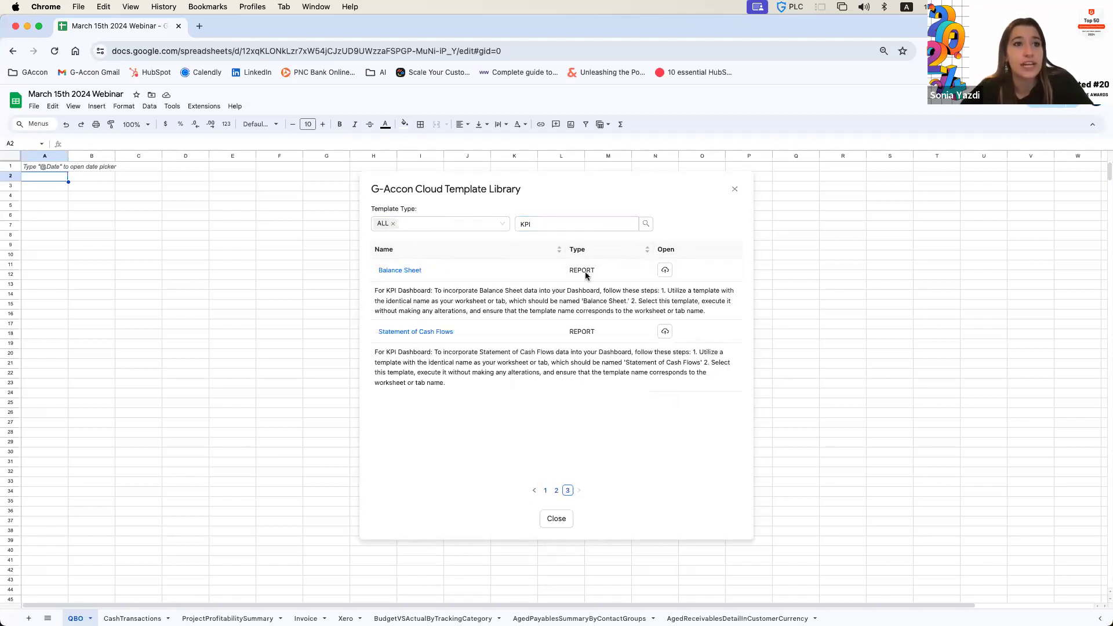
key(BackSpace)
key(BackSpace)
key(BackSpace)
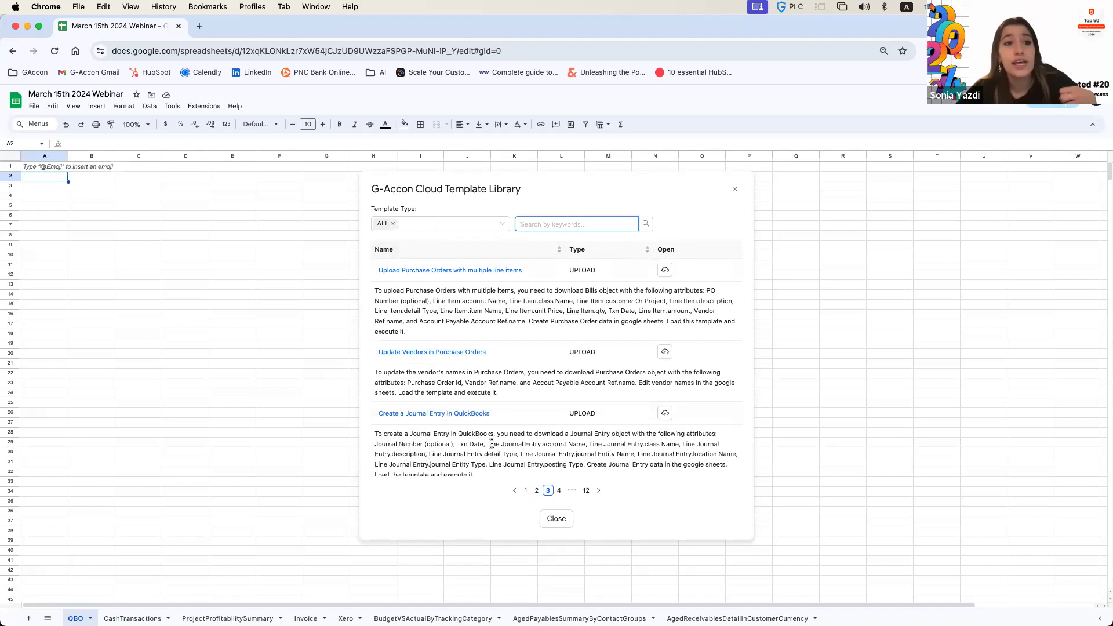
click(503, 442)
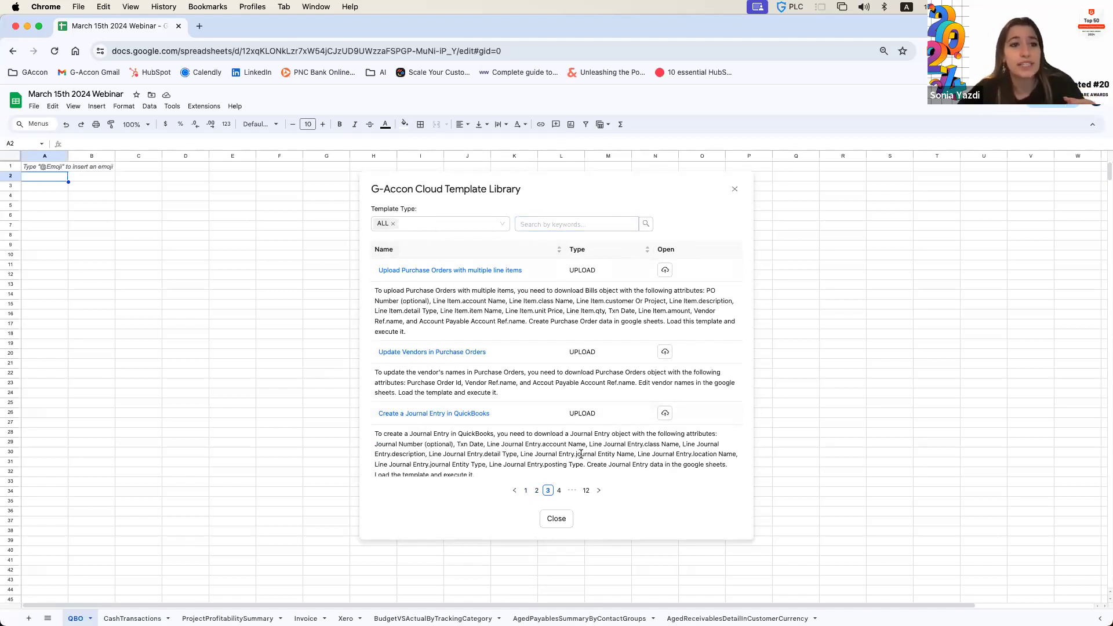
drag(456, 454, 534, 464)
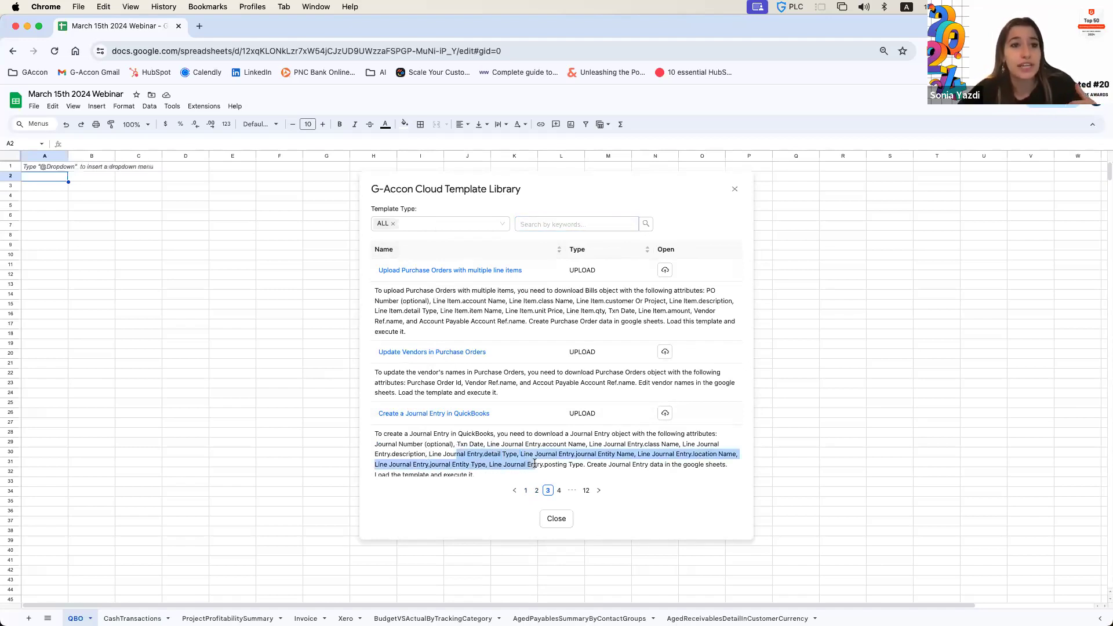
click(456, 448)
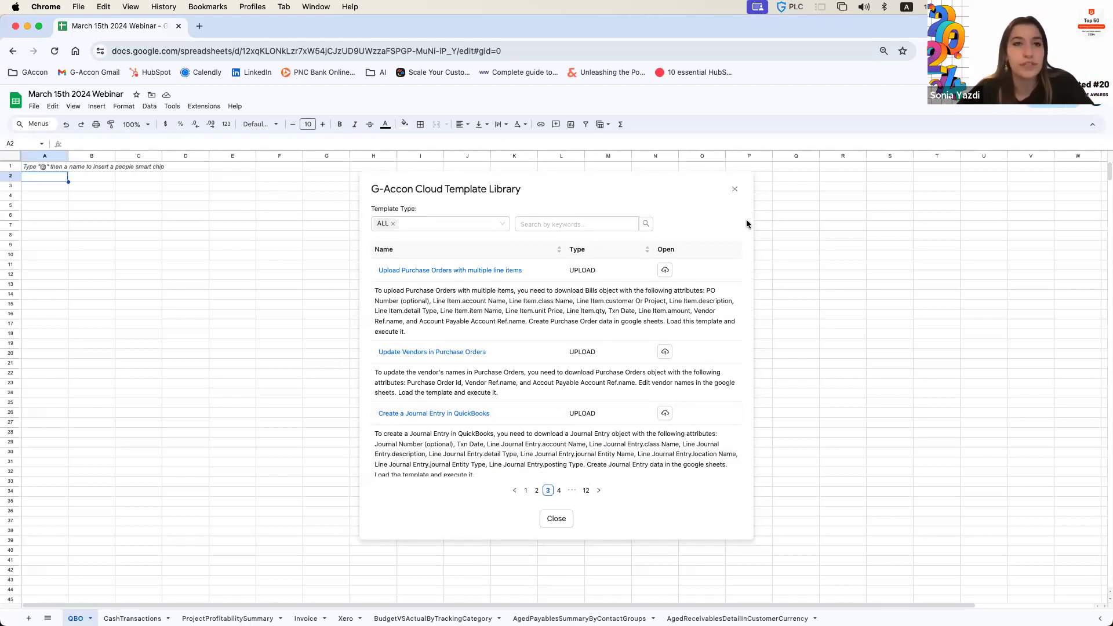
click(735, 190)
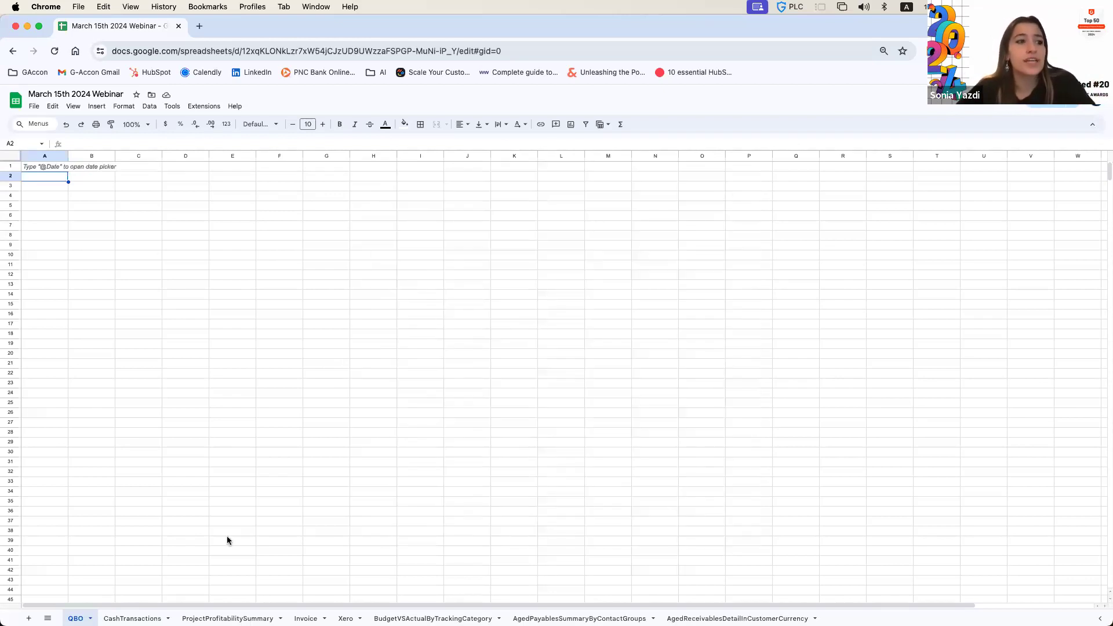
- Switch to the CashTransactions sheet and show G-Accon for QuickBooks' Load Cloud Template options
click(133, 618)
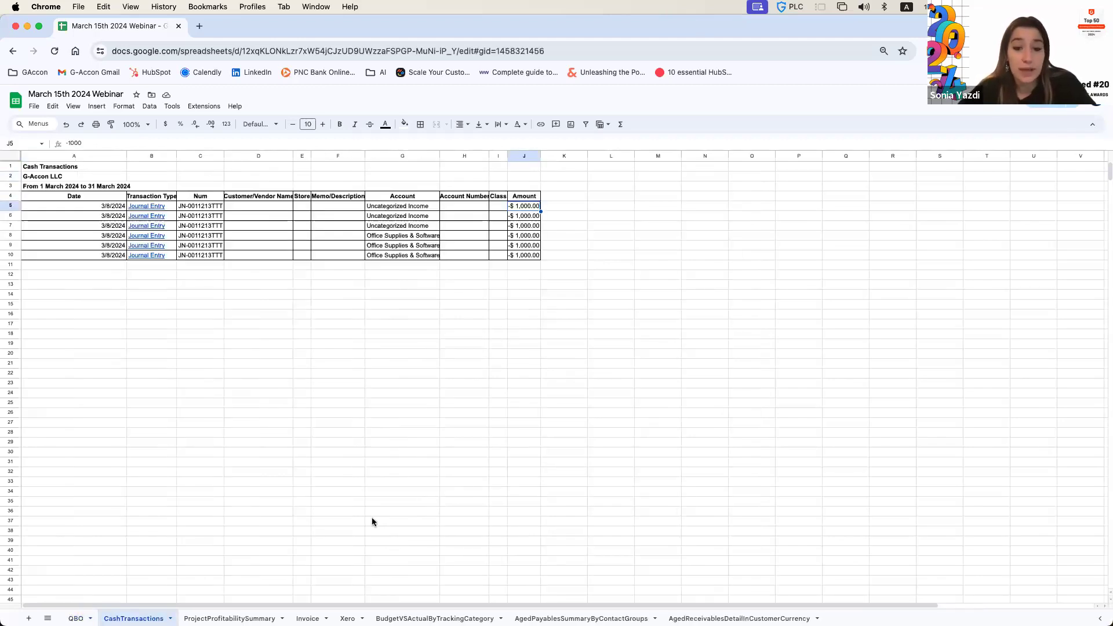
click(208, 108)
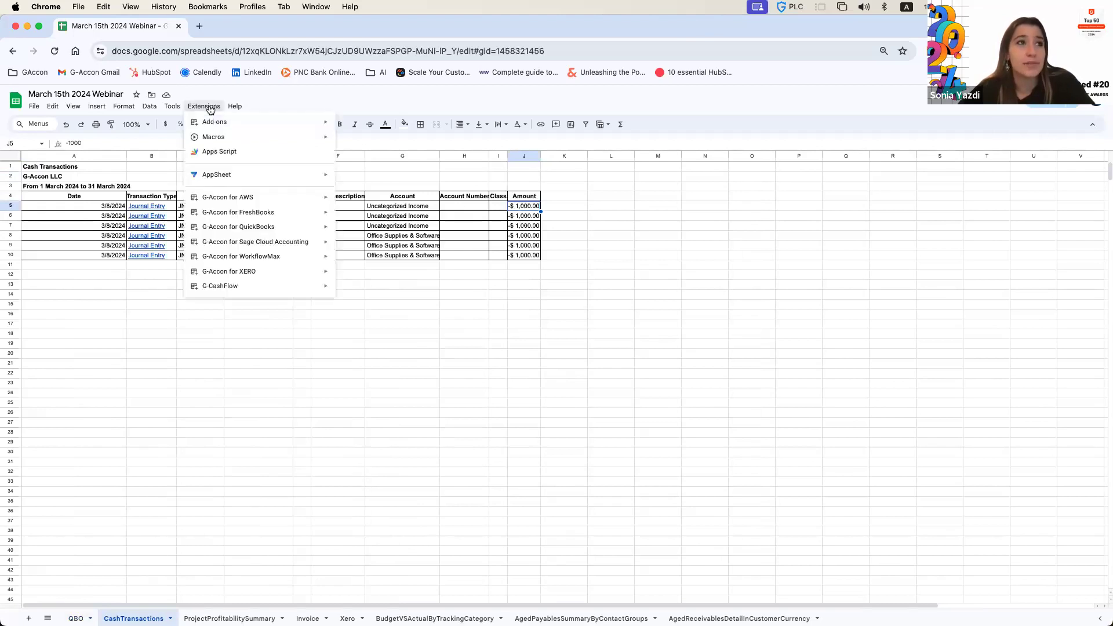
mouse_move(277, 229)
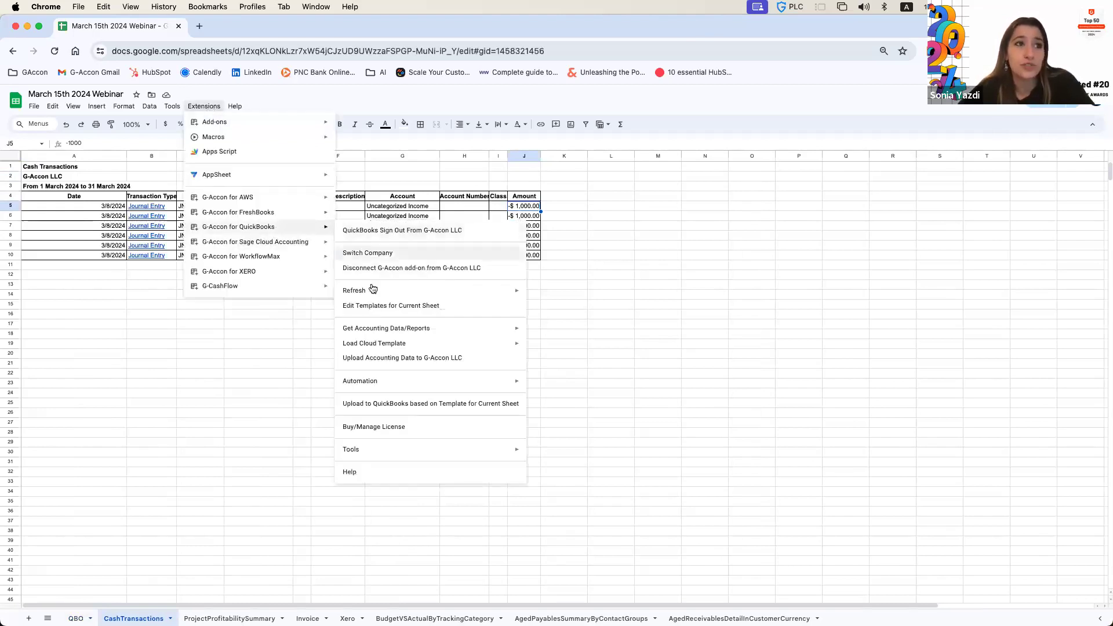
mouse_move(375, 342)
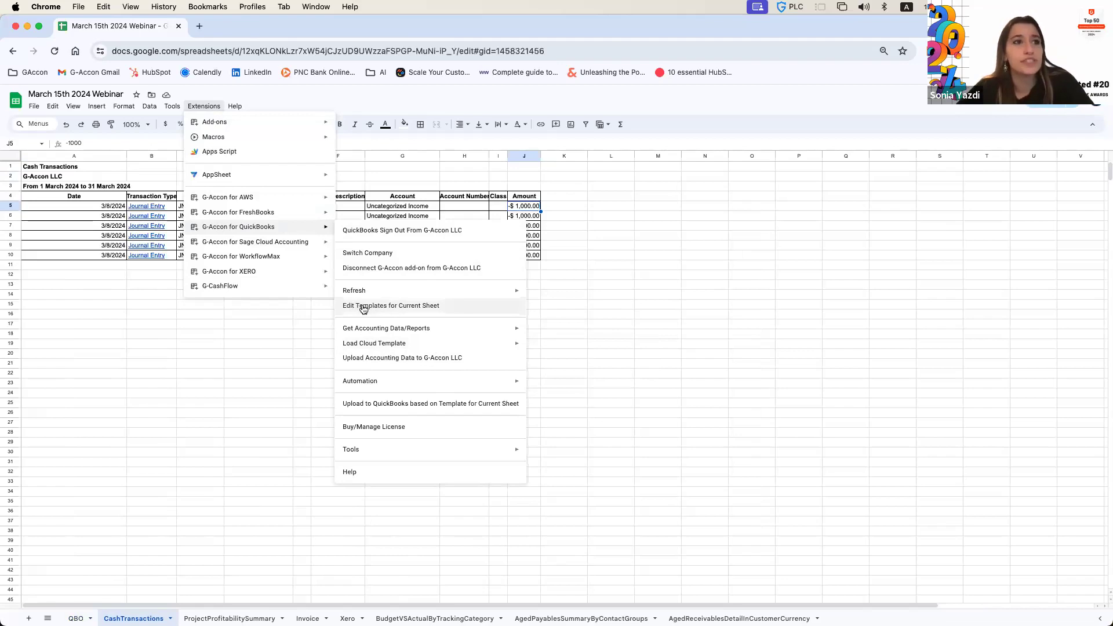
- Create a cloud template from the current sheet named 'Cash Transactions Custom Demo'
click(362, 307)
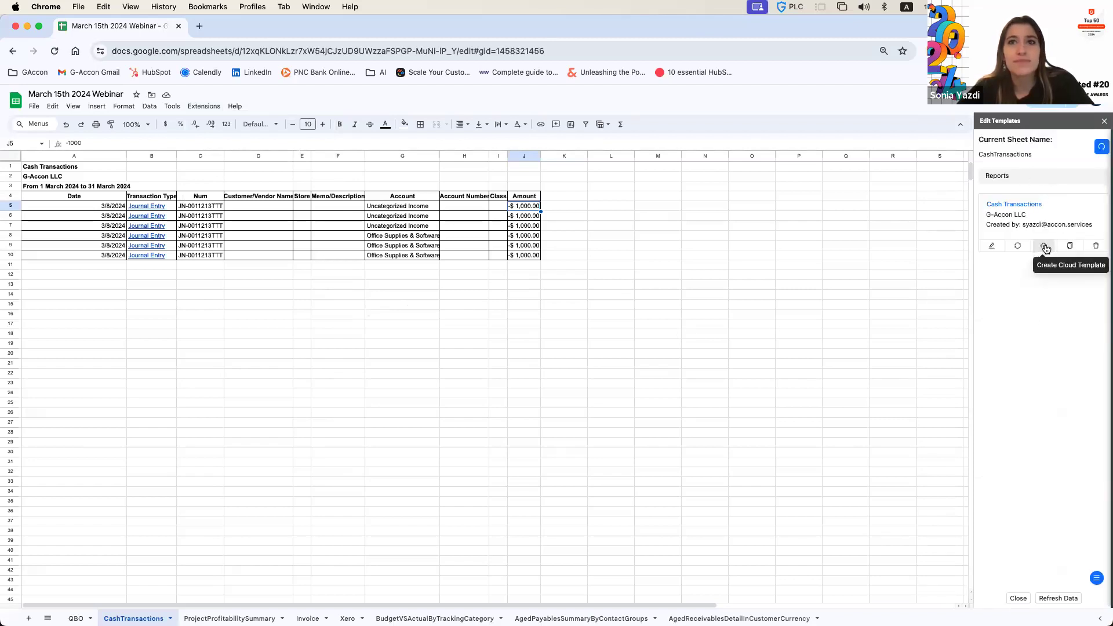
click(1044, 248)
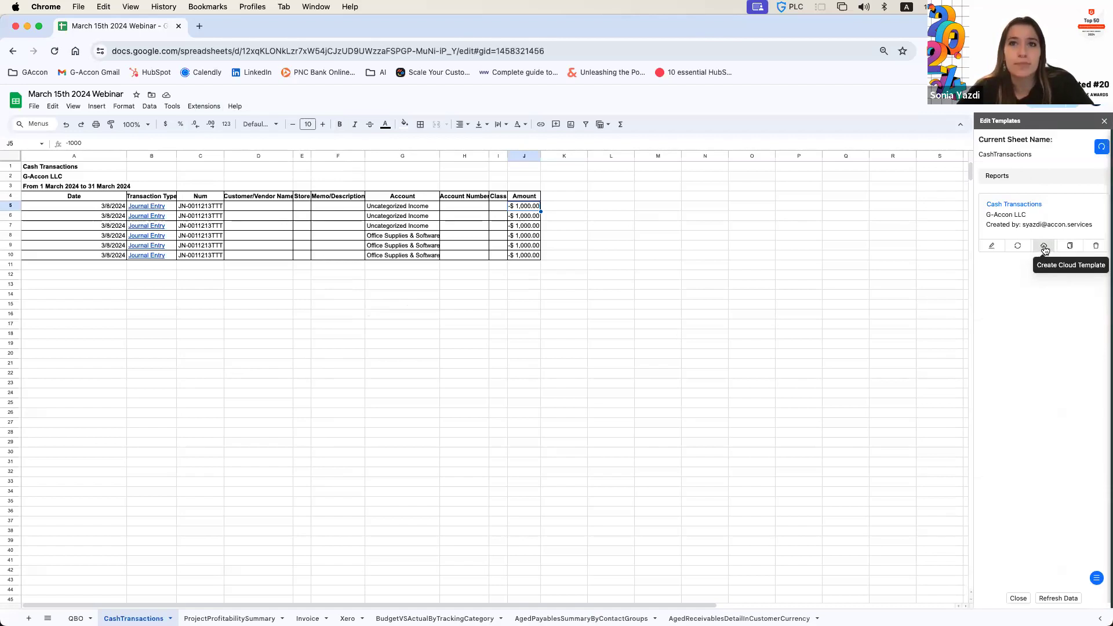
click(1007, 265)
text(Cas)
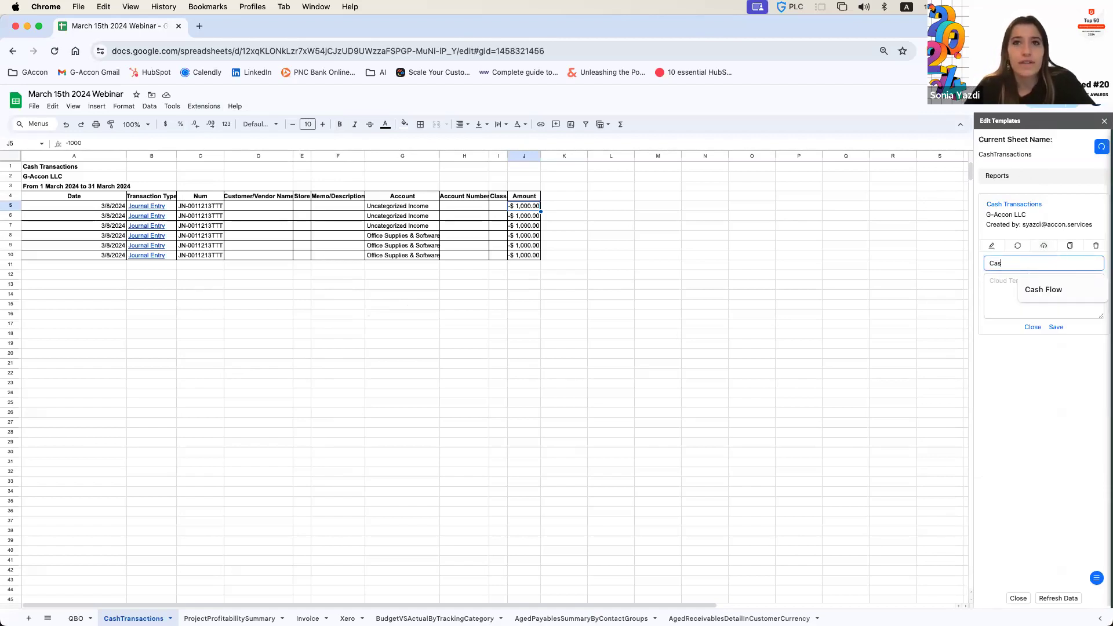
text(h Trana)
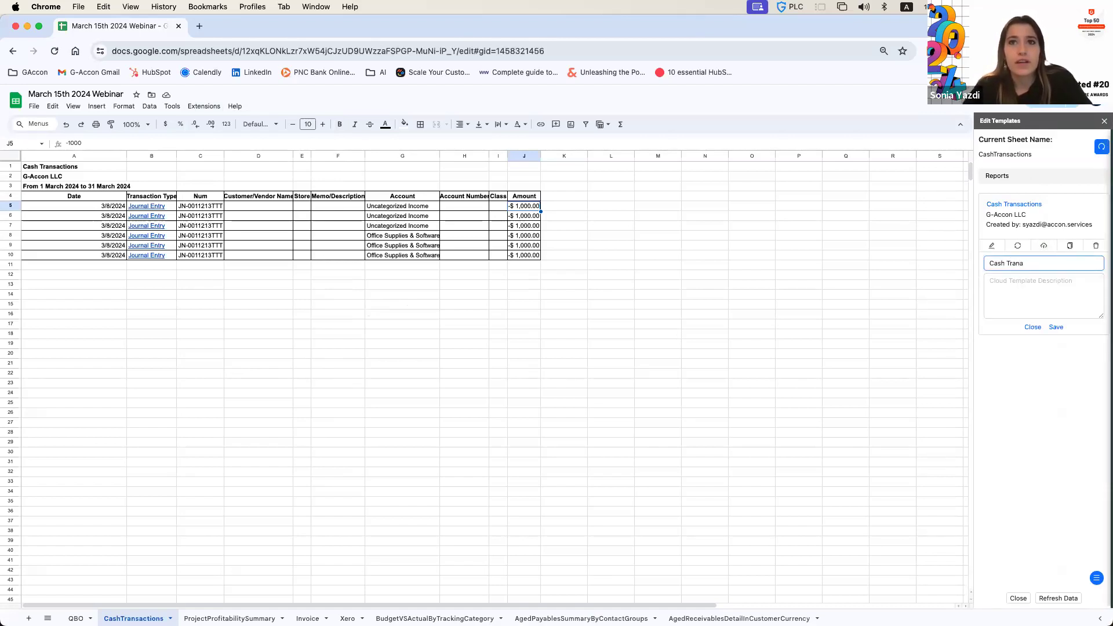
text(sations Demo)
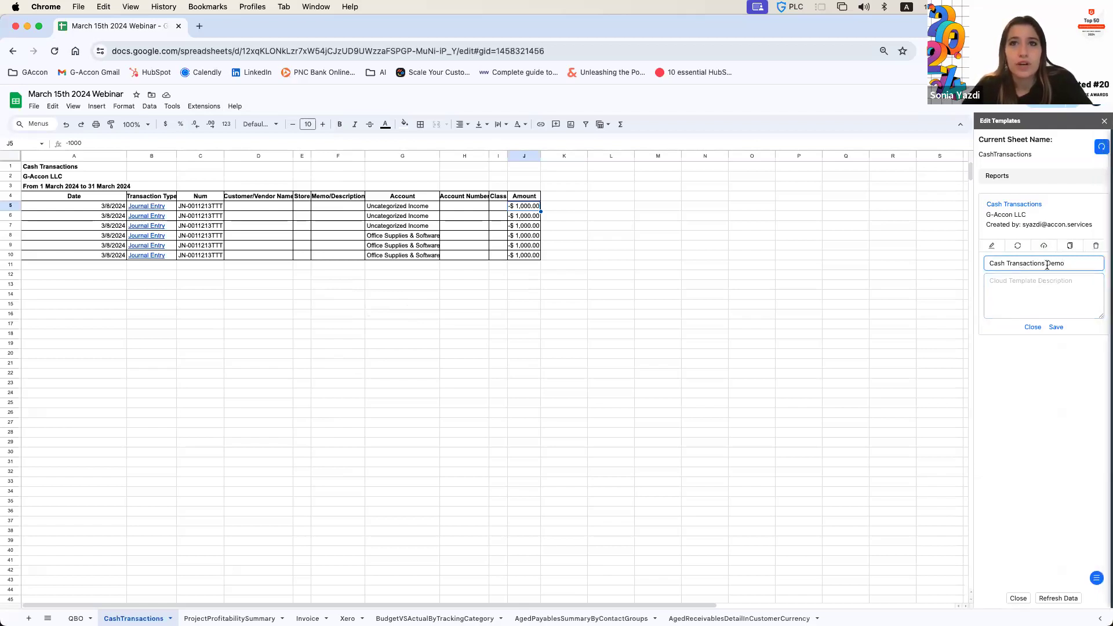
text(Custom)
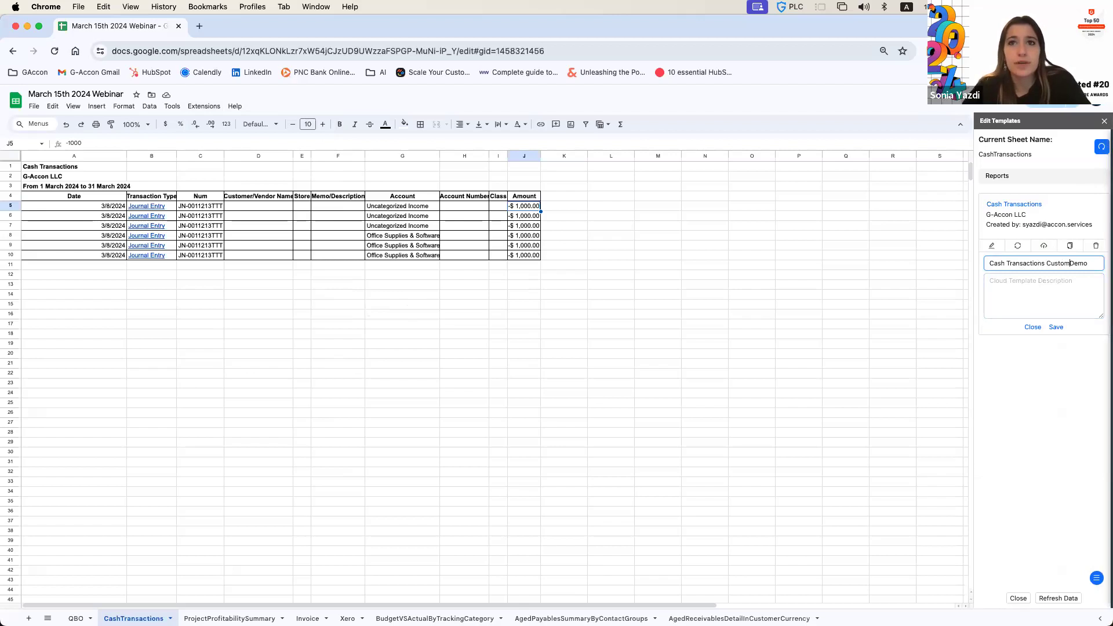
- Give the template the description 'demo', save it, and close the templates panel
click(1021, 284)
text(demo)
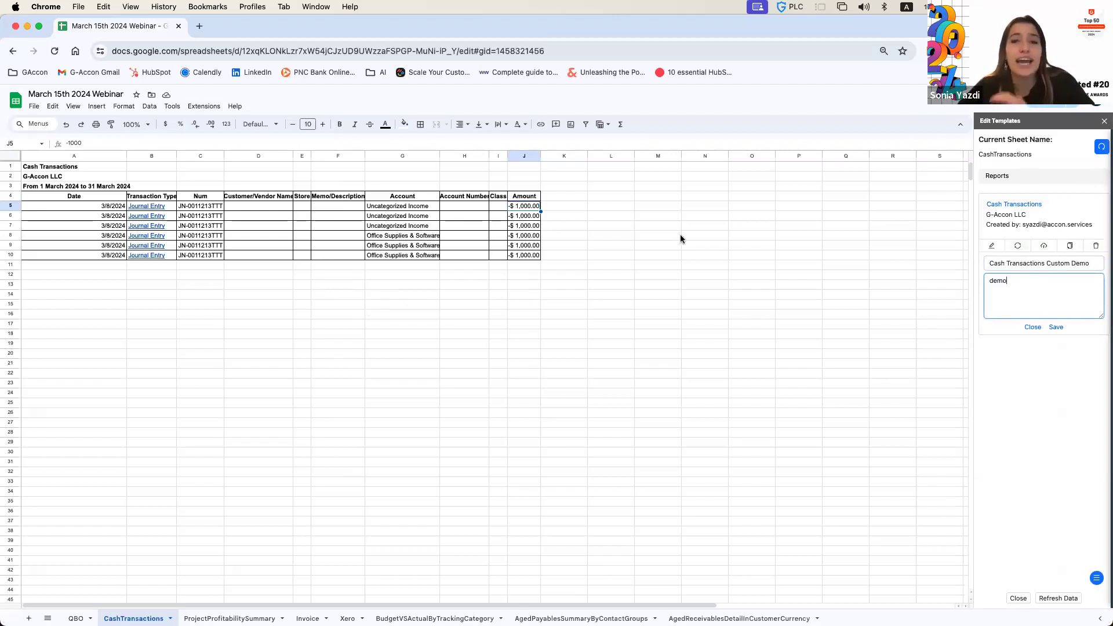
mouse_move(1106, 335)
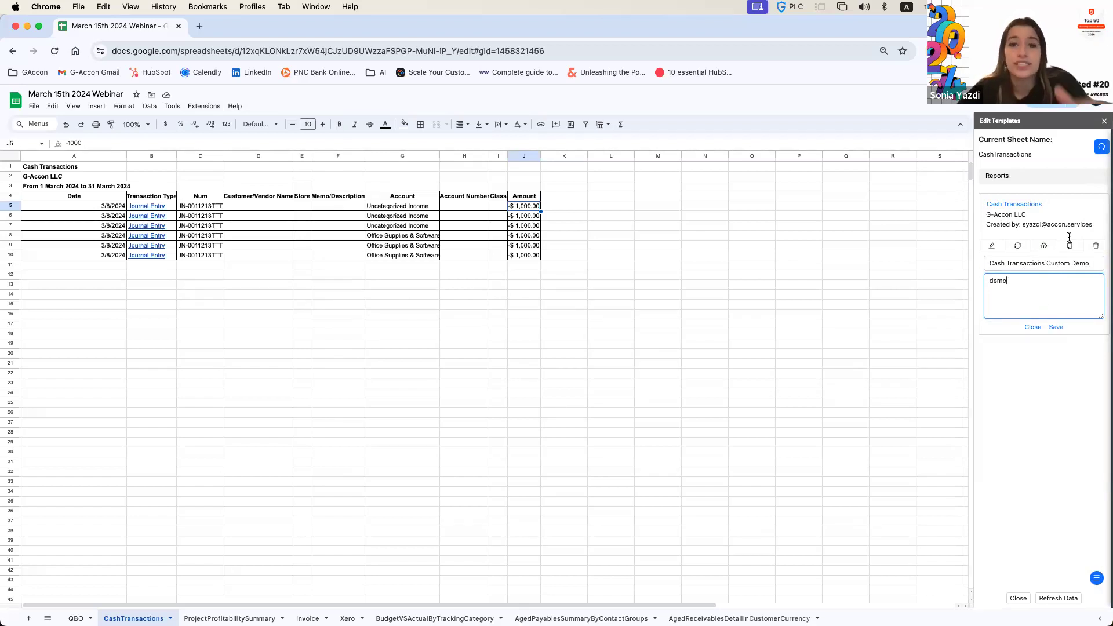
click(1057, 328)
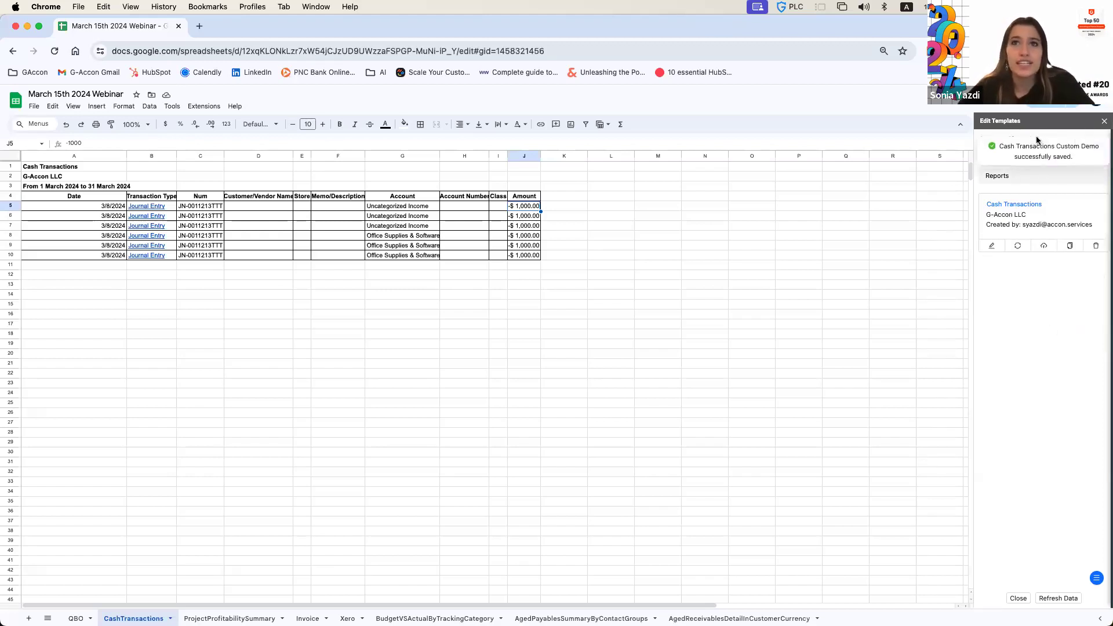
click(1104, 121)
- Load the Workspace Cloud Template Library from G-Accon's Load Cloud Template menu
click(203, 106)
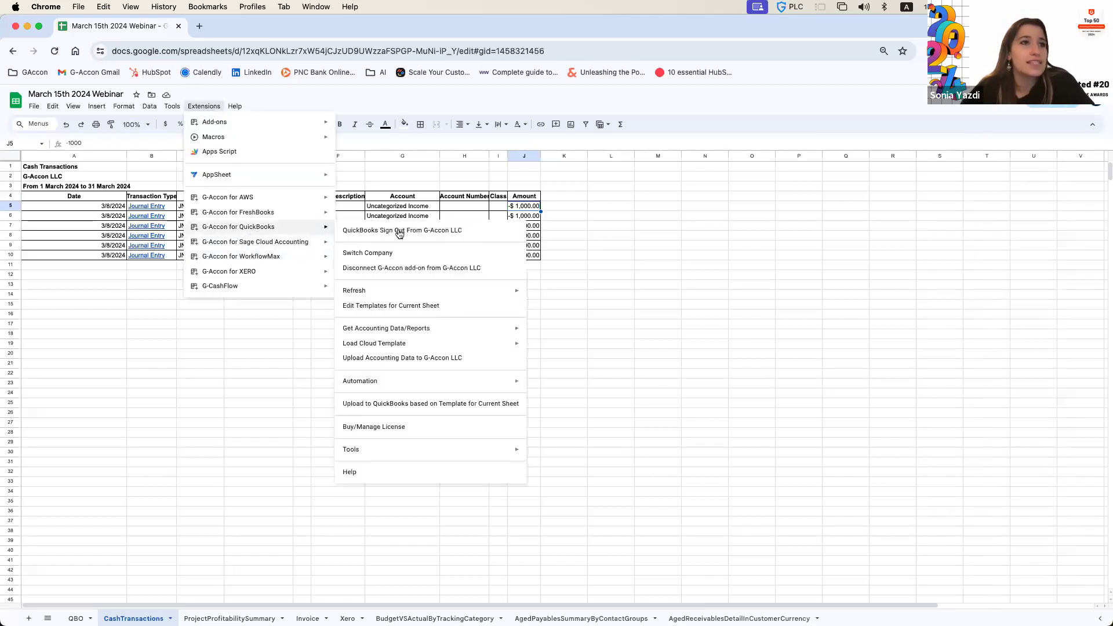
mouse_move(513, 343)
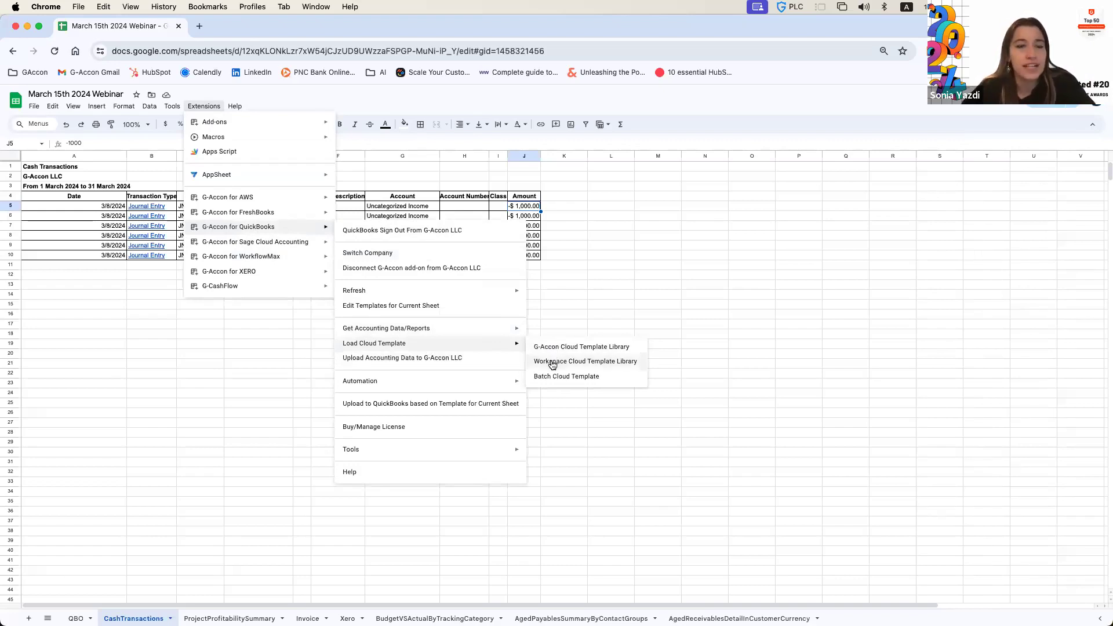
click(551, 363)
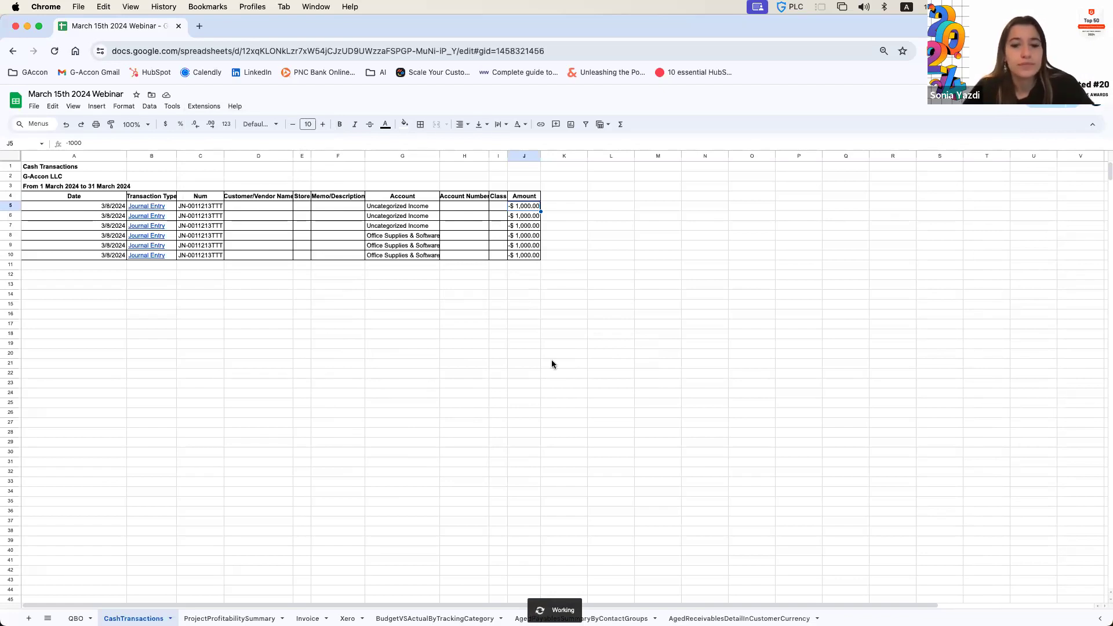
click(204, 106)
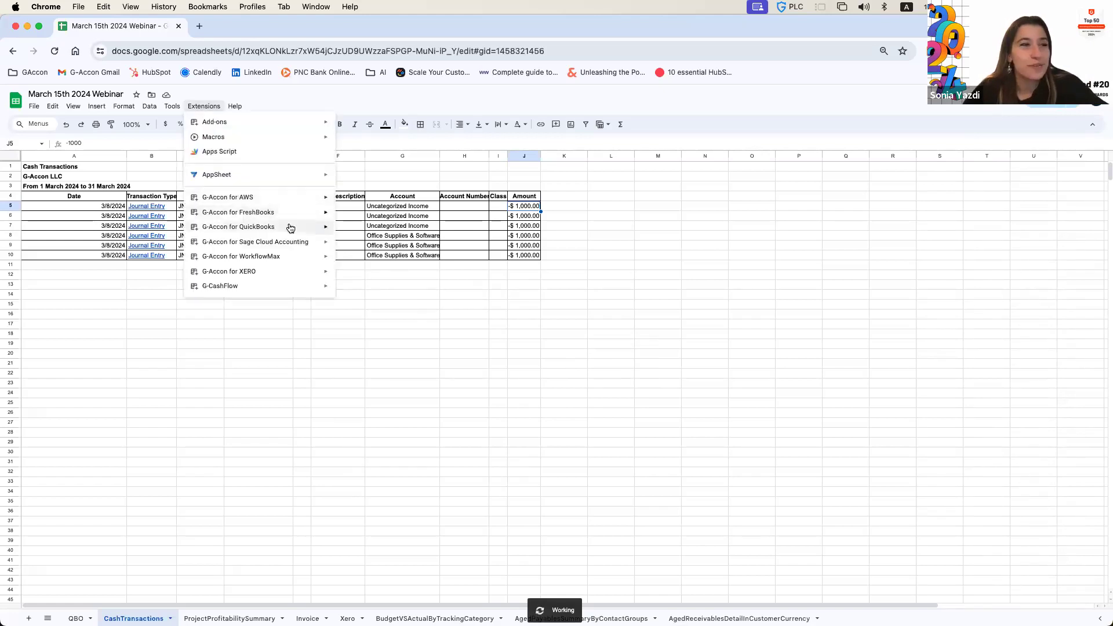
mouse_move(293, 227)
mouse_move(423, 345)
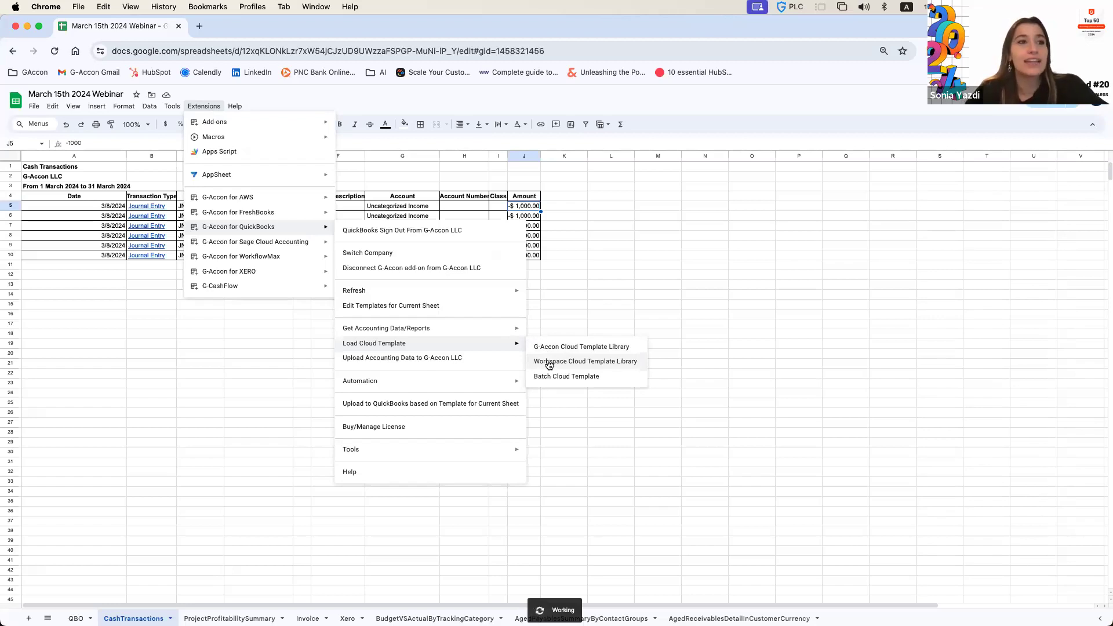
click(579, 277)
click(191, 108)
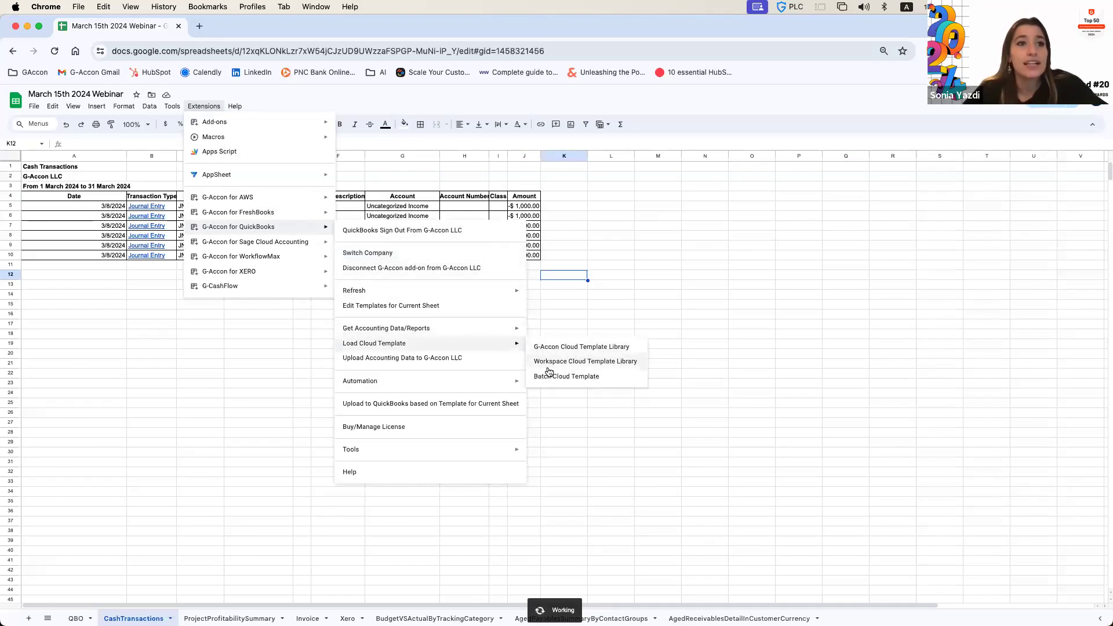
click(547, 362)
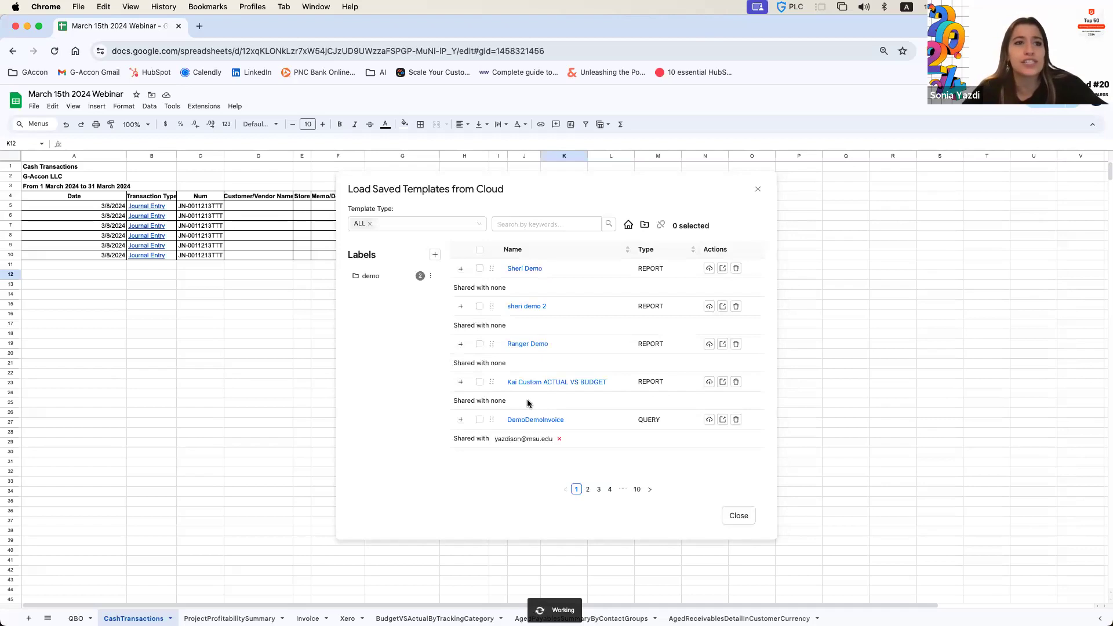
- Go to page 10 of the saved templates to find Cash Transactions Custom Demo
click(636, 489)
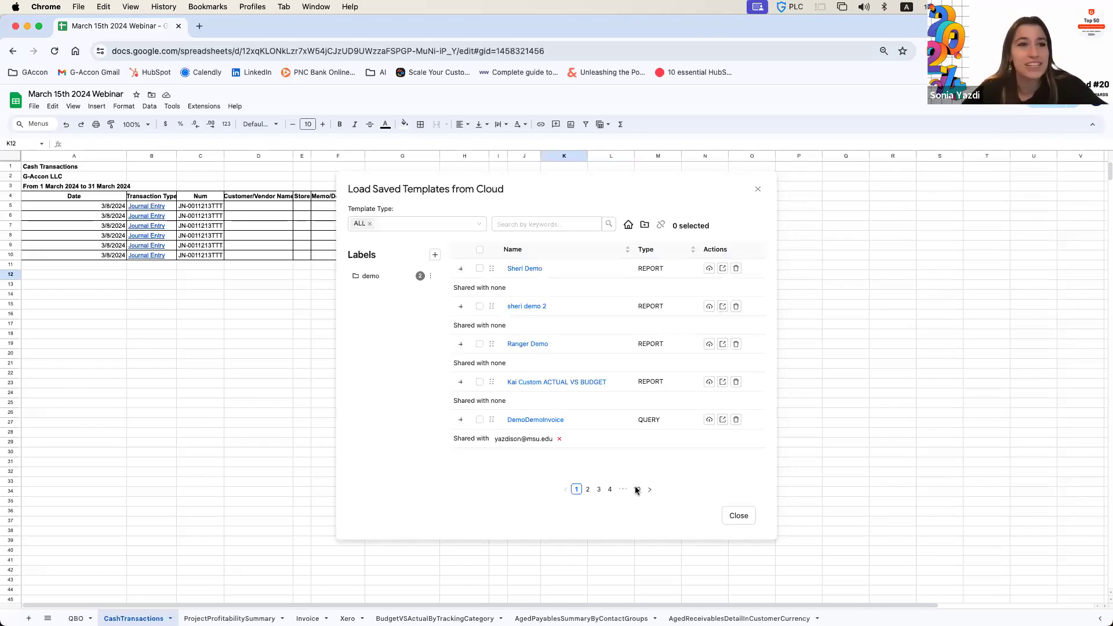
click(637, 489)
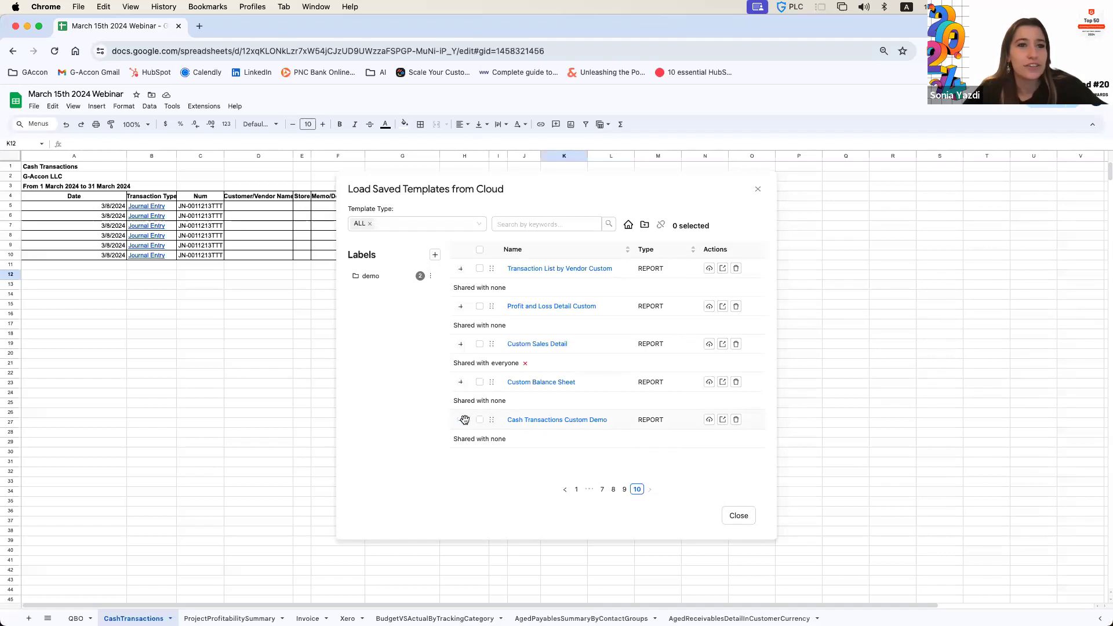
- Turn on 'share with everyone' for Cash Transactions Custom Demo and confirm the share
click(723, 421)
click(526, 456)
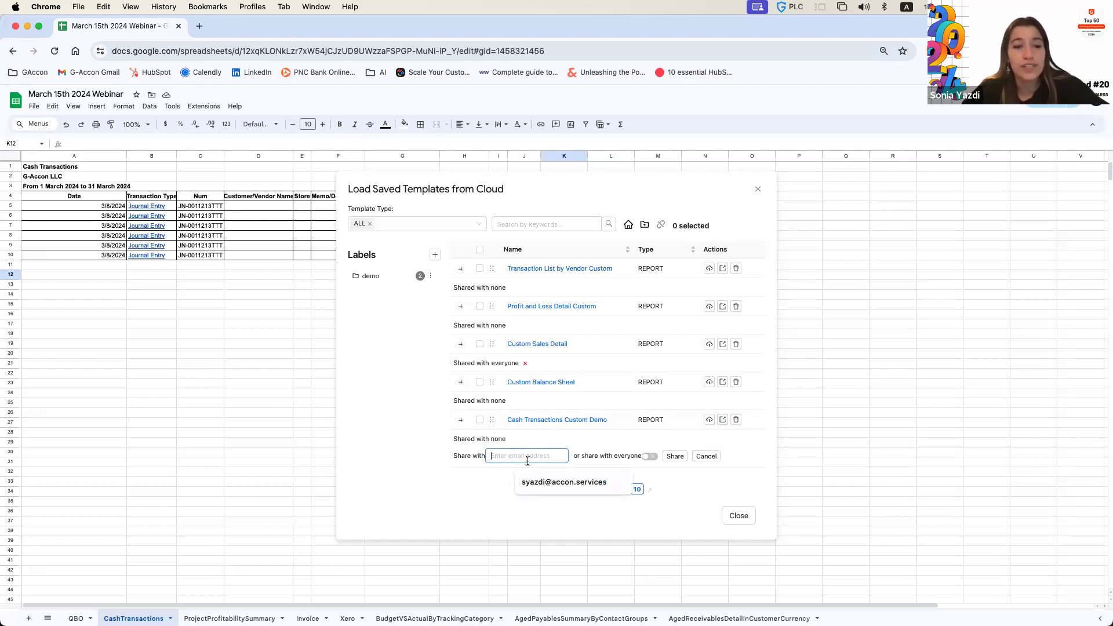
click(647, 457)
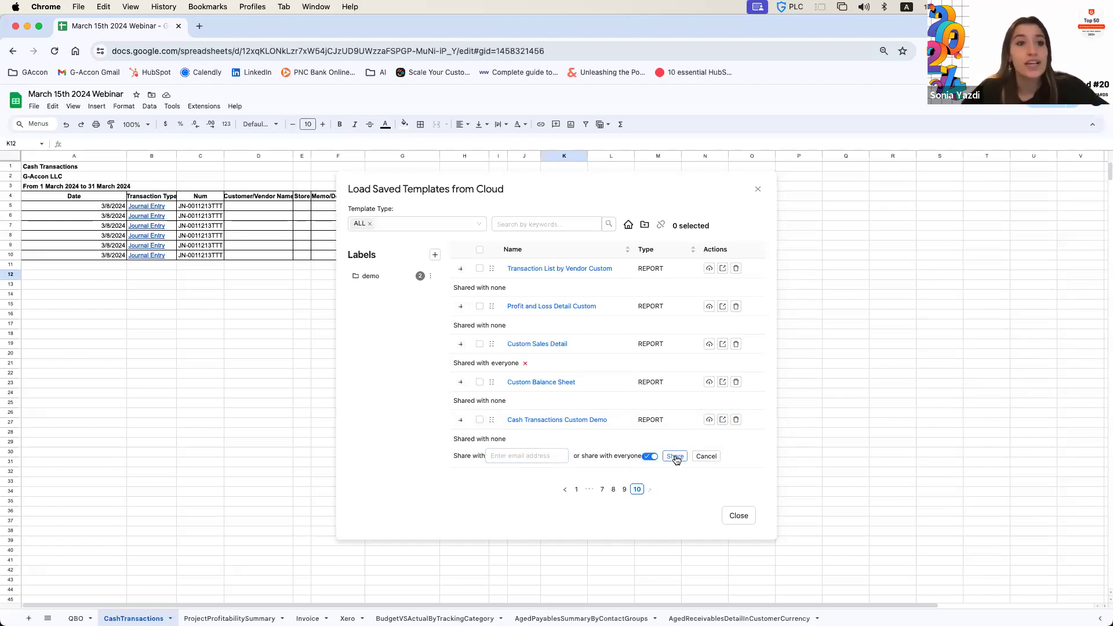
click(512, 460)
click(547, 472)
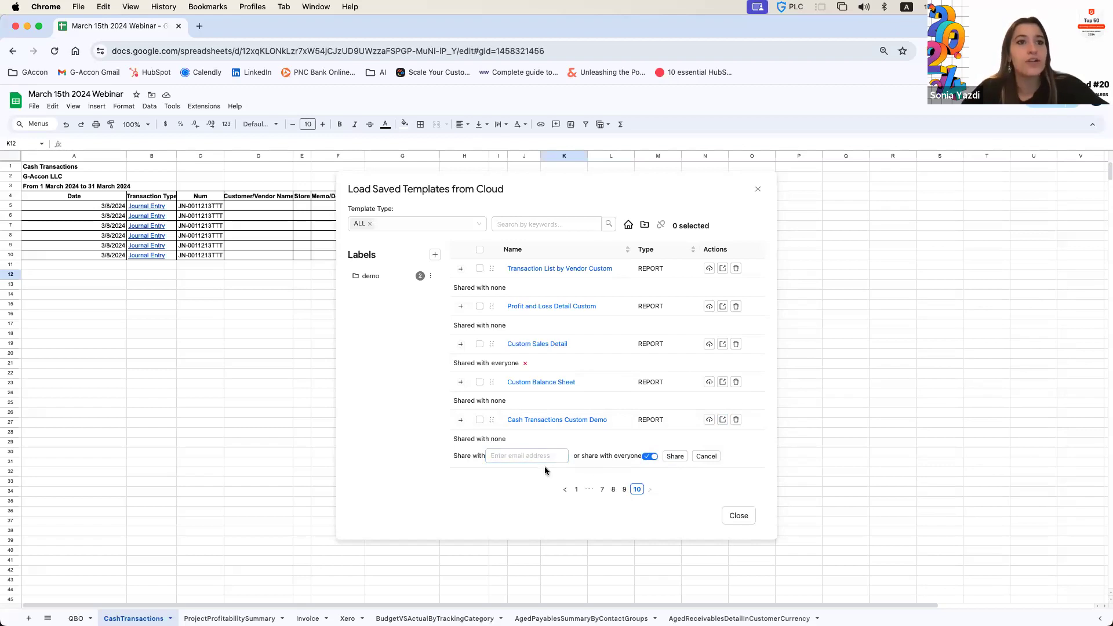
click(679, 456)
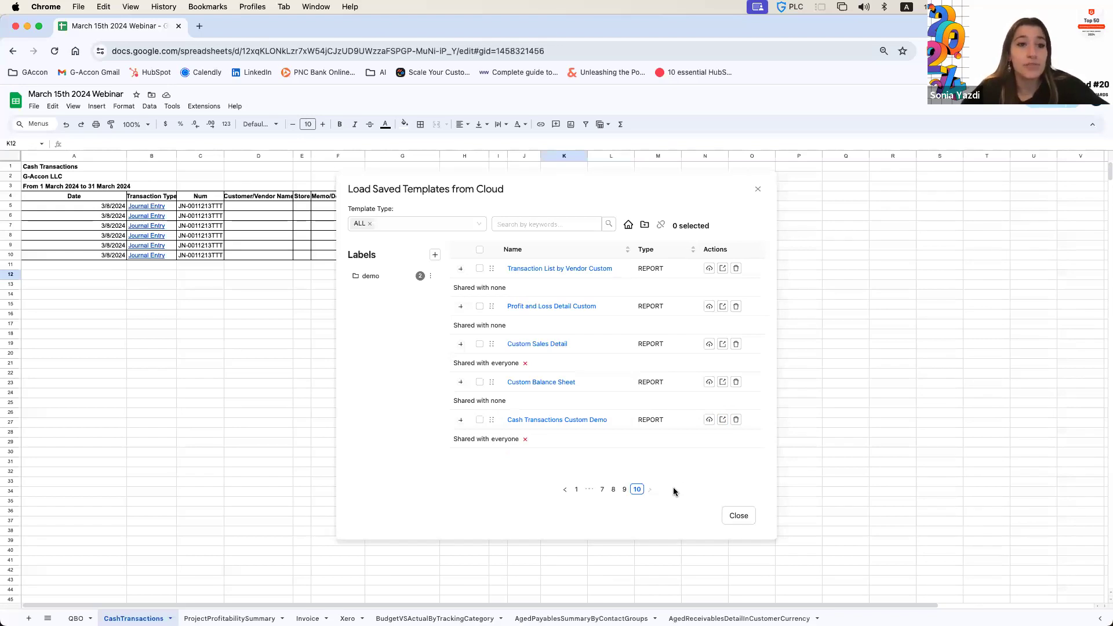
- Close the saved templates library and open G-Accon's Batch Cloud Template list
click(758, 189)
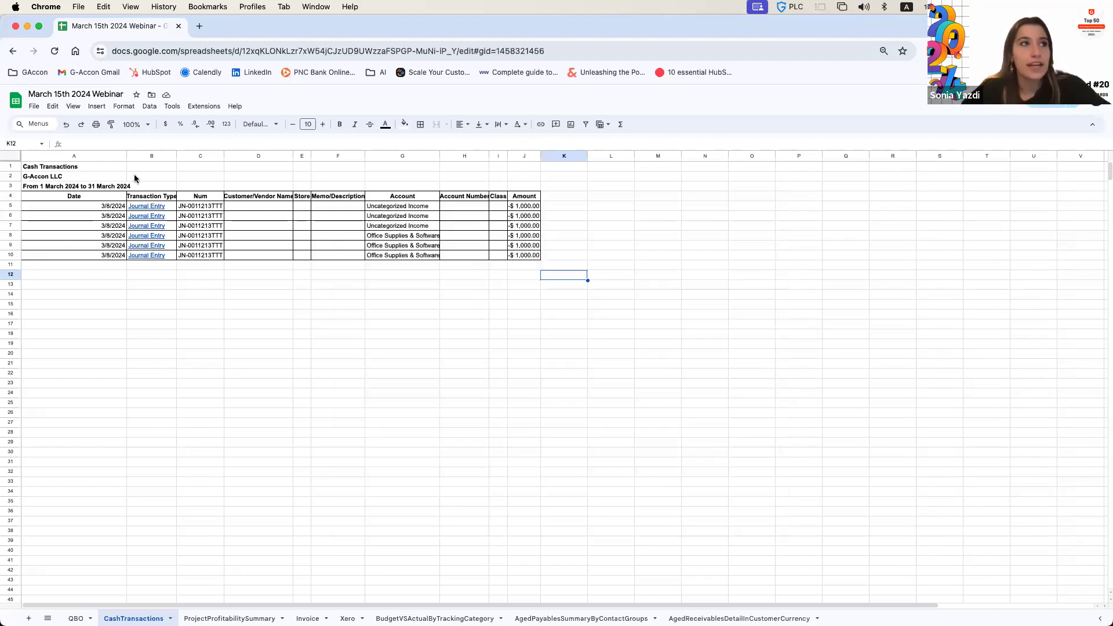
click(202, 109)
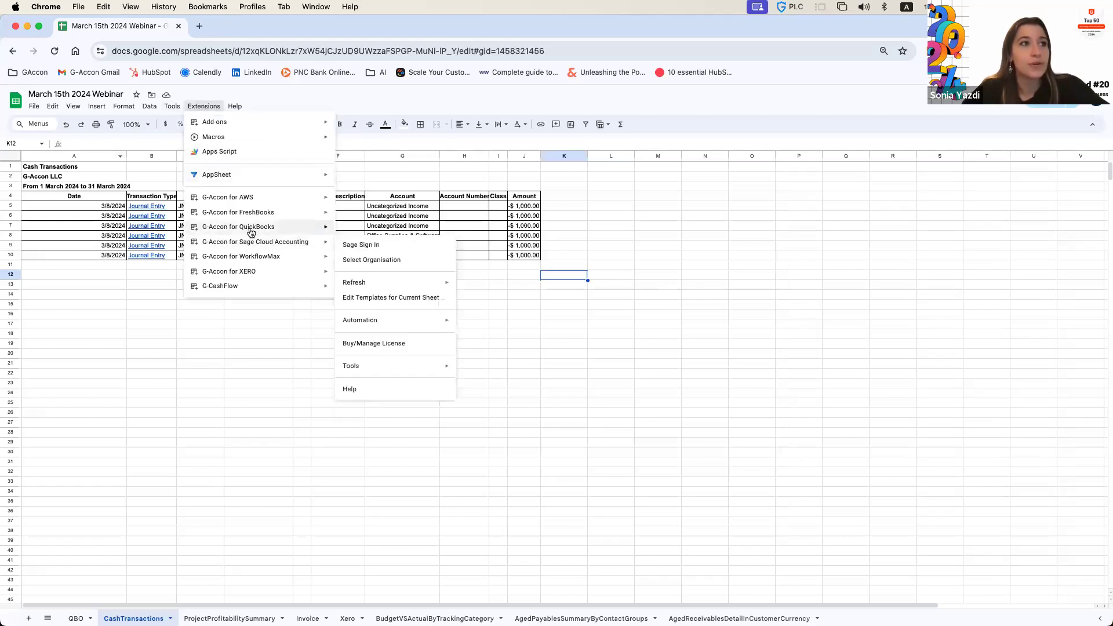
mouse_move(251, 233)
mouse_move(371, 344)
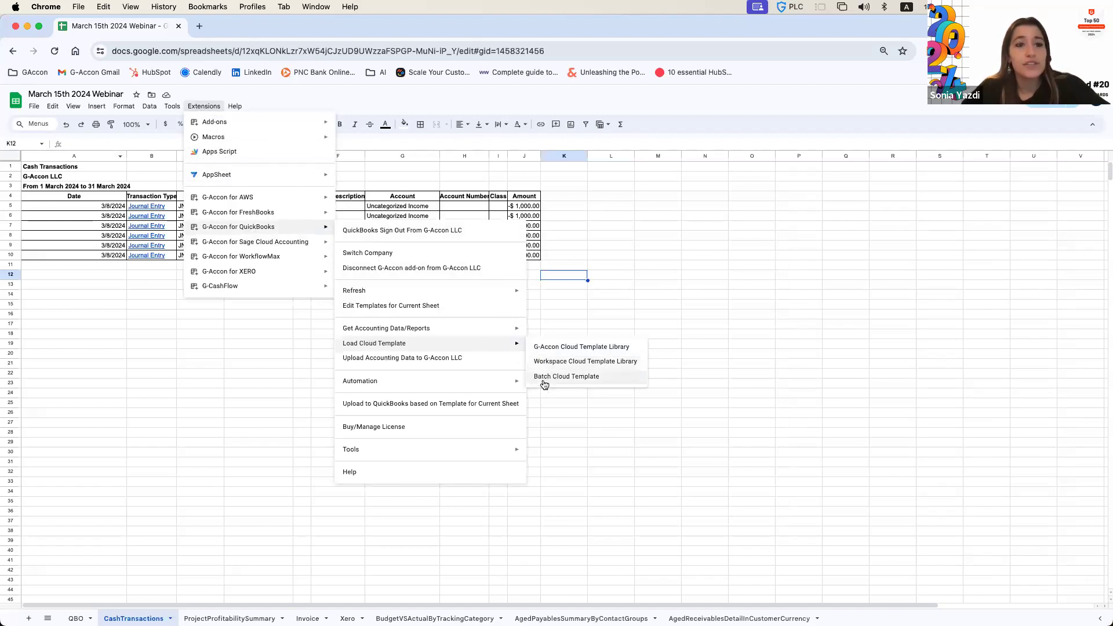
click(544, 378)
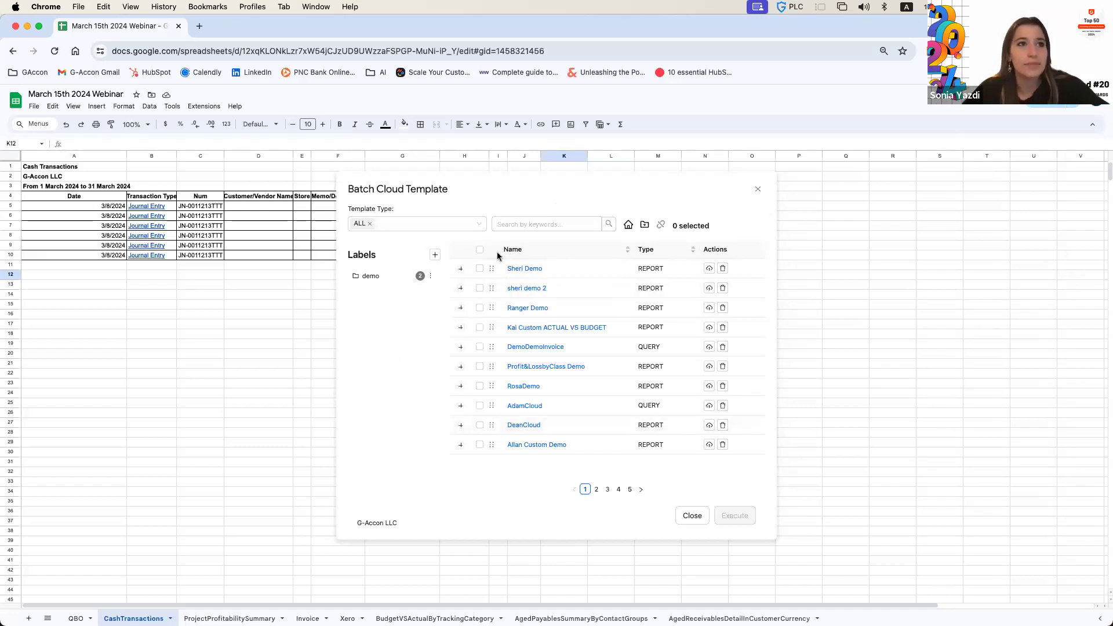
- Tick the first five templates in the batch list, ending with DemoDemoInvoice
click(480, 269)
click(479, 288)
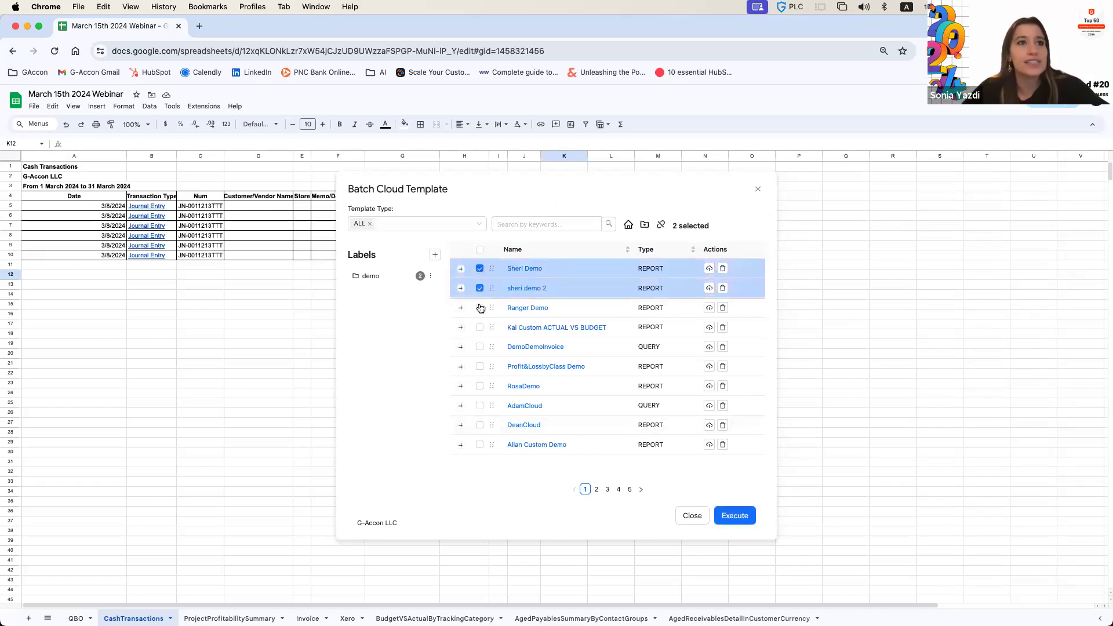
click(480, 307)
click(479, 328)
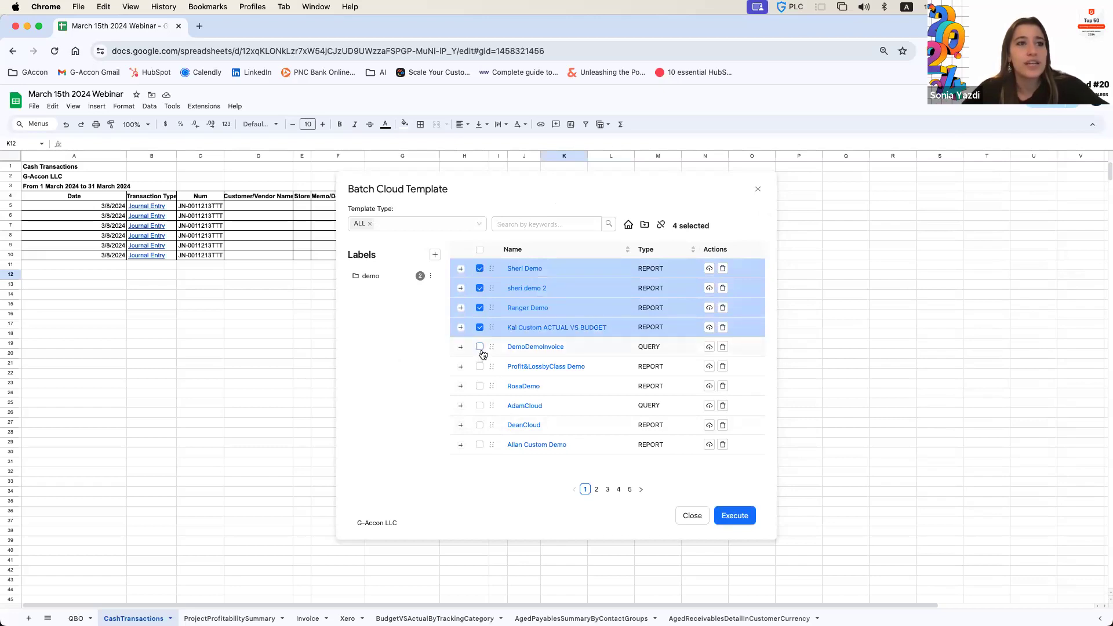
click(480, 348)
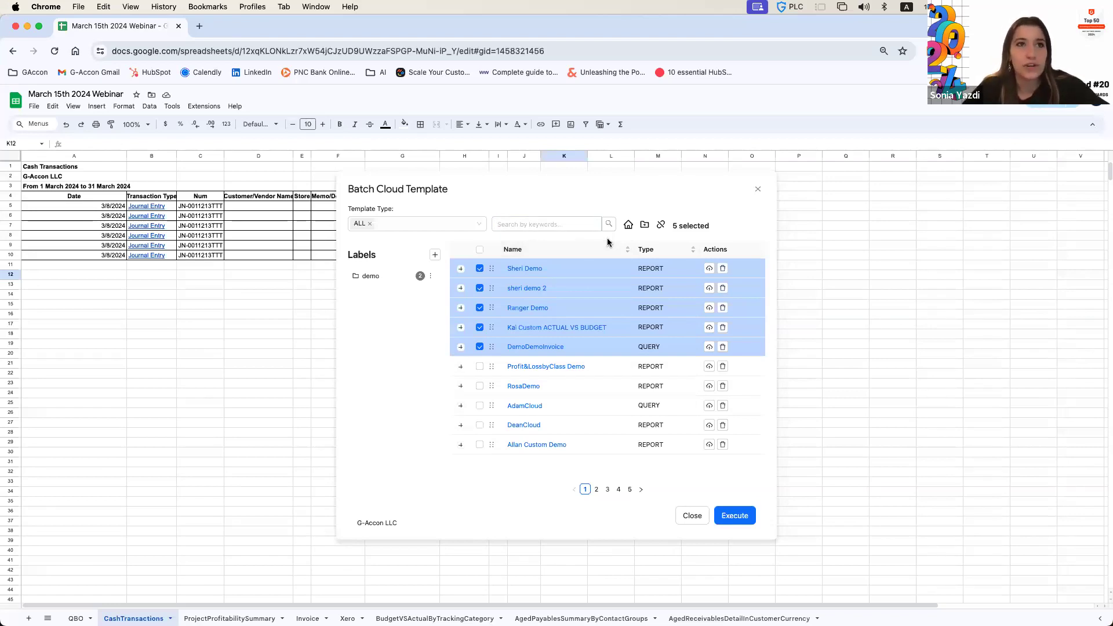
click(208, 106)
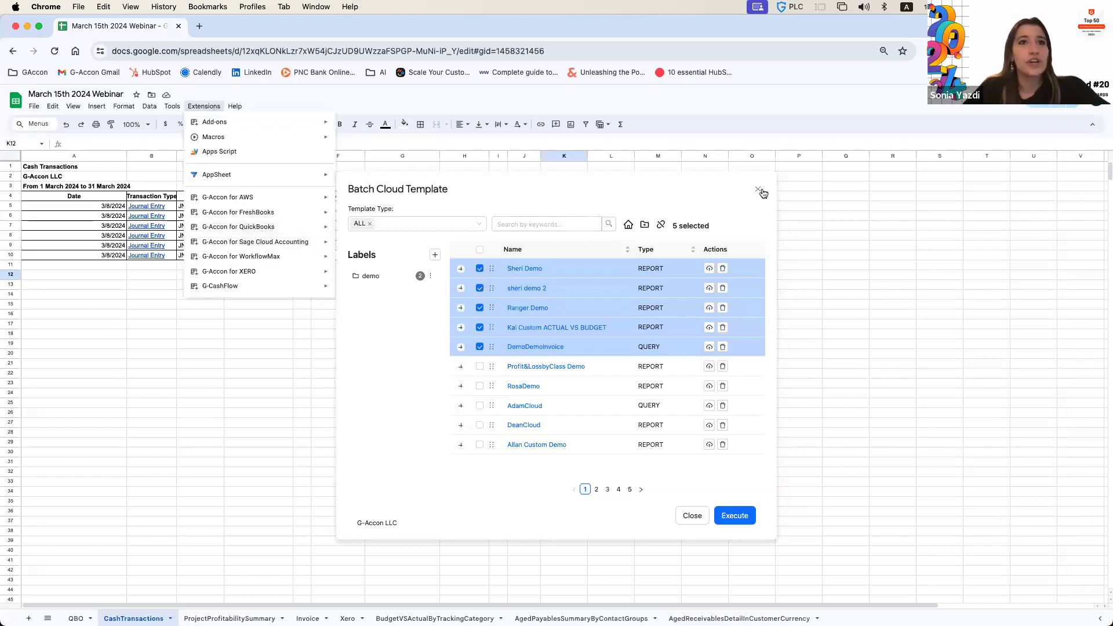
- Close the Batch Cloud Template list and browse the G-Accon for QuickBooks menu
click(757, 189)
click(208, 106)
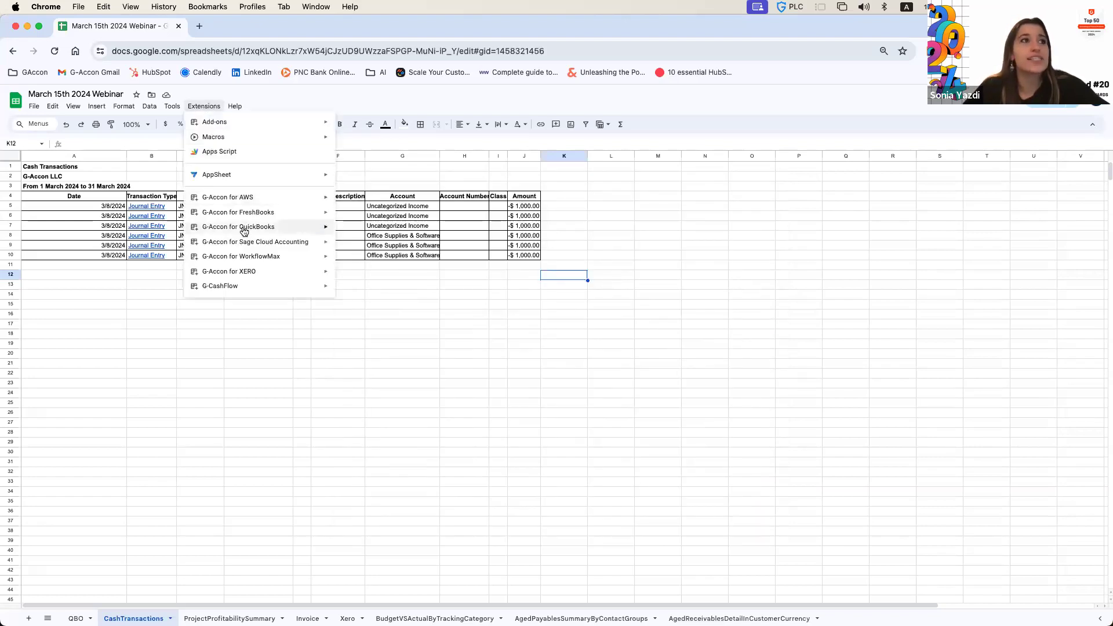
mouse_move(246, 229)
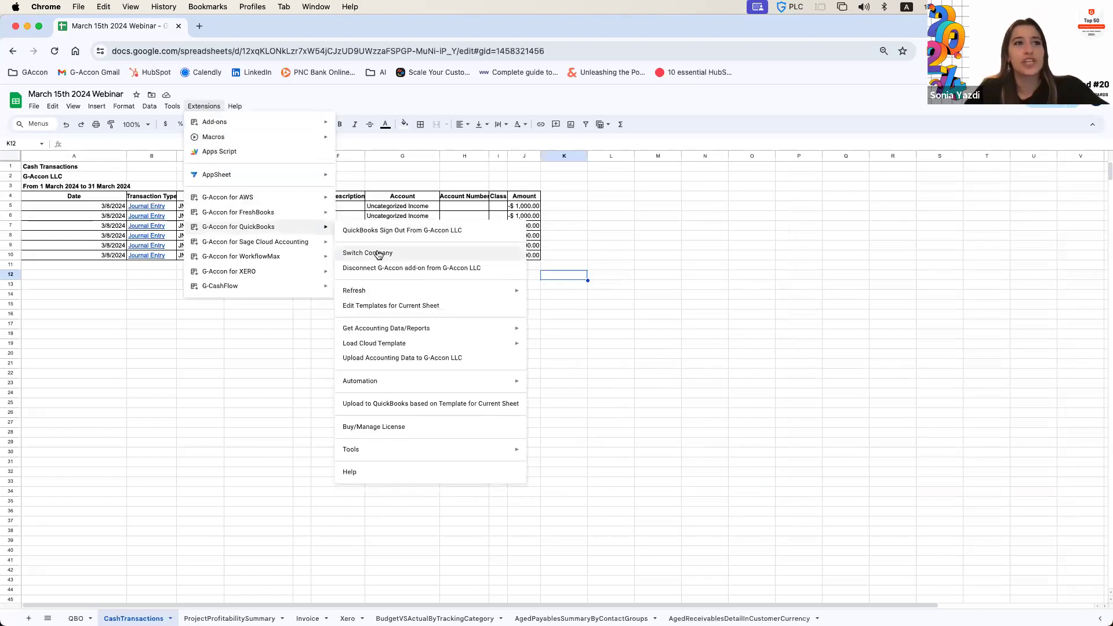
click(659, 246)
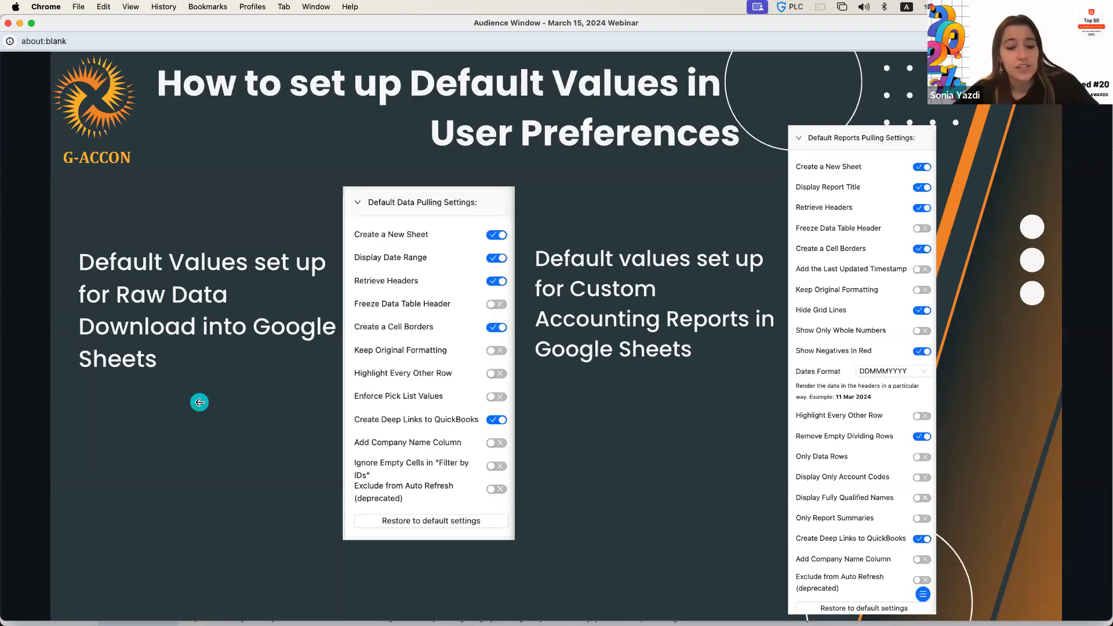
- Return to the CashTransactions sheet and reach User Preferences via the template editor's tools
key(super+Tab)
click(172, 392)
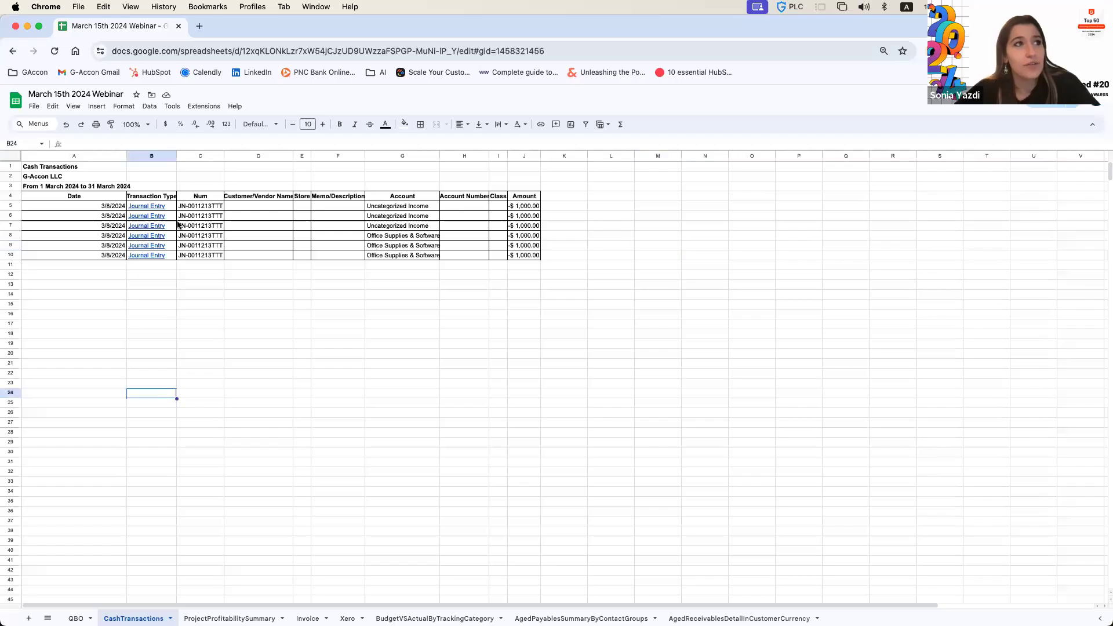
click(201, 105)
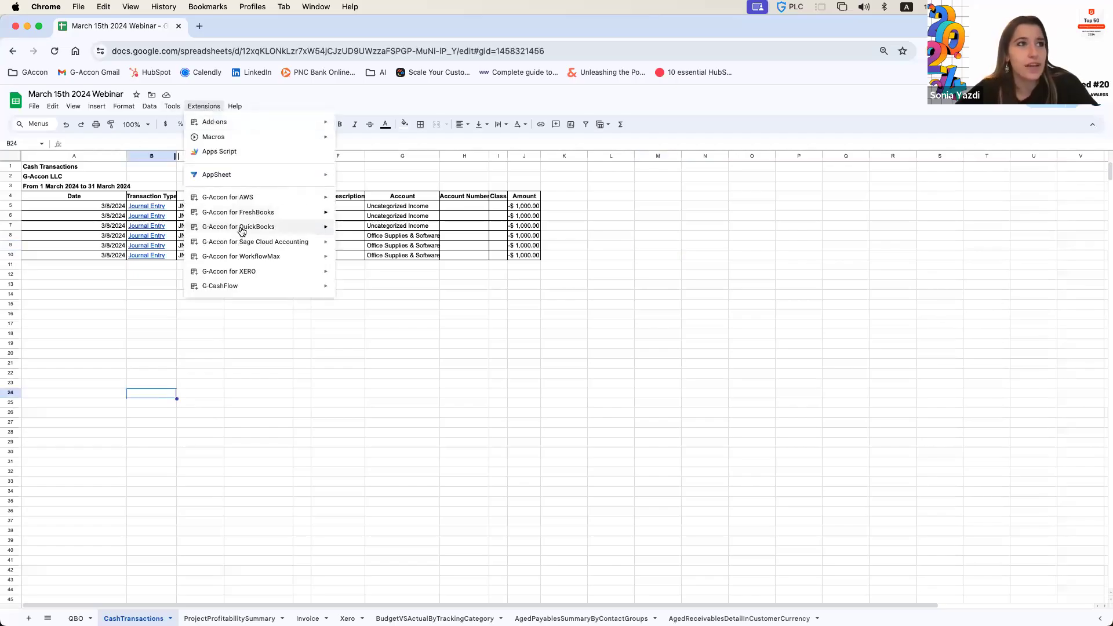
mouse_move(242, 231)
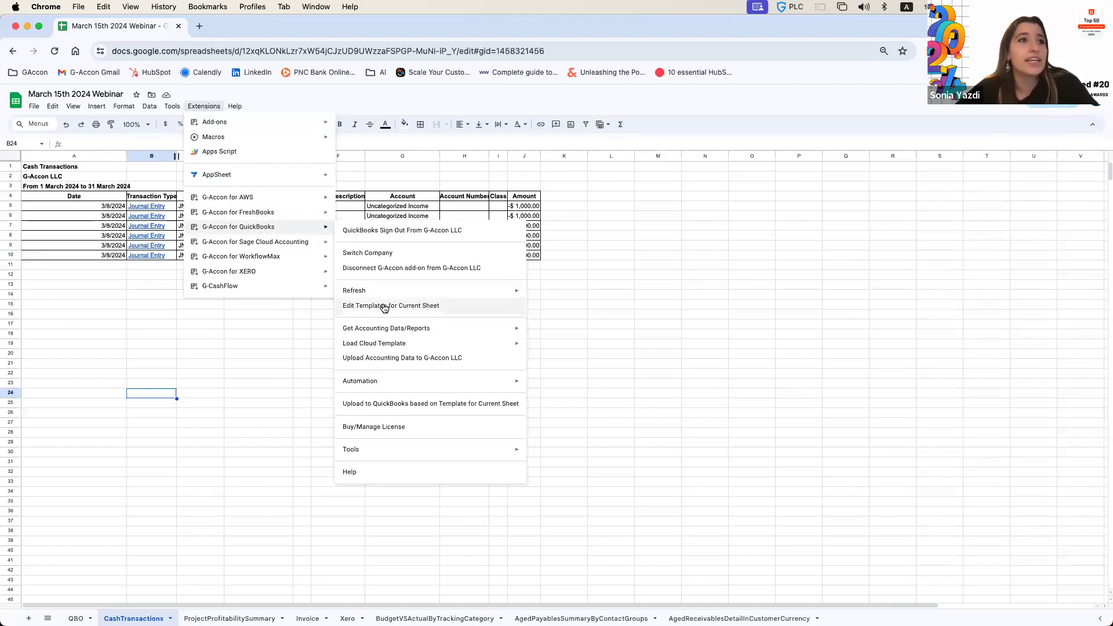
click(385, 308)
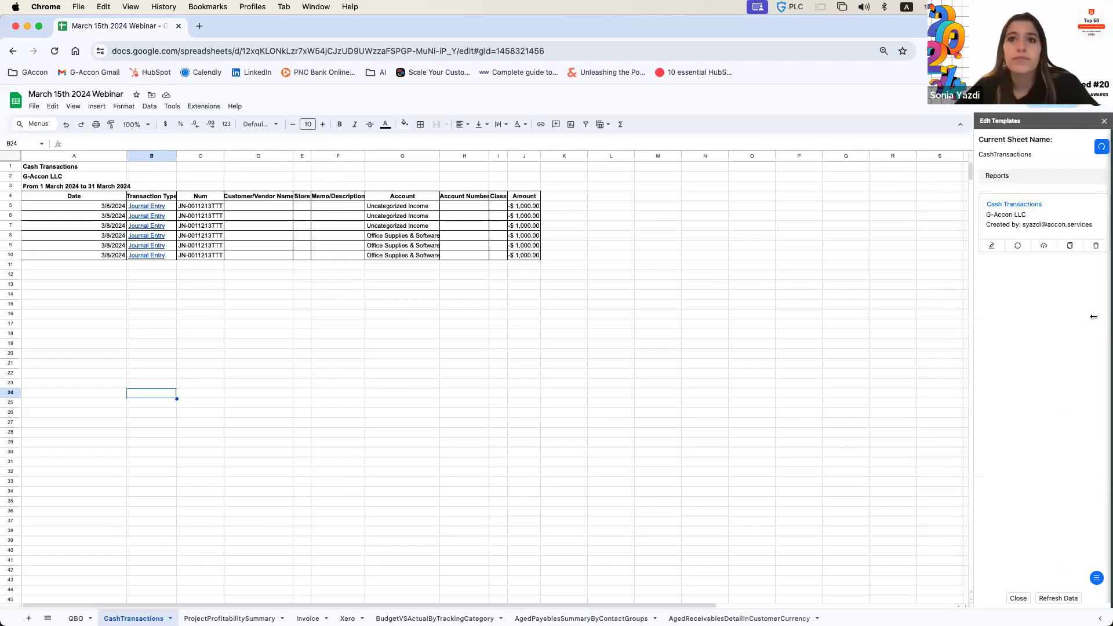
mouse_move(1095, 318)
click(1101, 449)
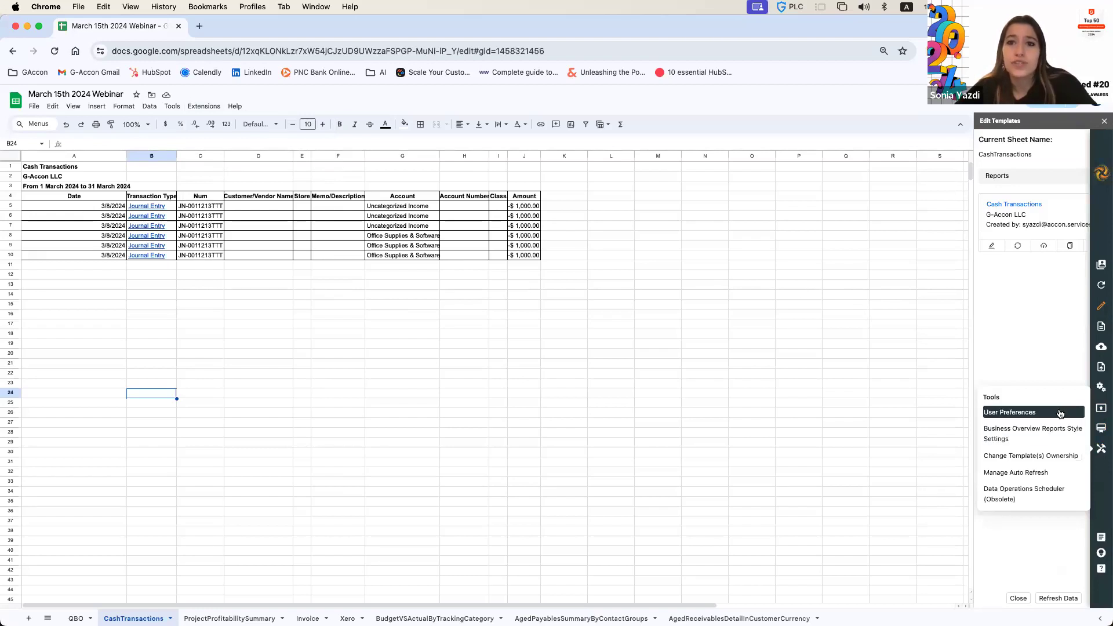
click(1060, 413)
- Open G-Accon User Preferences from Extensions > G-Accon for QuickBooks > Tools
click(203, 106)
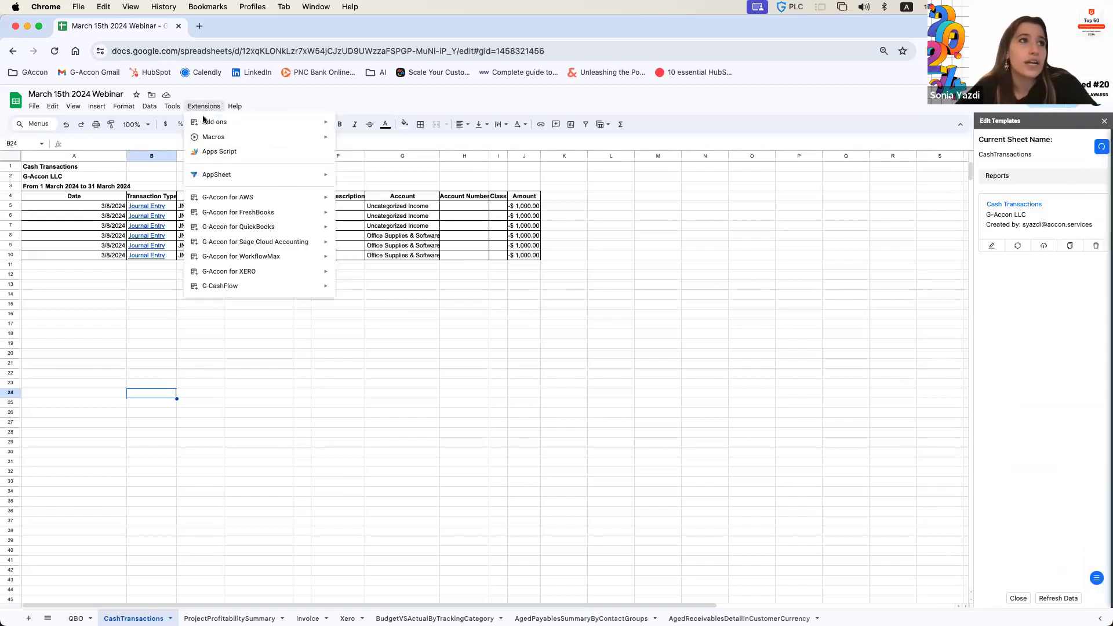
mouse_move(243, 229)
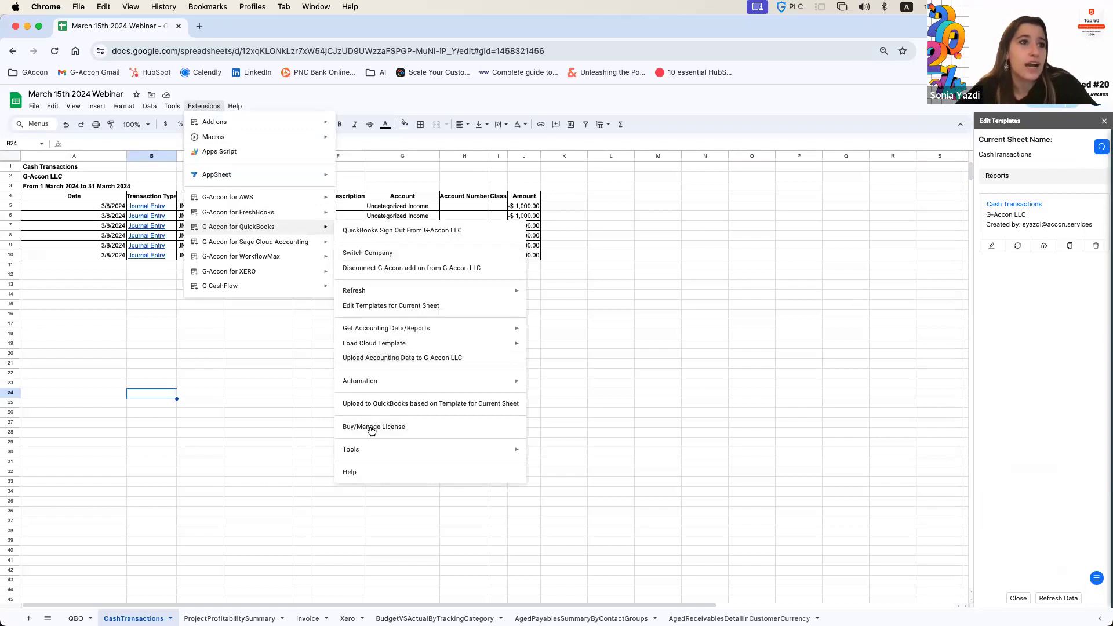
mouse_move(369, 449)
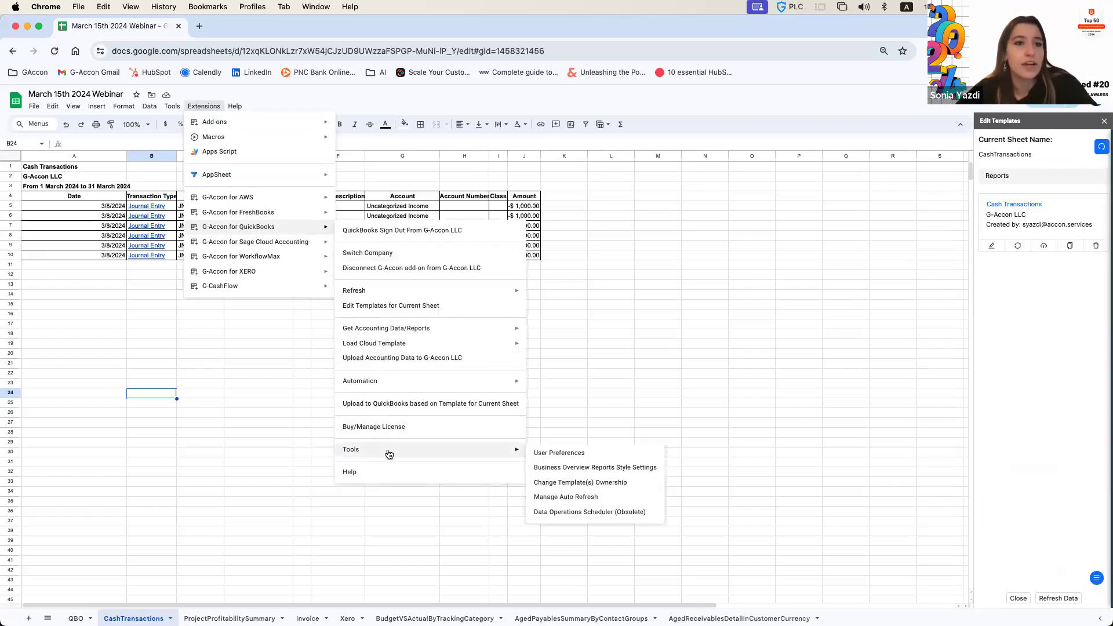
click(565, 455)
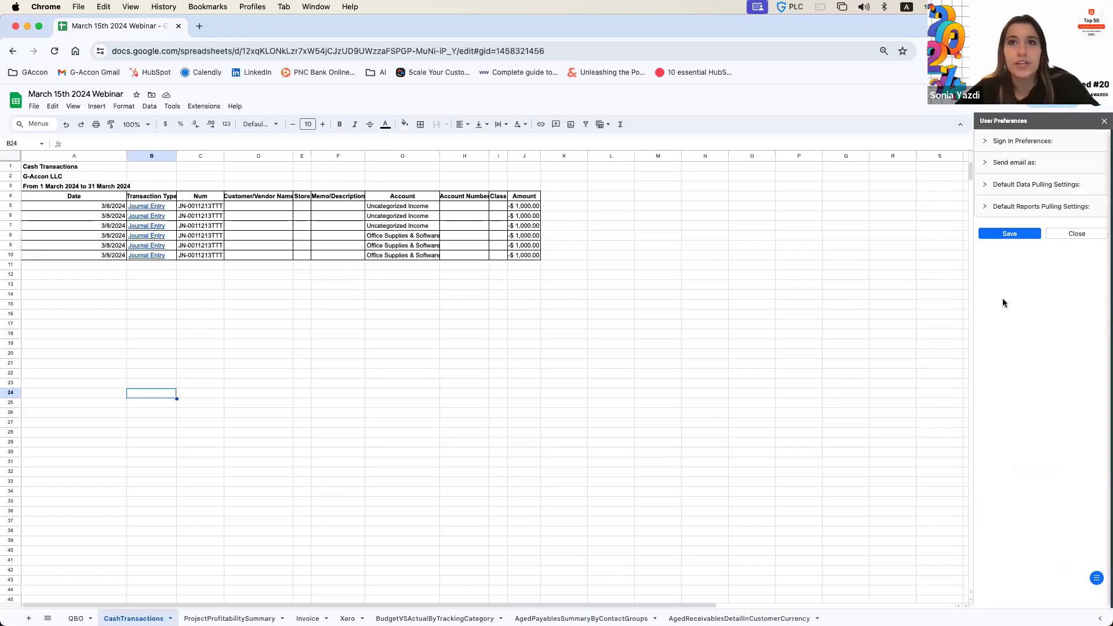
- Expand Default Data Pulling Settings, enable Highlight Every Other Row, then collapse the section
click(990, 186)
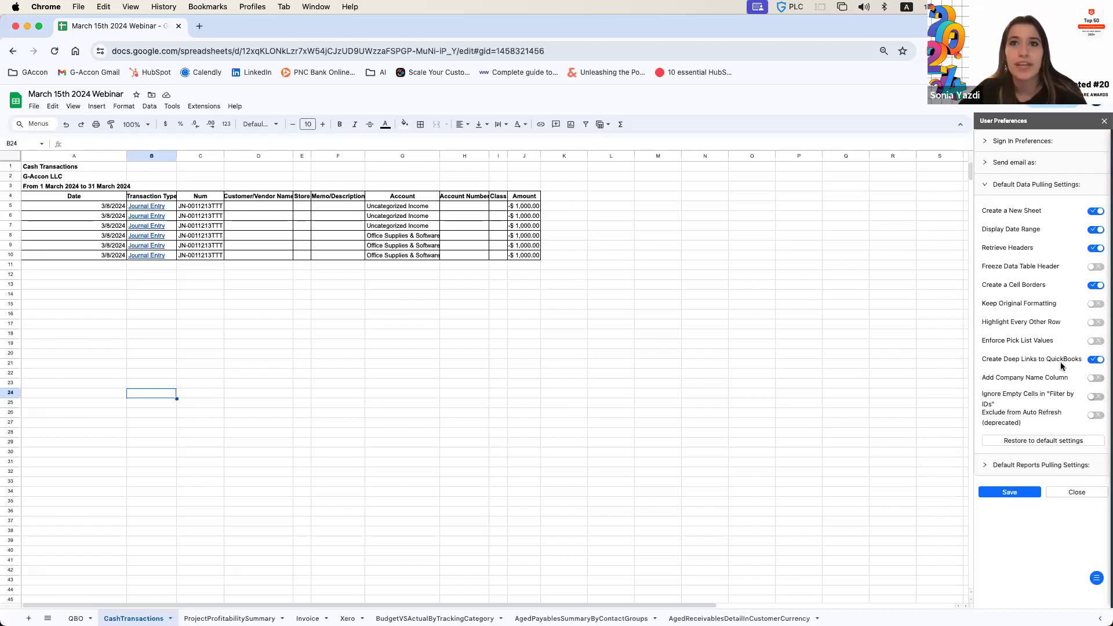
click(1094, 323)
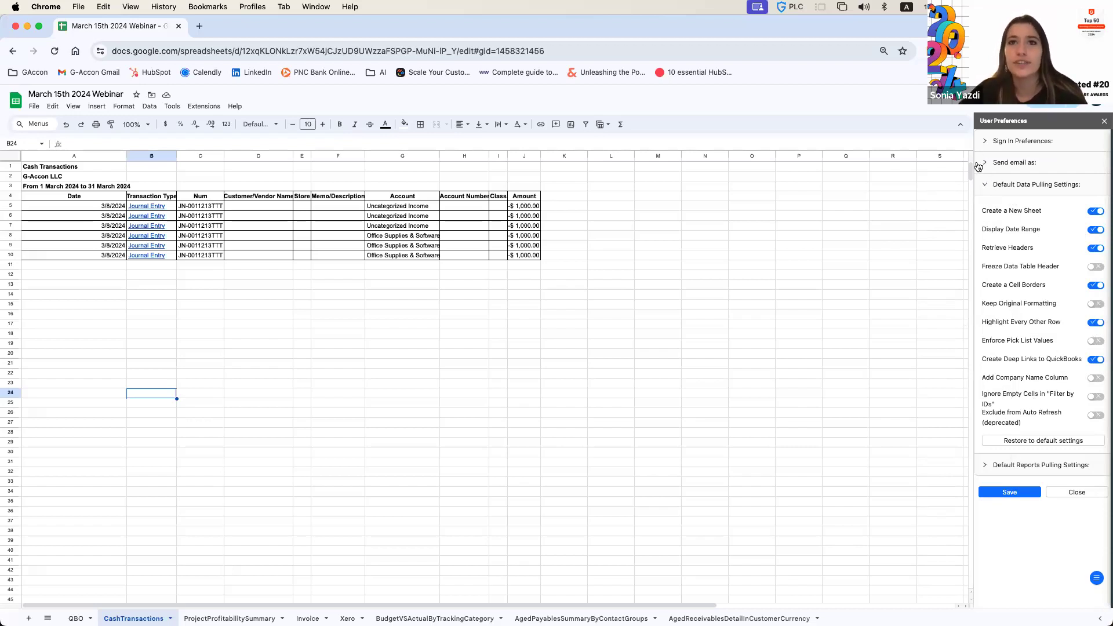
click(985, 186)
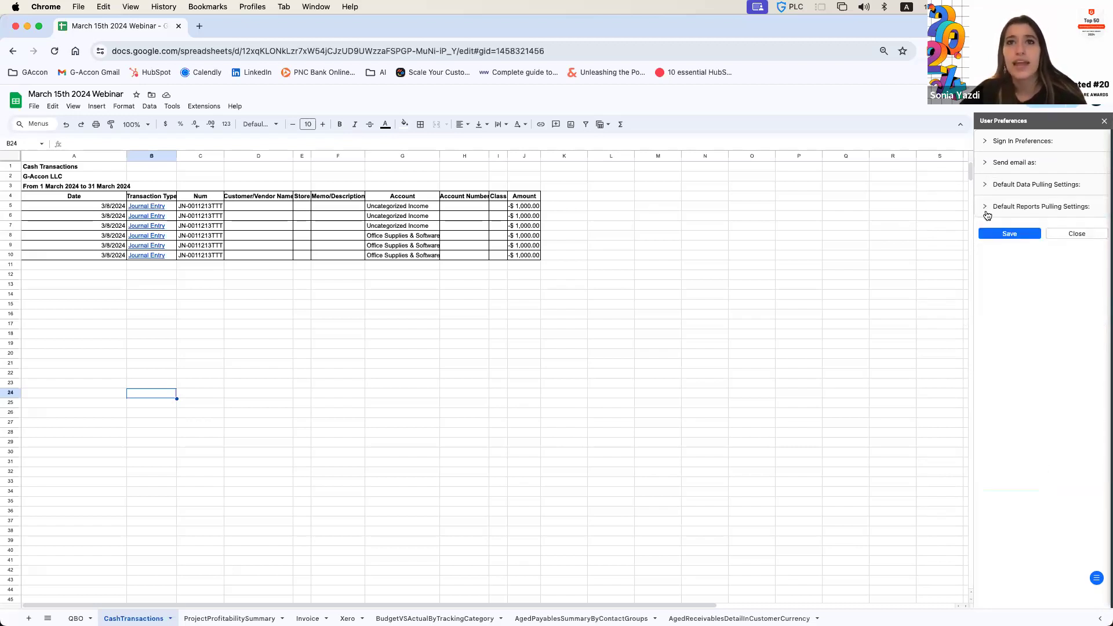
- In Default Reports Pulling Settings, turn on Add the Last Updated Timestamp, leaving Create a Cell Borders on
click(991, 207)
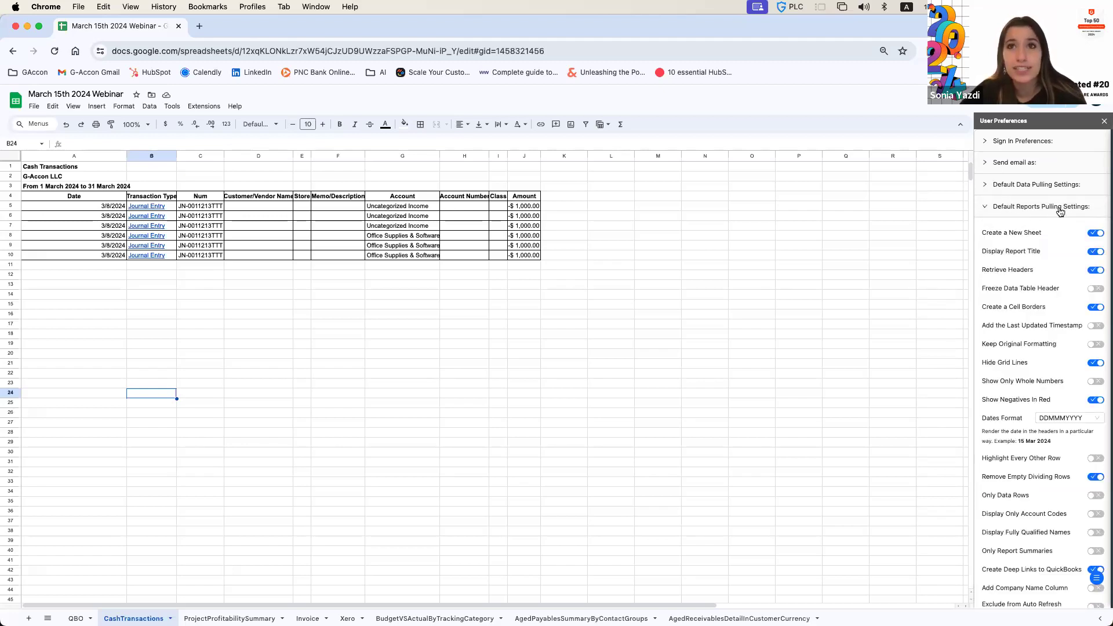
scroll(1024, 213, down, 2)
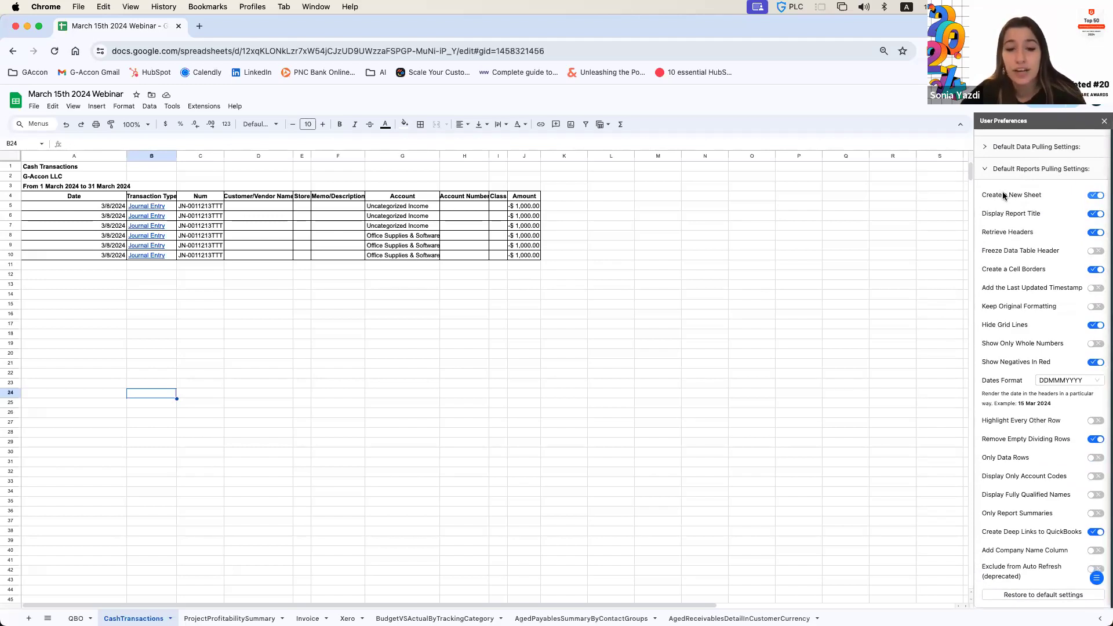
scroll(1029, 201, down, 2)
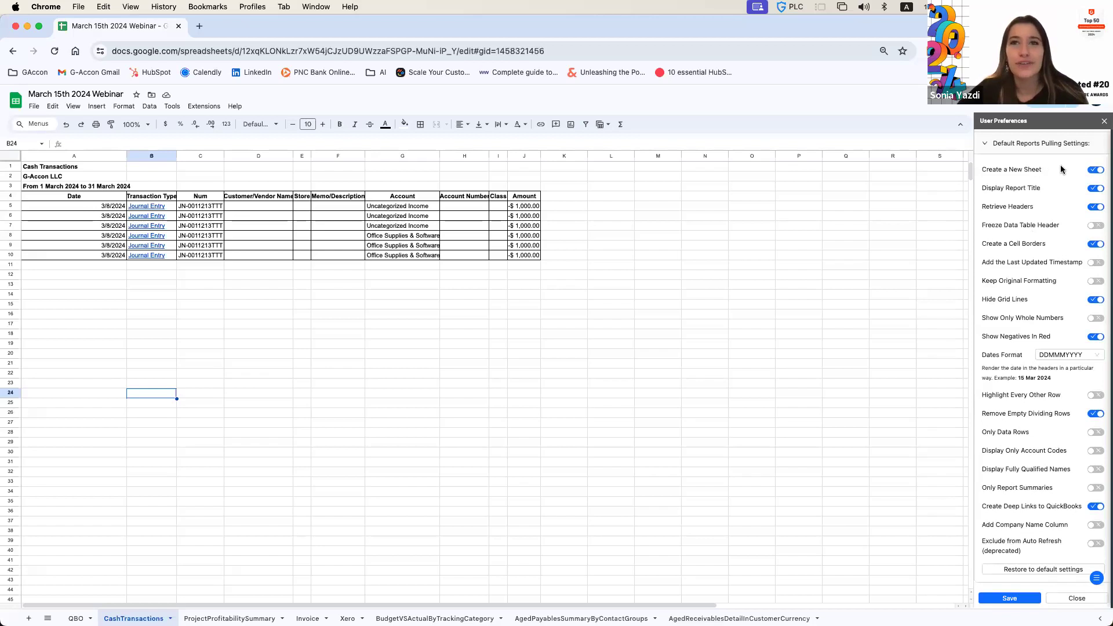
click(1096, 263)
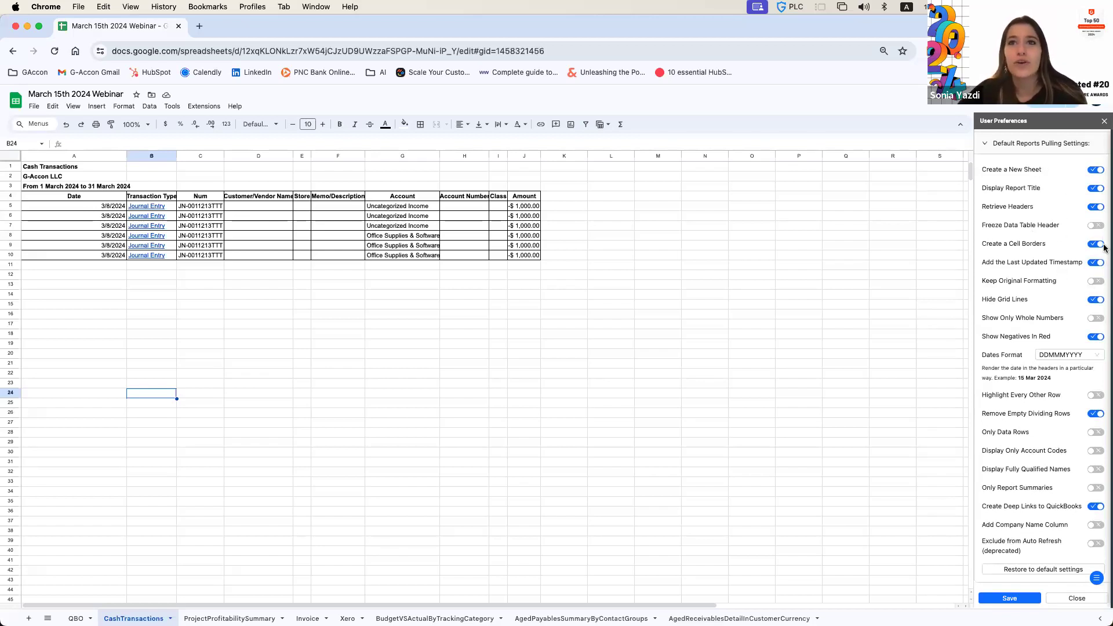
click(1095, 244)
click(1095, 245)
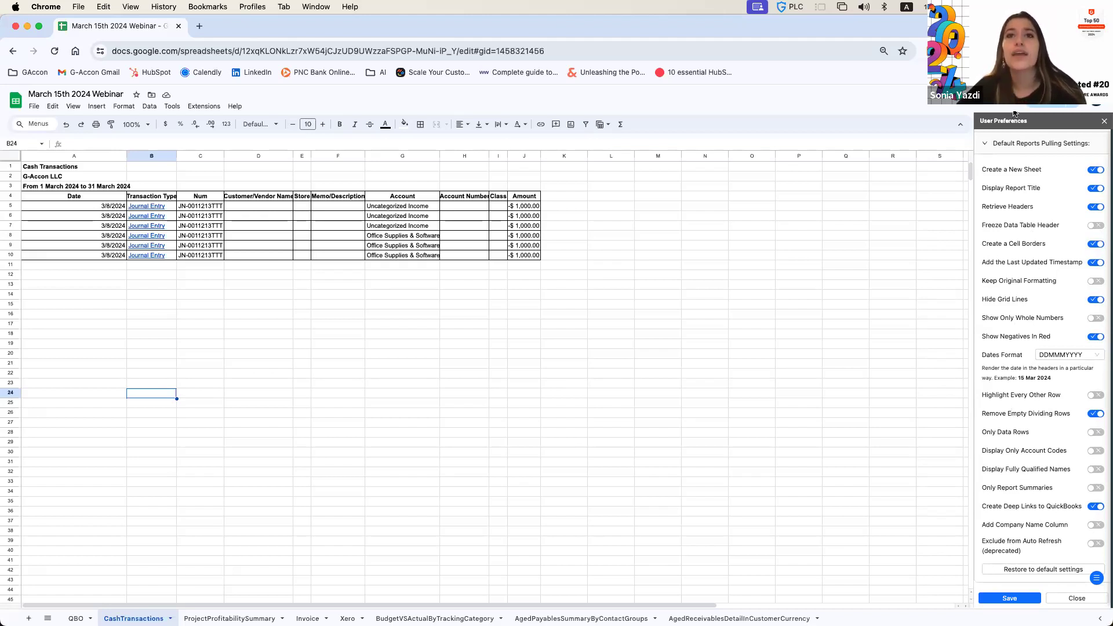
- Collapse the pulling settings, save the User Preferences and close the G-Accon panel
click(1002, 146)
click(1011, 235)
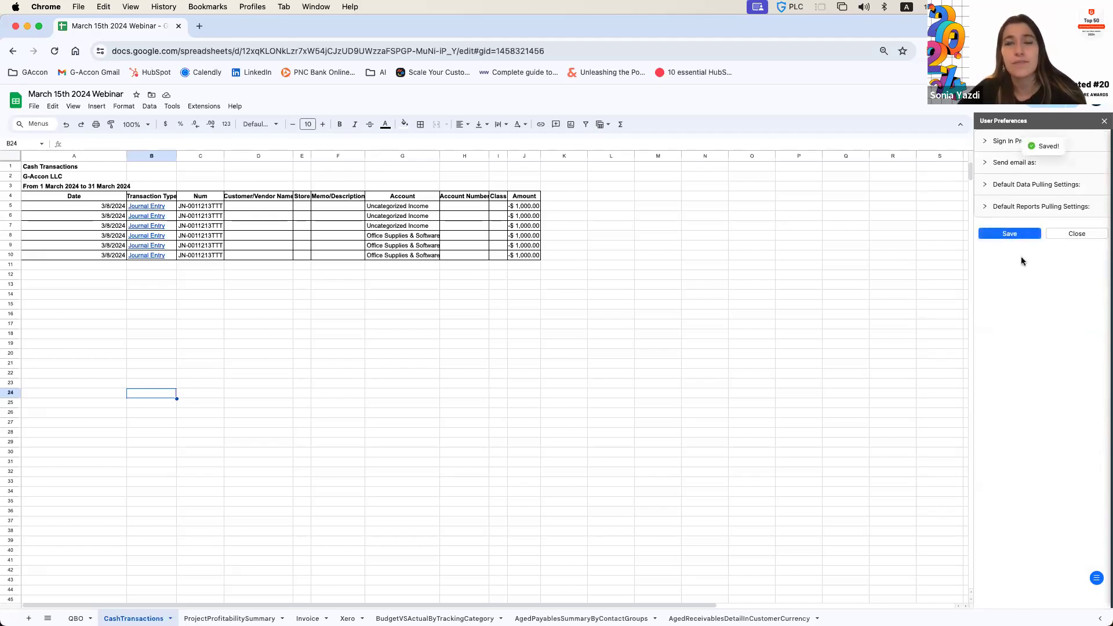
click(1104, 121)
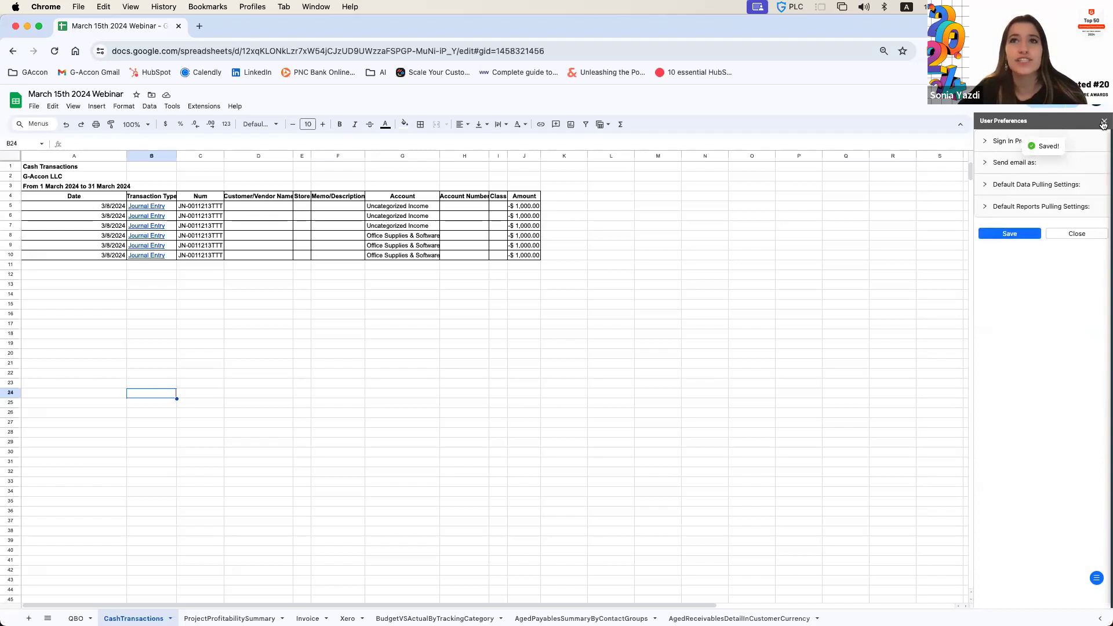
click(232, 386)
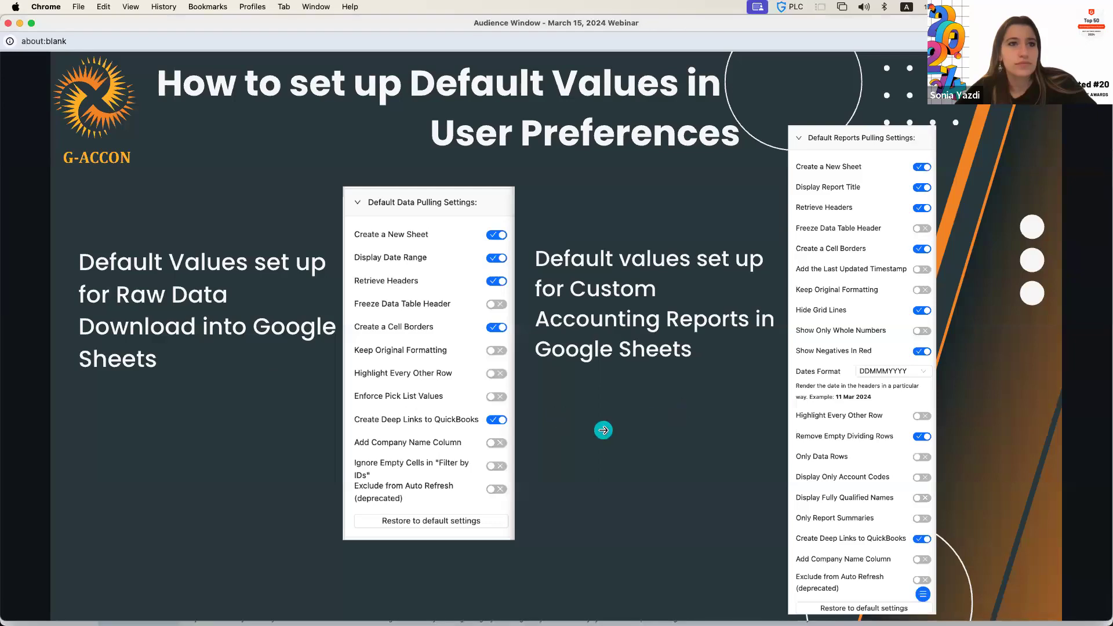
- Advance the webinar deck to the 'How to Change Template Ownership' slide, then return to the spreadsheet
key(Right)
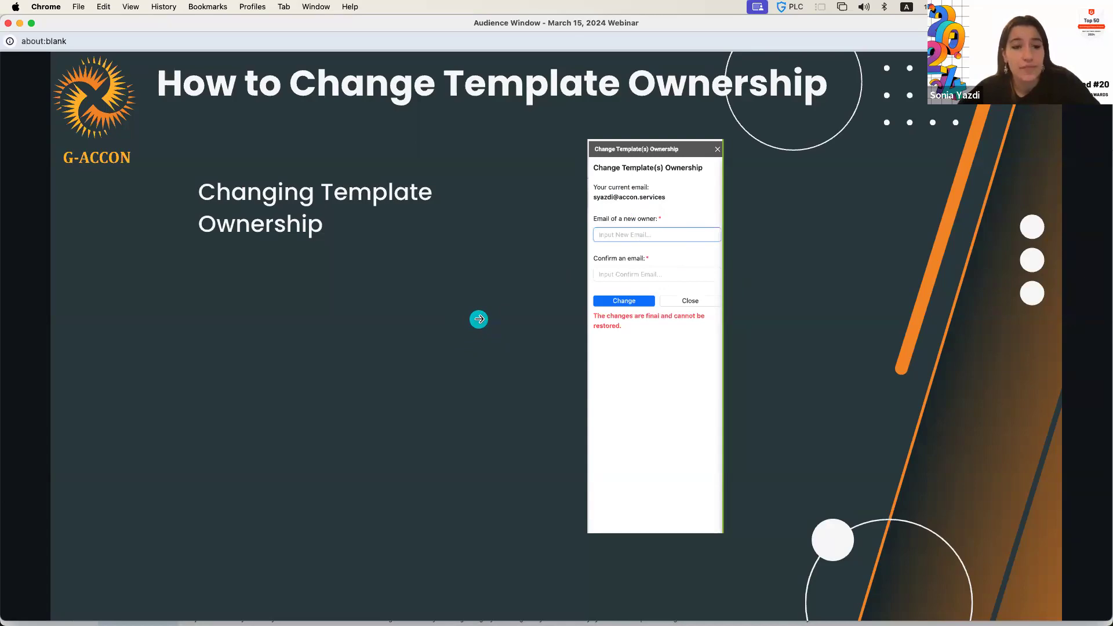
key(super+Tab)
click(356, 334)
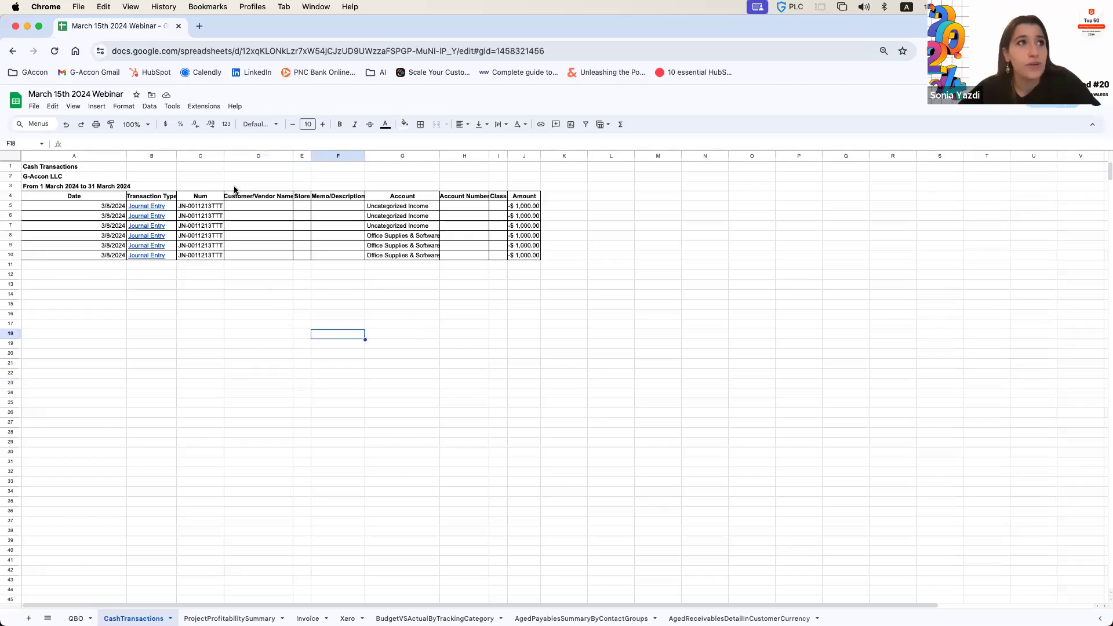
click(207, 107)
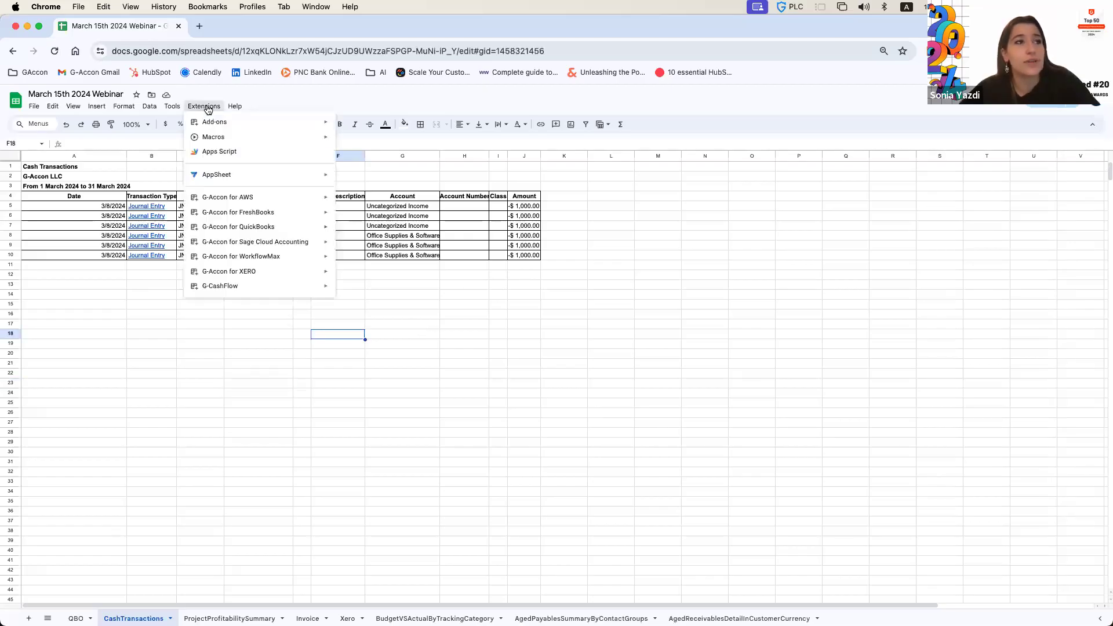
mouse_move(301, 227)
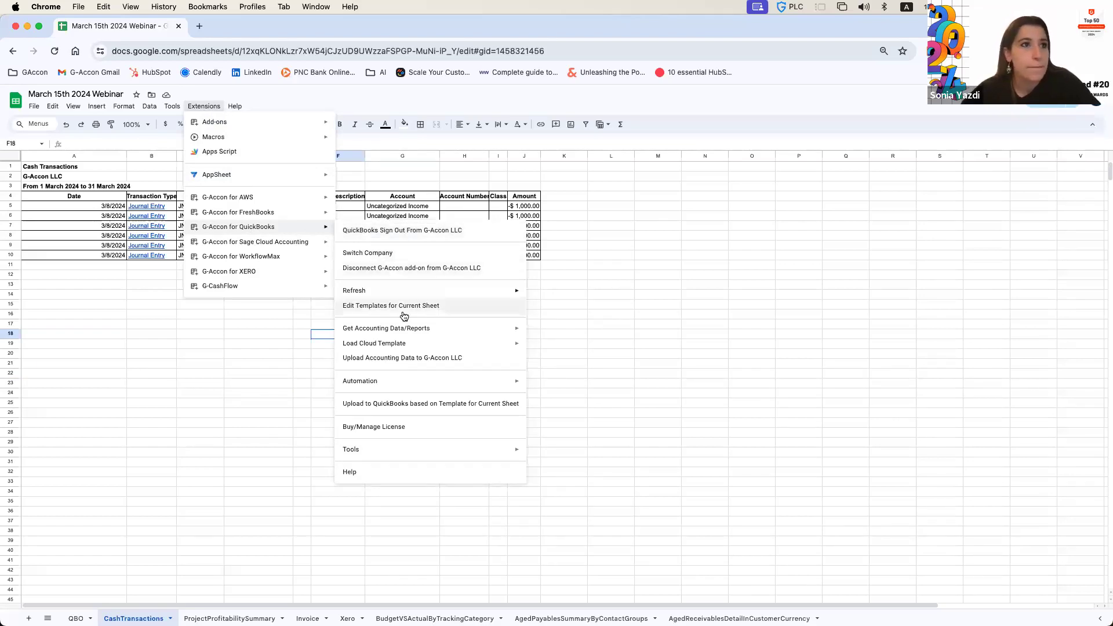
mouse_move(391, 448)
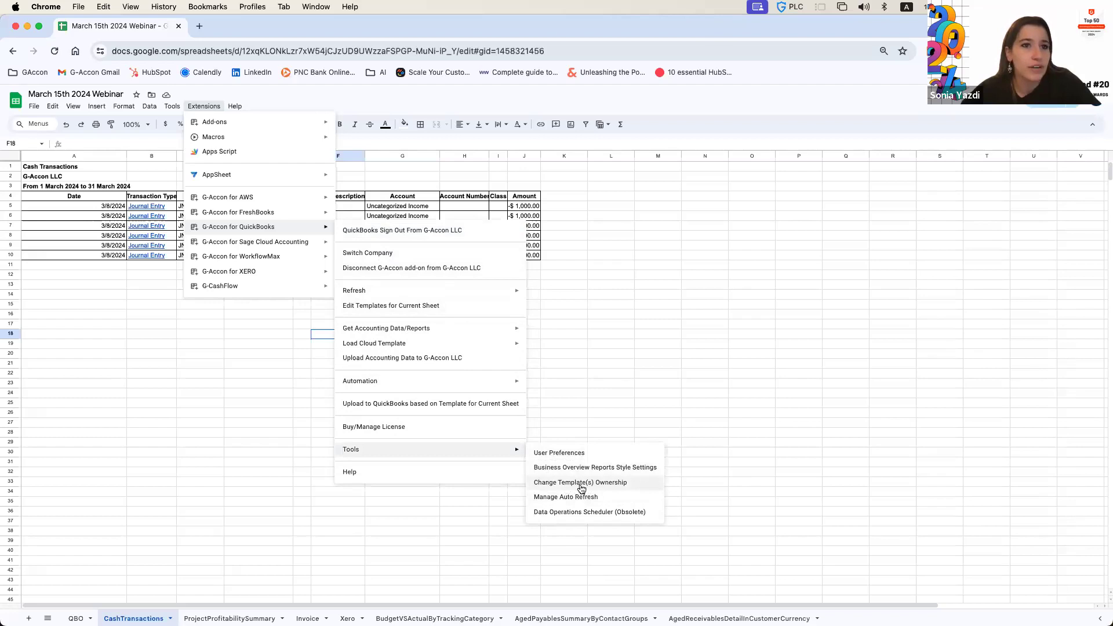
click(581, 486)
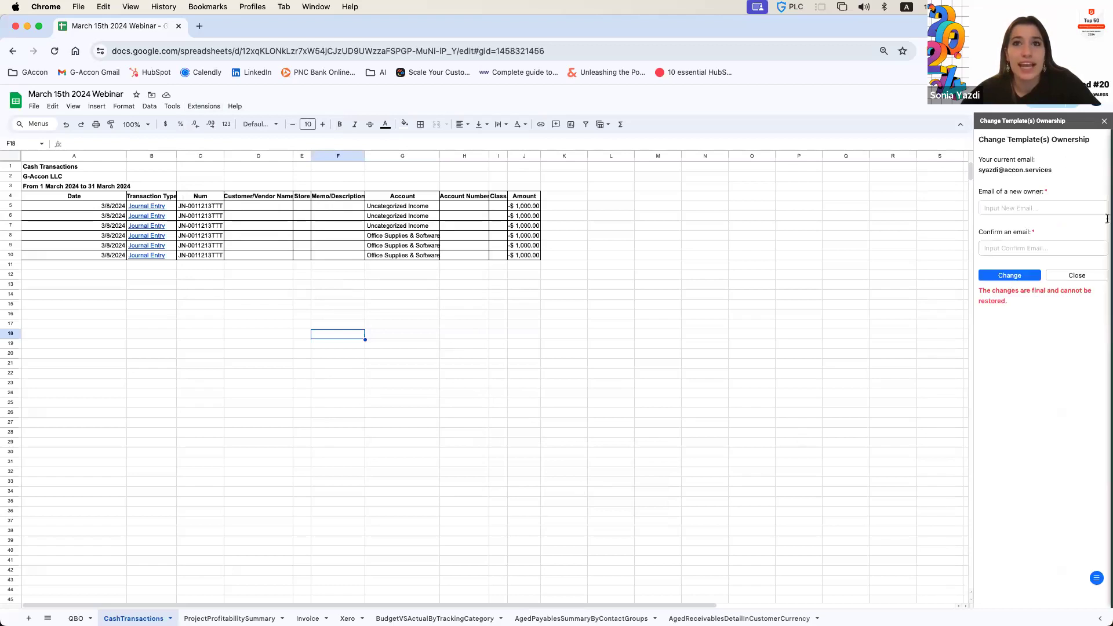
click(1026, 206)
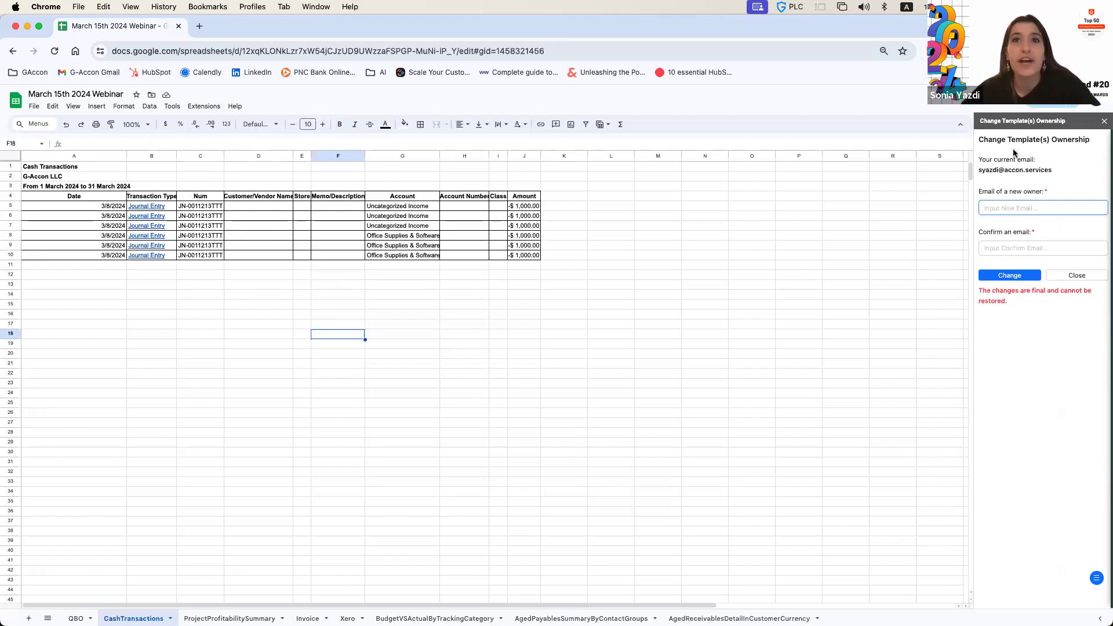
drag(1054, 170, 980, 167)
click(1044, 166)
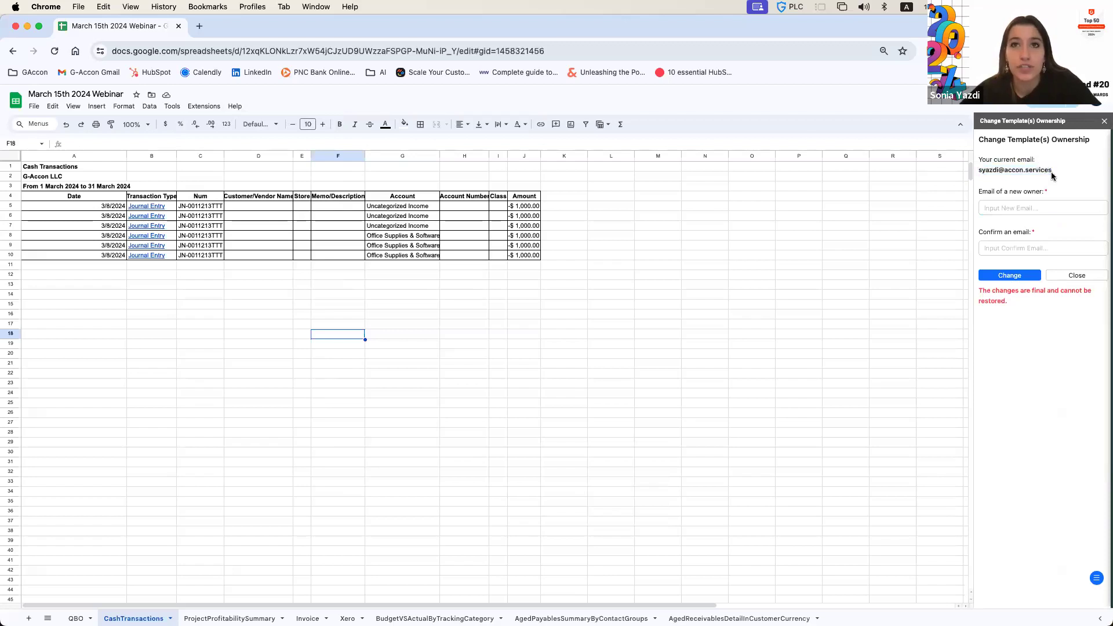
click(1007, 204)
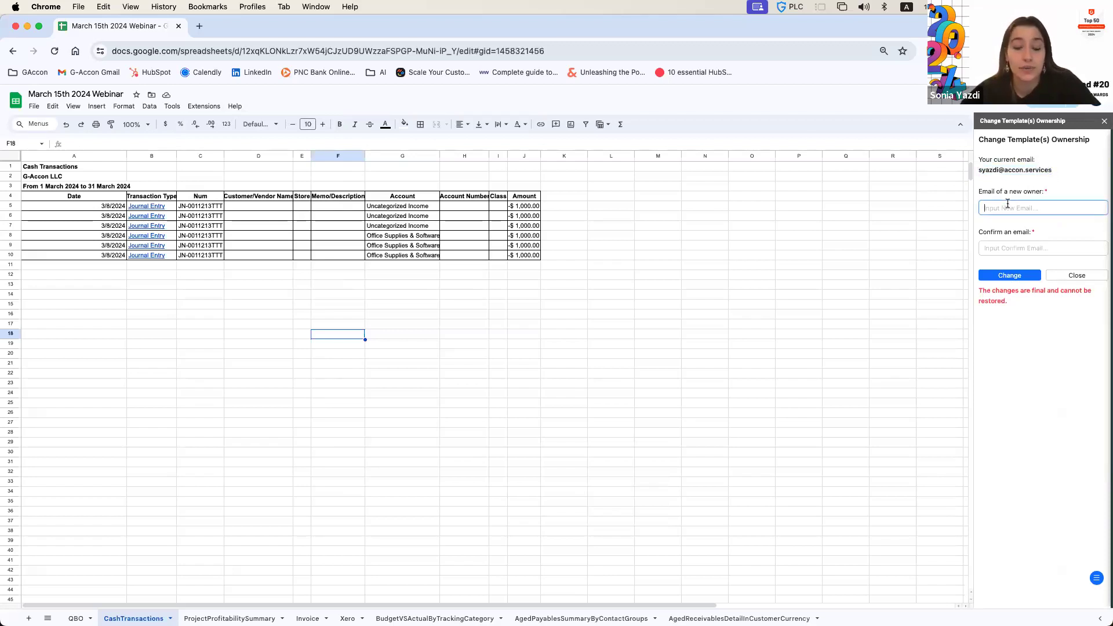
click(997, 246)
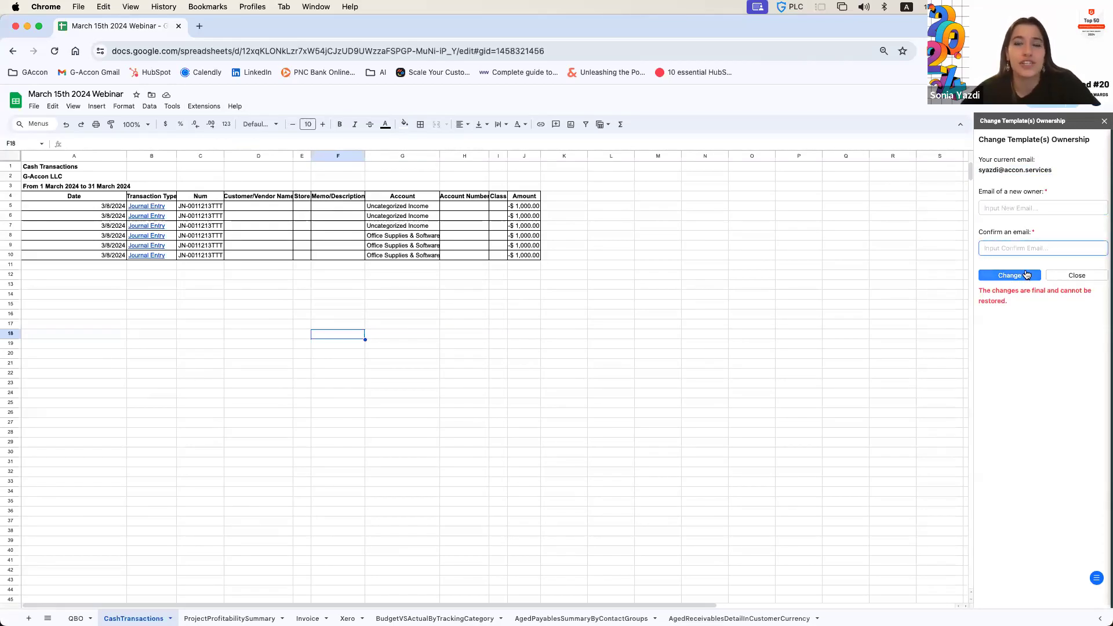
drag(1023, 299, 978, 289)
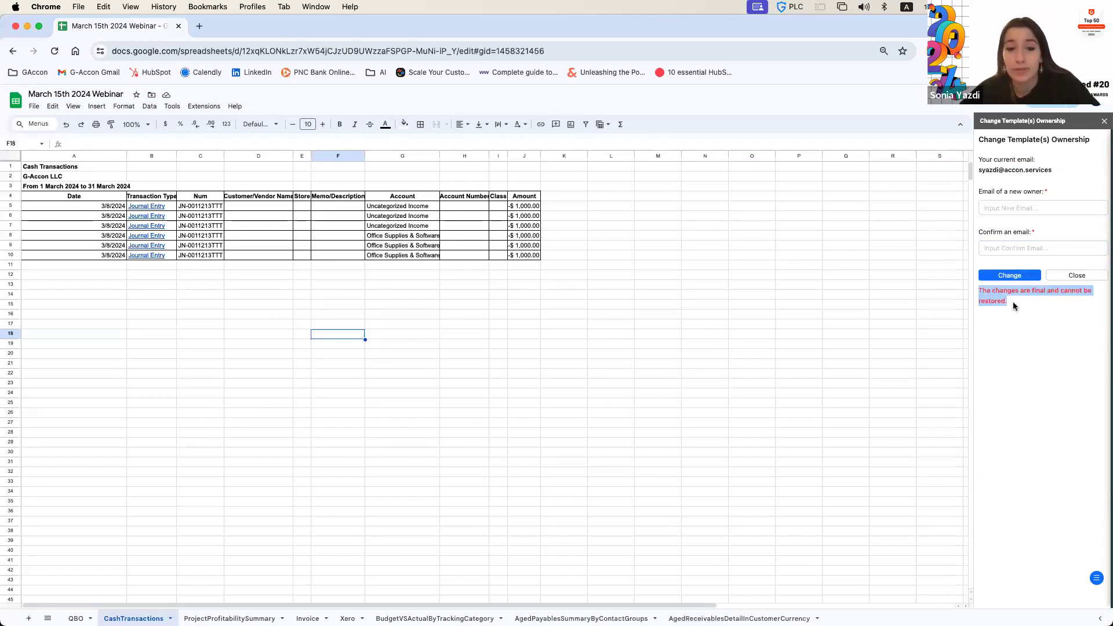
click(1035, 301)
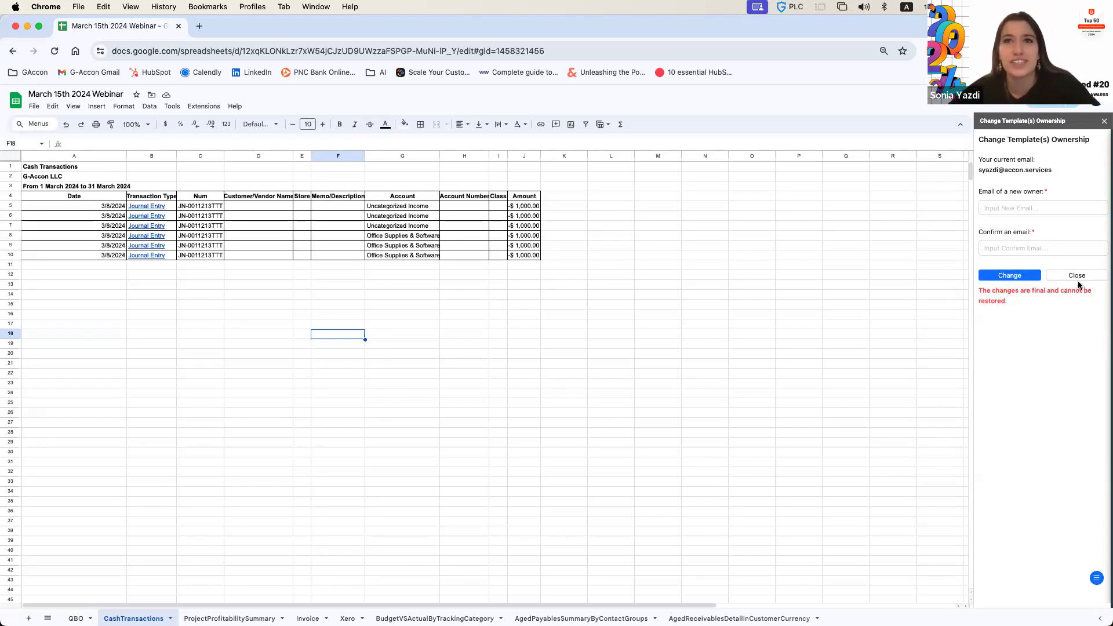
click(1103, 123)
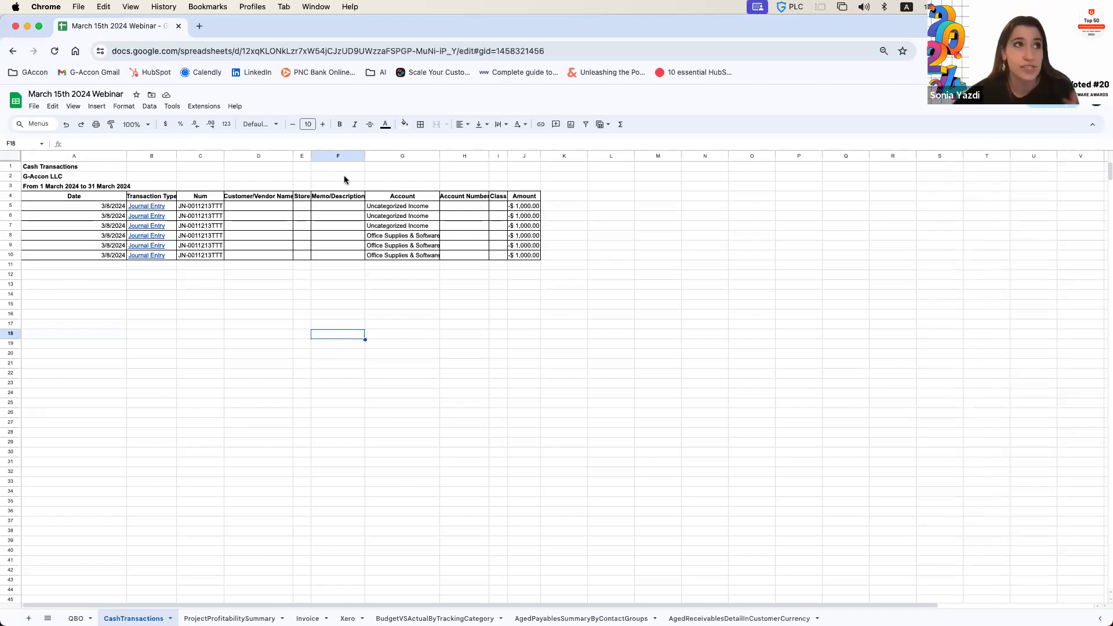
- Move the webinar deck past the Template Ownership slide to the closing Q&A slide
click(205, 108)
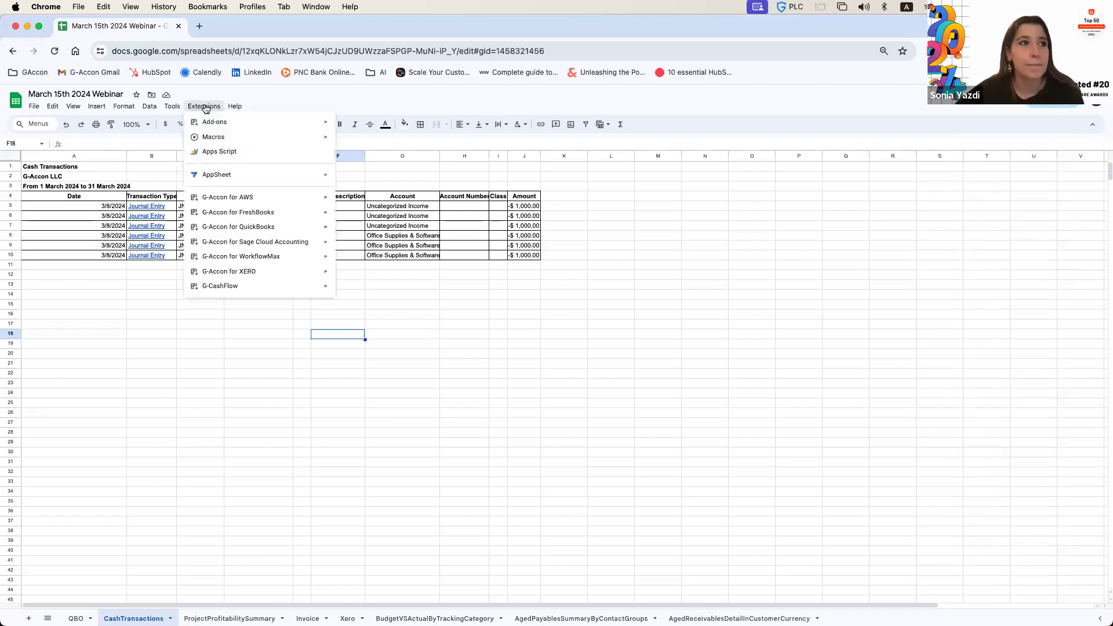
click(191, 394)
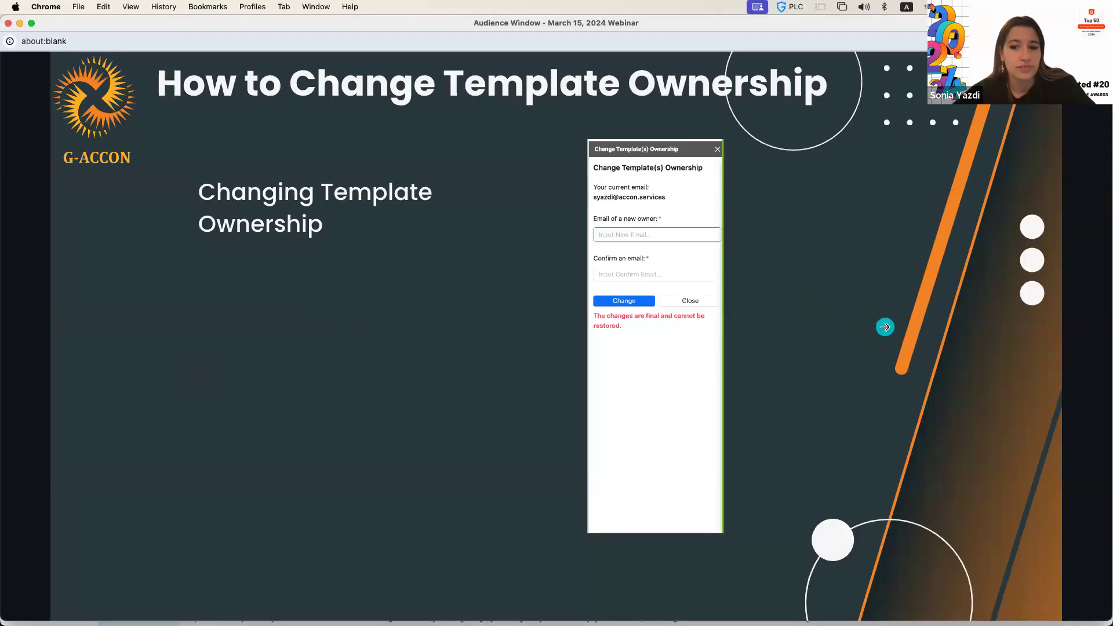
key(Right)
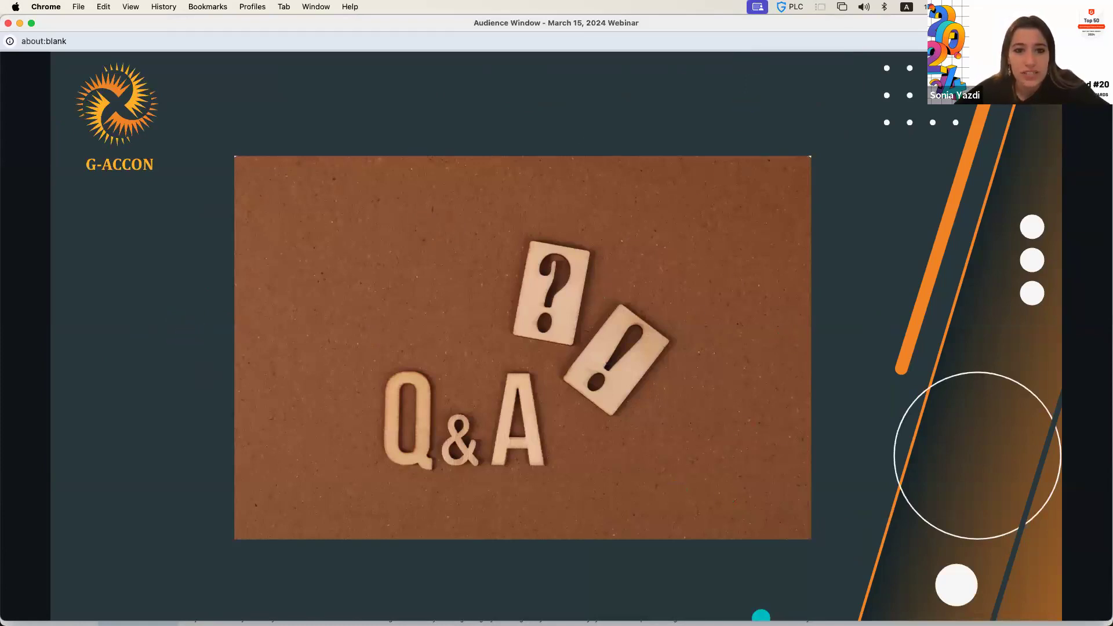
mouse_move(761, 616)
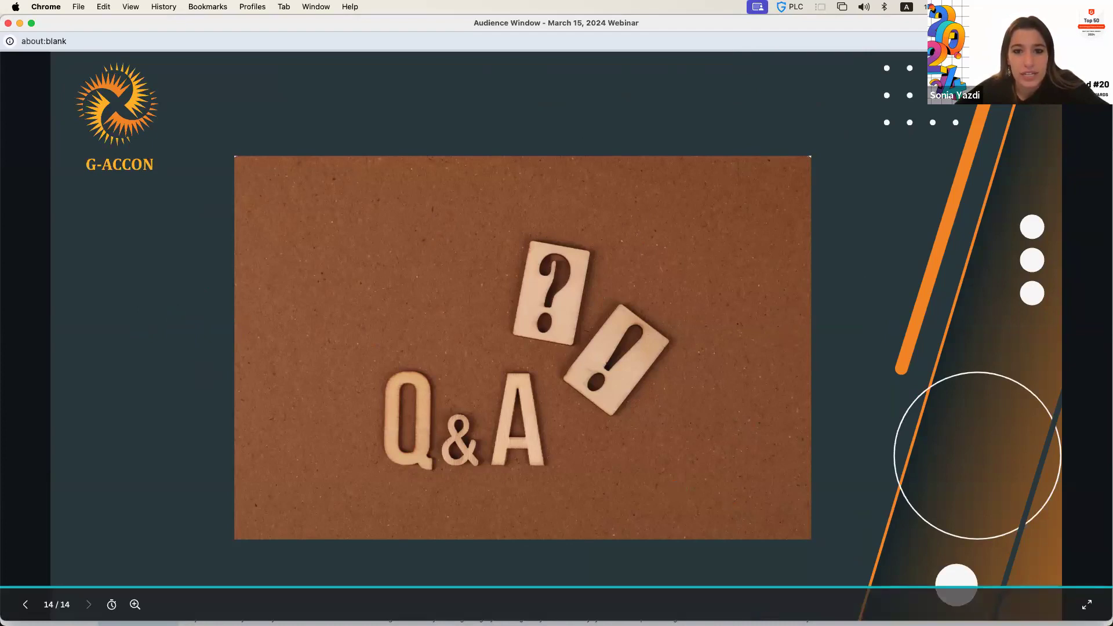
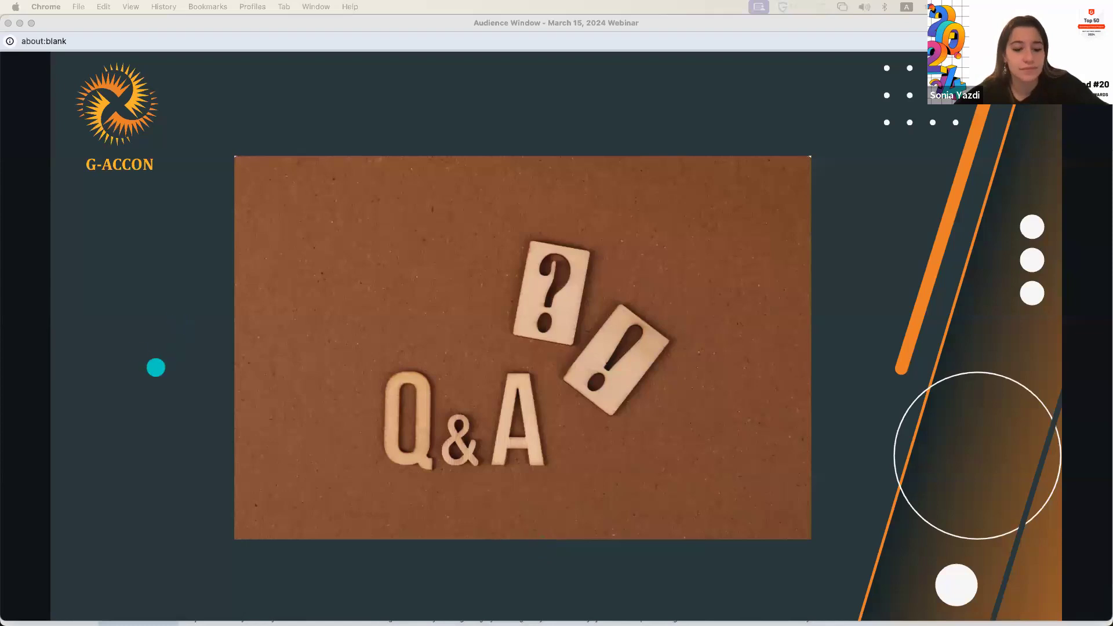
- Move past the Q&A slide, switch to the March 15th 2024 Webinar spreadsheet, and open its add-on list
key(Right)
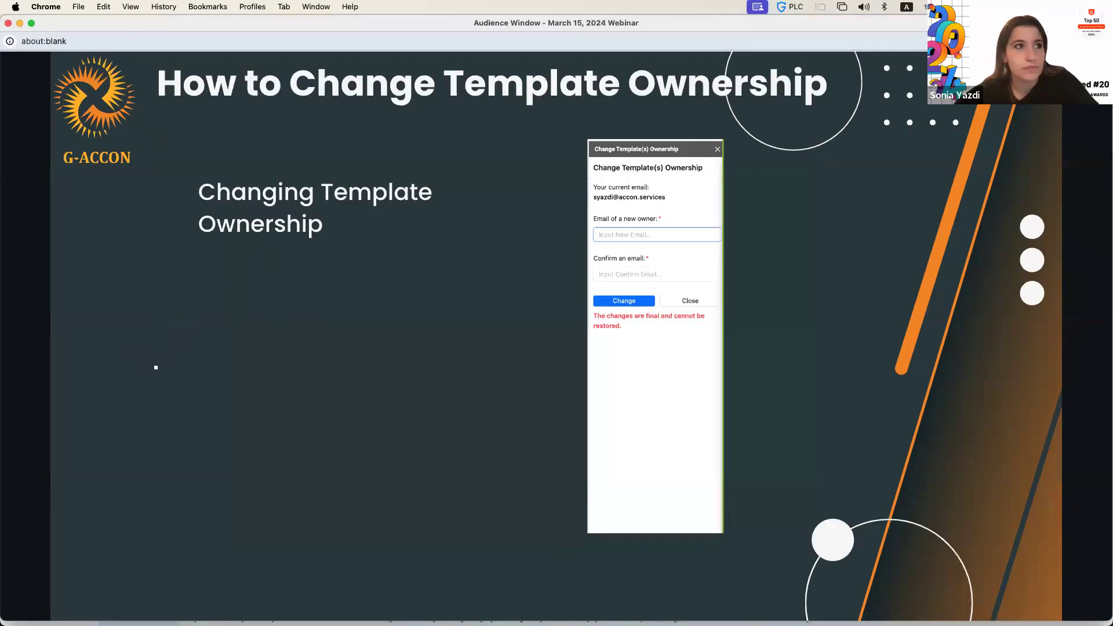
key(super+Tab)
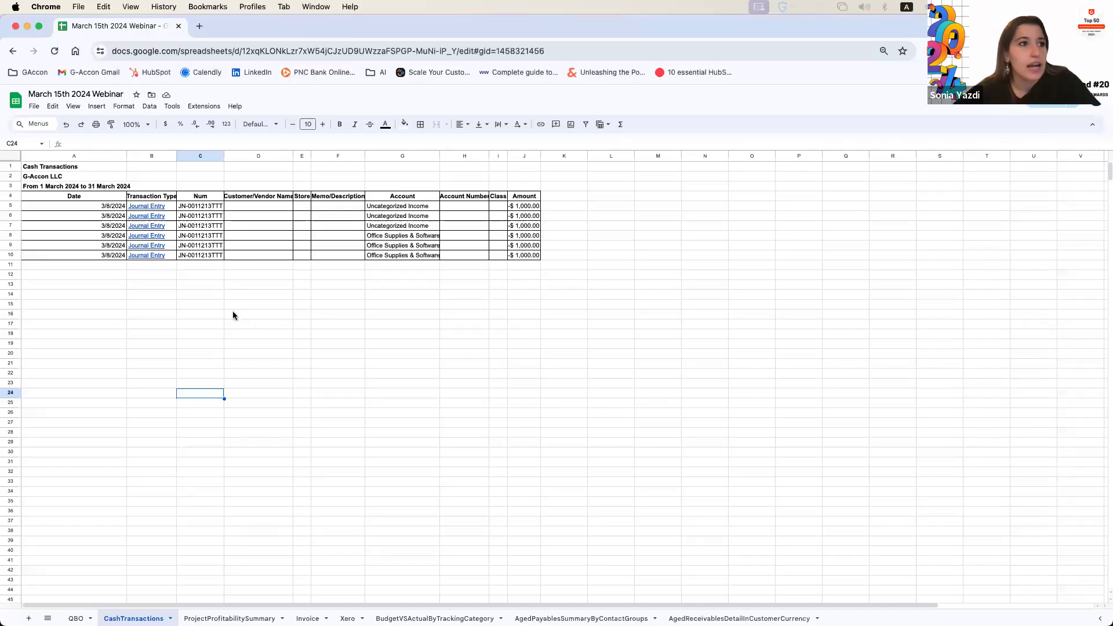
click(244, 314)
click(266, 276)
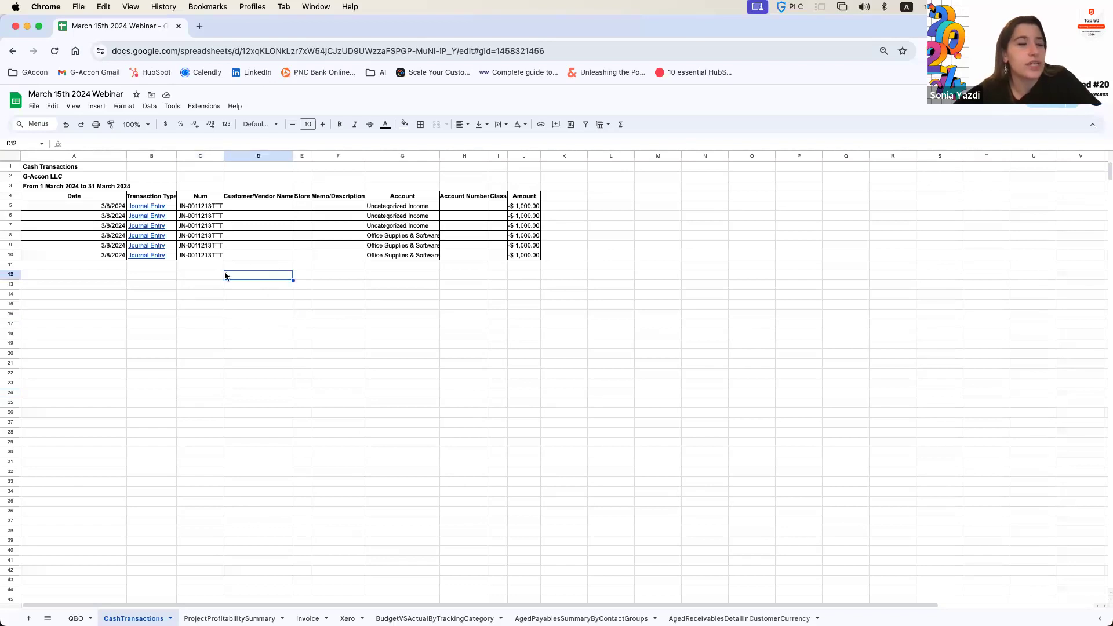
click(203, 106)
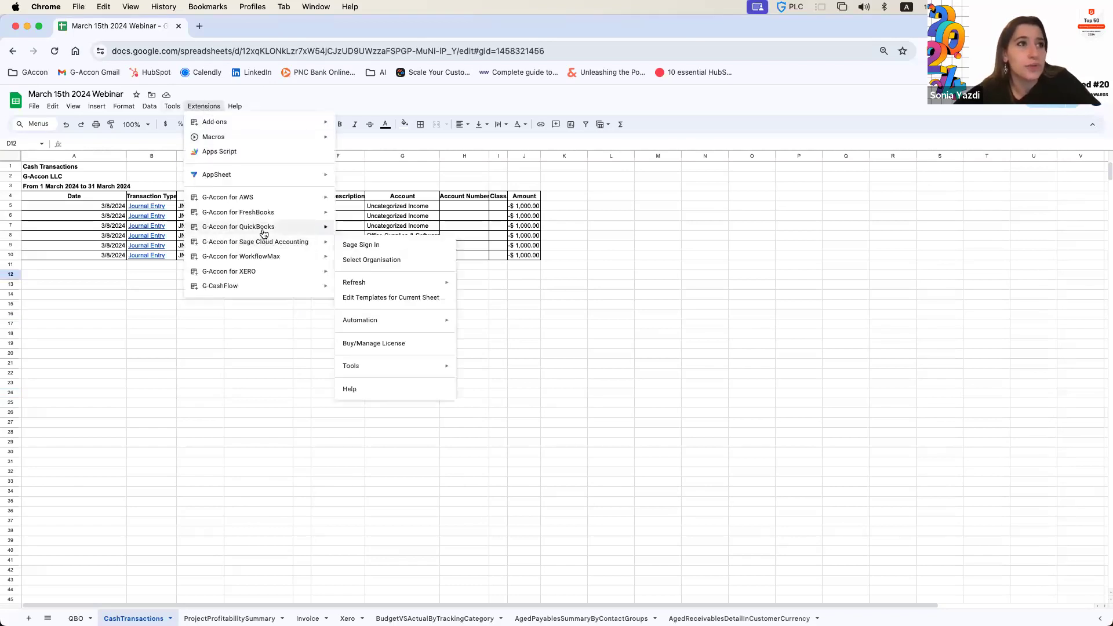
- Run G-Accon's Refresh > Current Sheet to reload the CashTransactions sheet with six 3/8/2024 -$1,000.00 entries
mouse_move(279, 231)
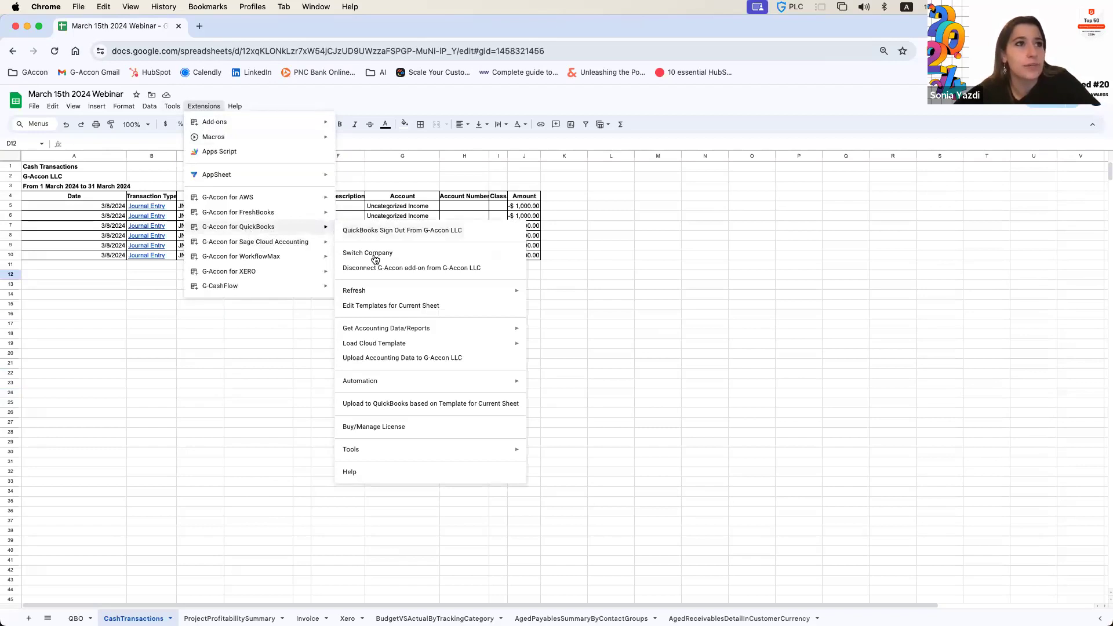
mouse_move(367, 293)
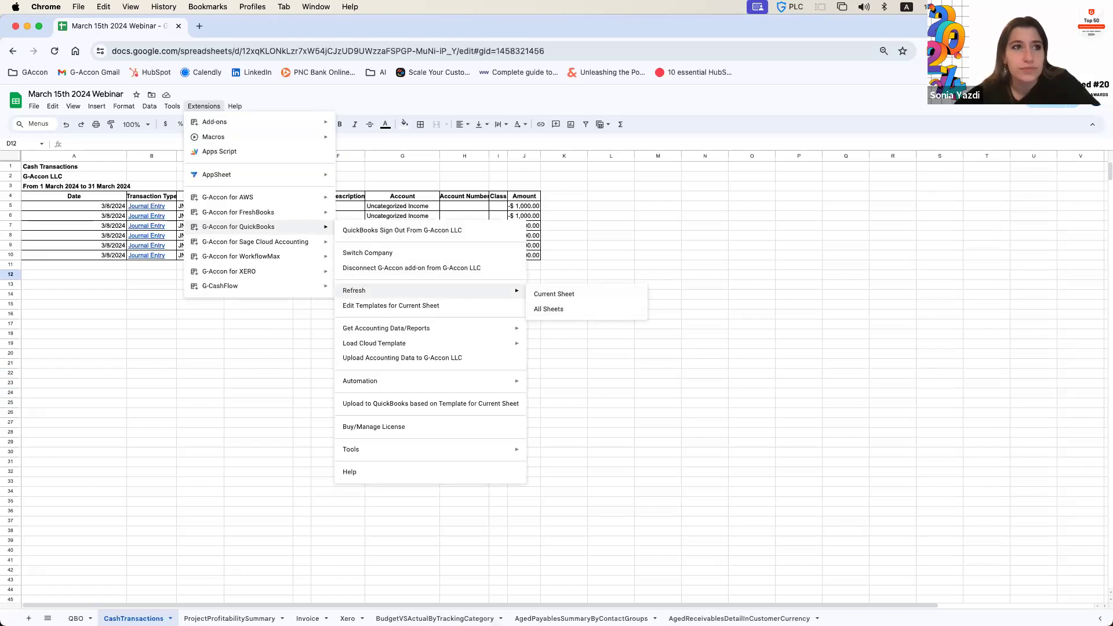
click(756, 375)
click(586, 267)
click(572, 185)
click(471, 174)
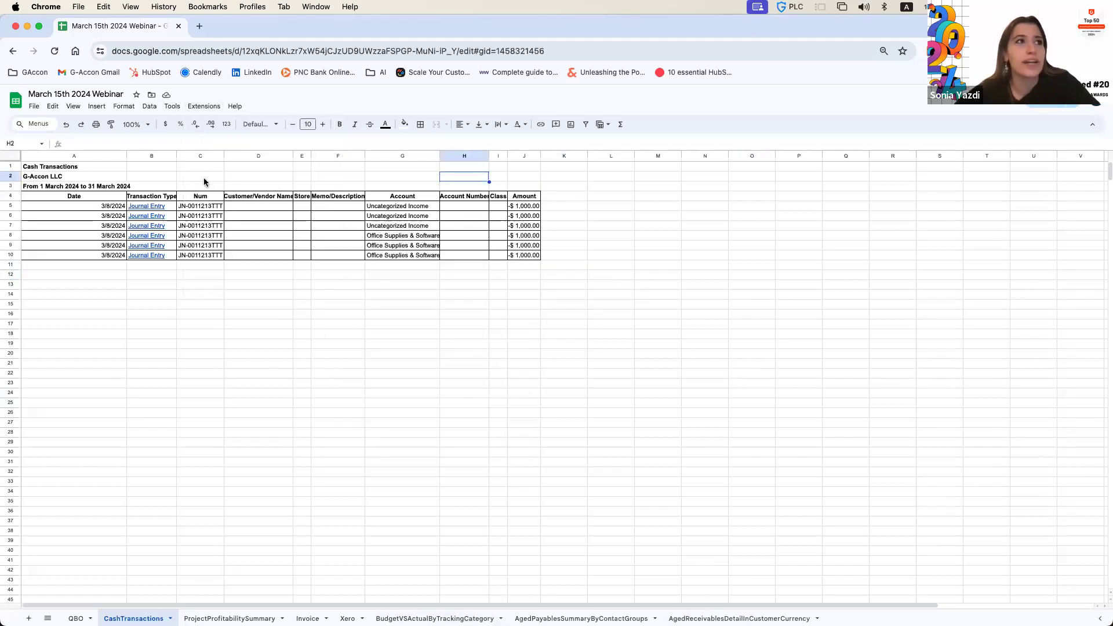
- Select a cell in the refreshed report, then return to the audience window's G-Accon Q&A slide
click(270, 180)
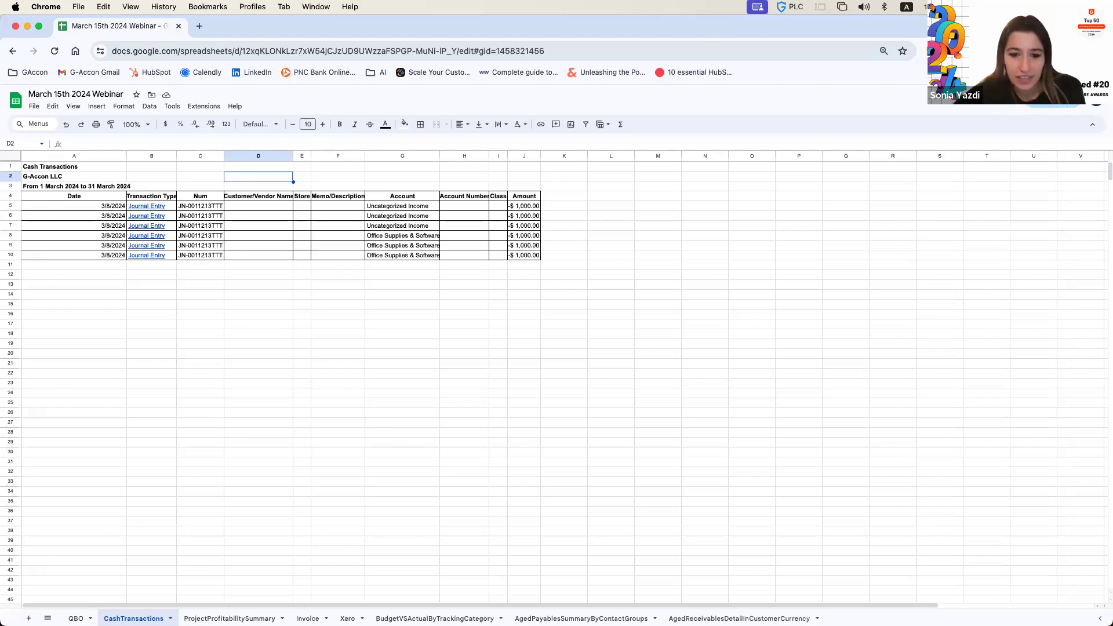
key(super+grave)
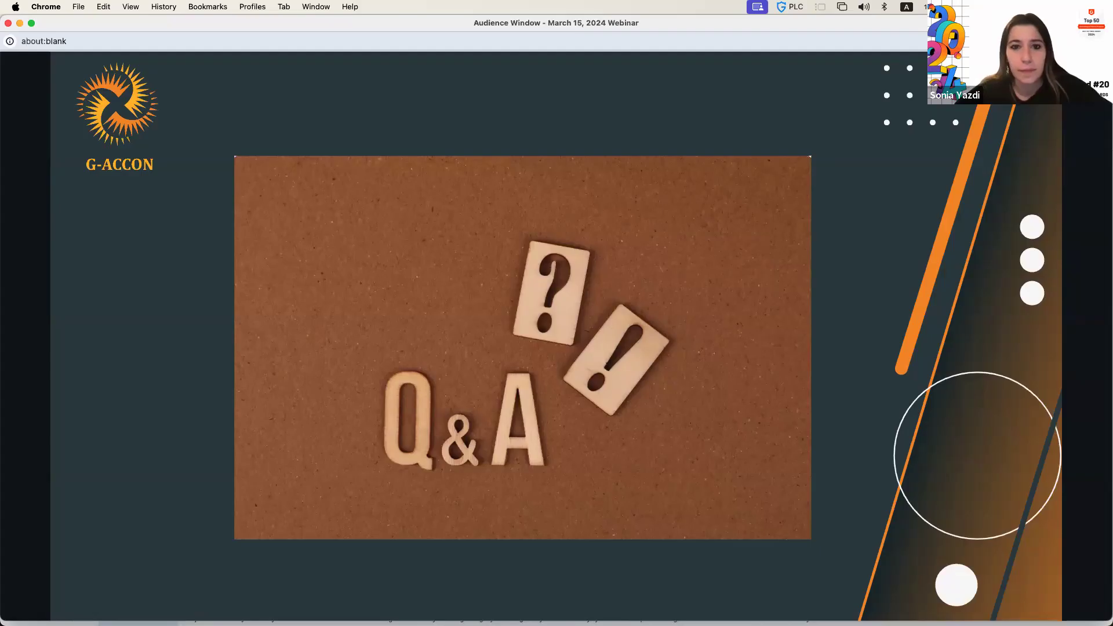